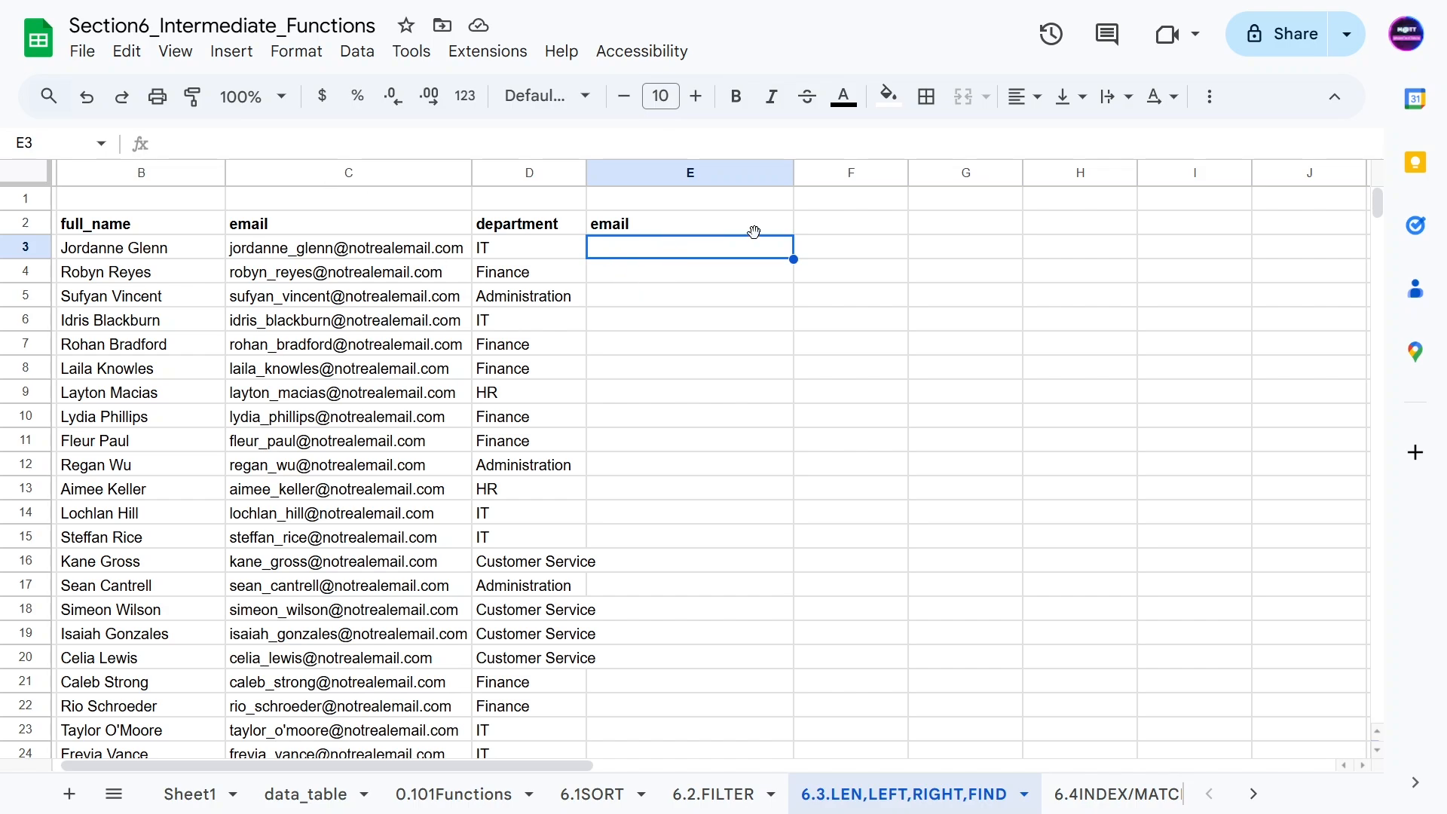
# - Enter the target e-mail pattern in E1: "flastname" at the realemail.com domain
pyautogui.click(701, 211)
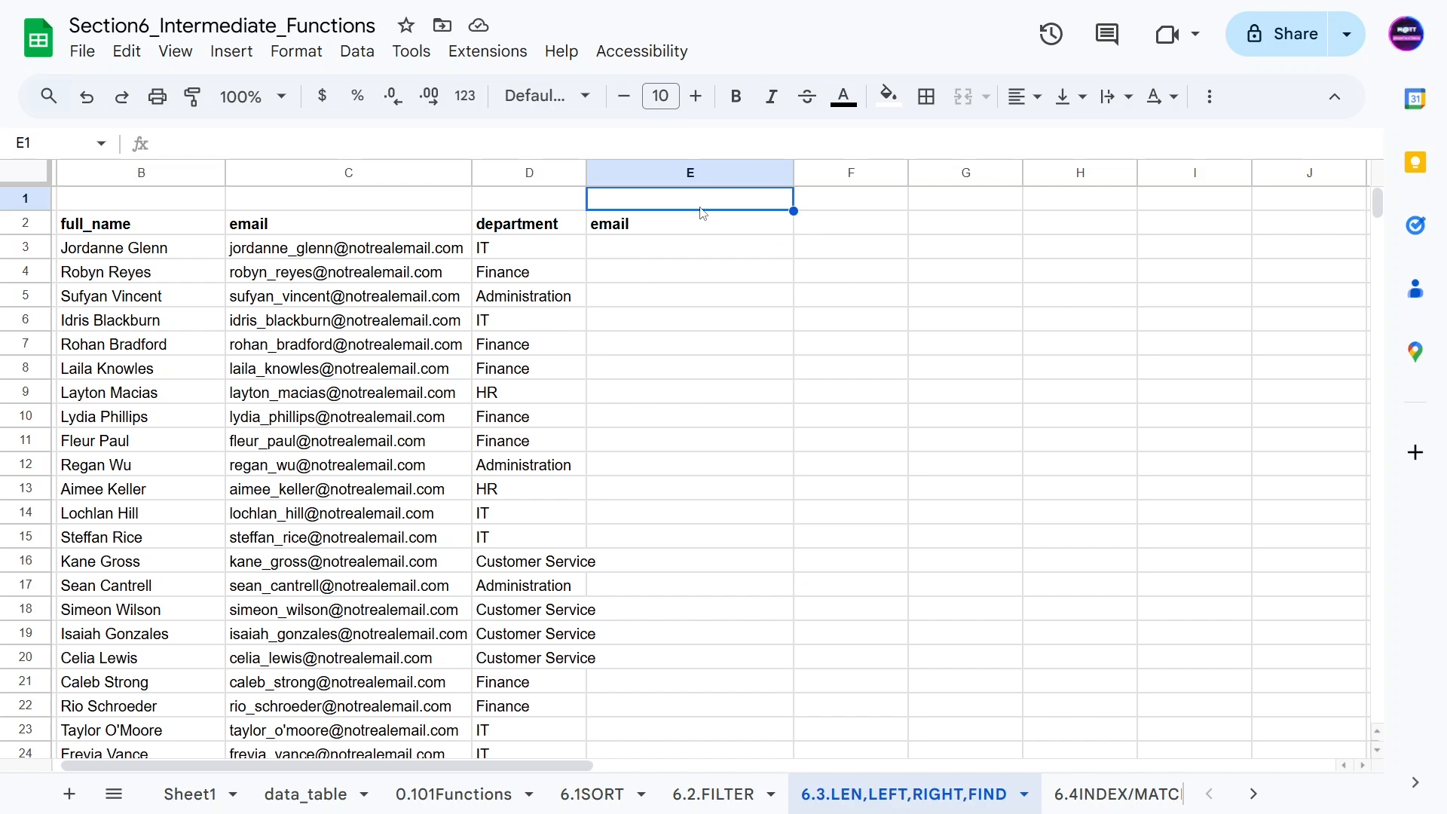
pyautogui.write('f')
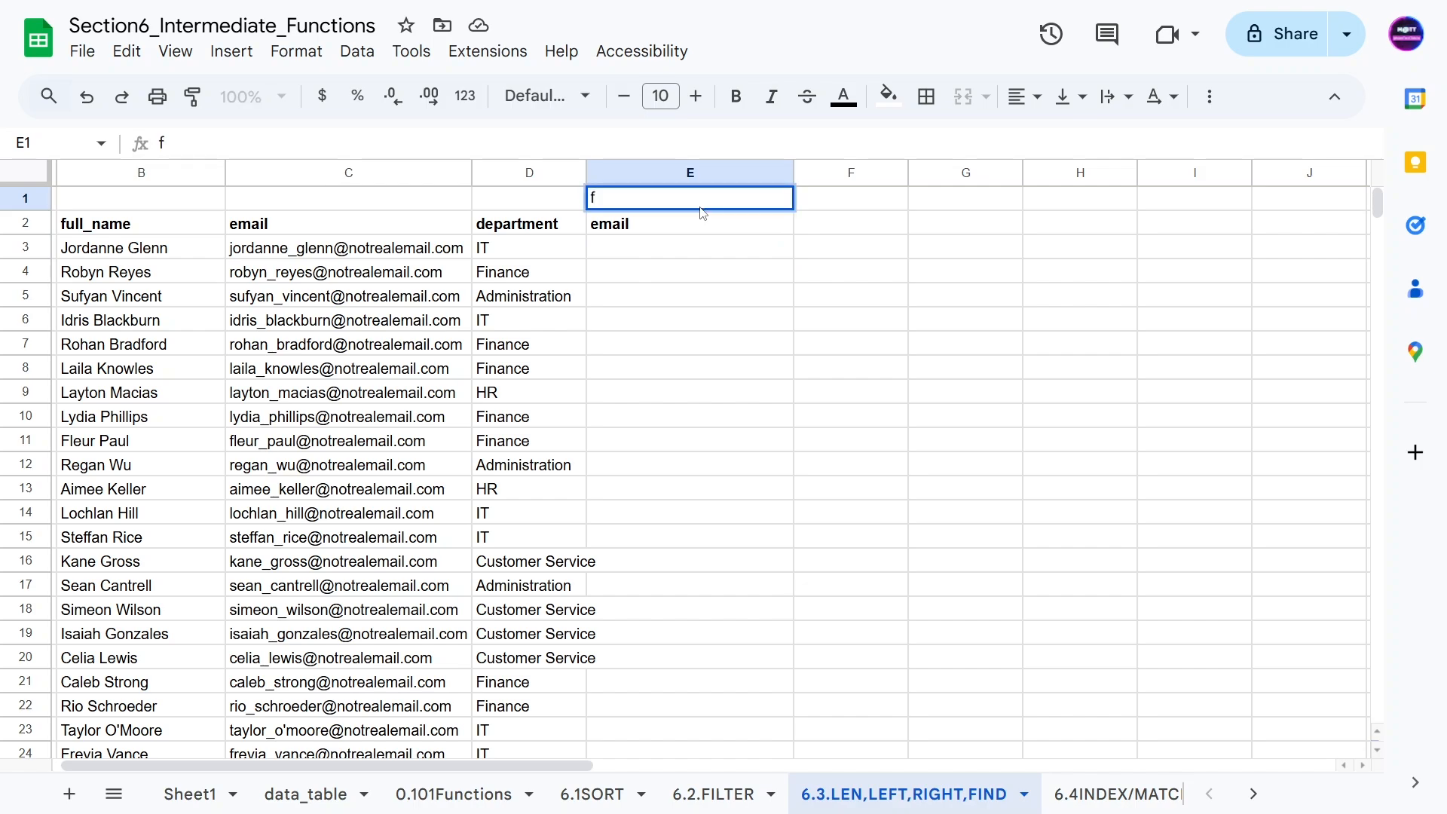
pyautogui.write('lastname@')
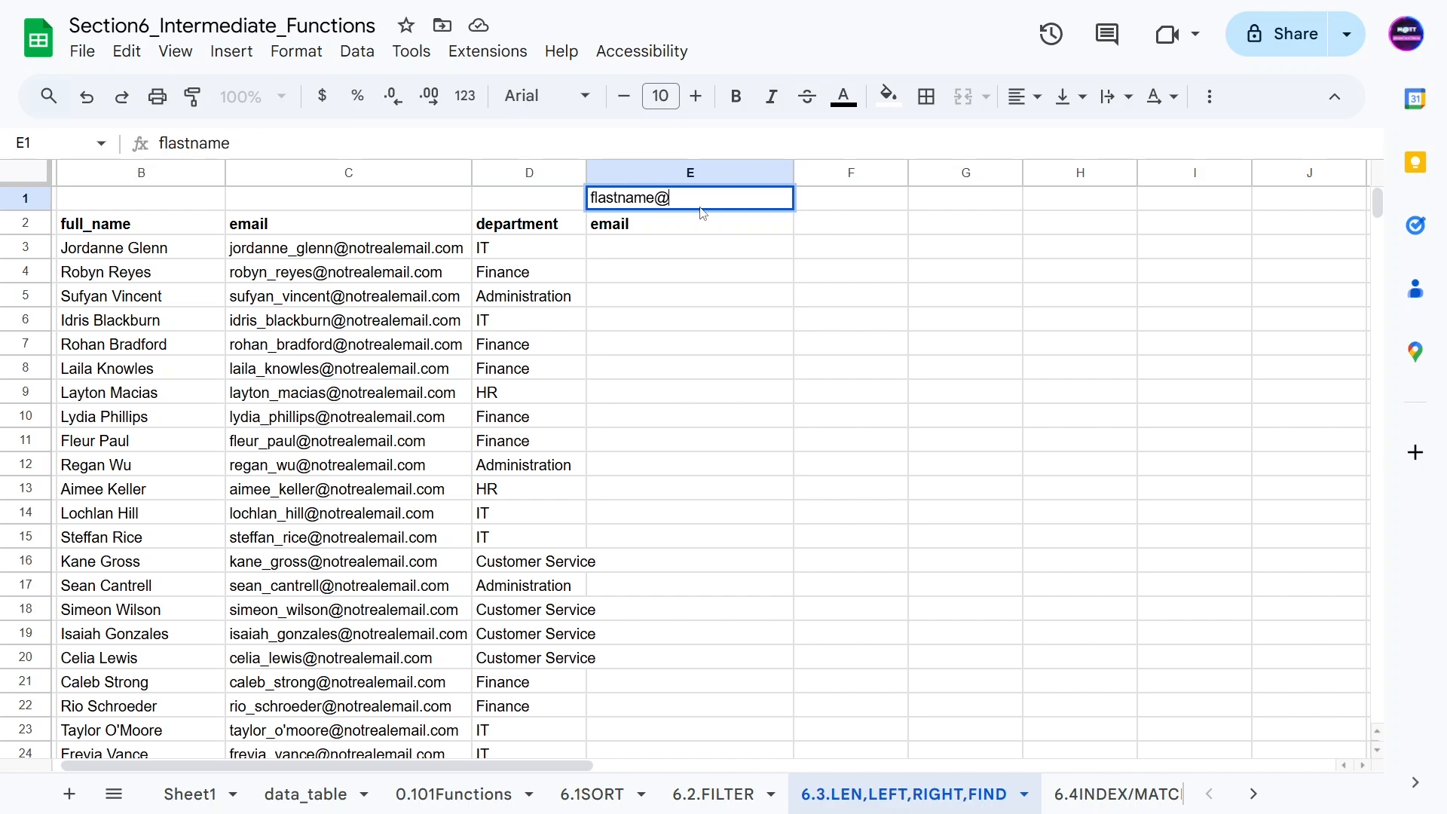
pyautogui.write('realemail.com')
pyautogui.press('Return')
pyautogui.click(706, 258)
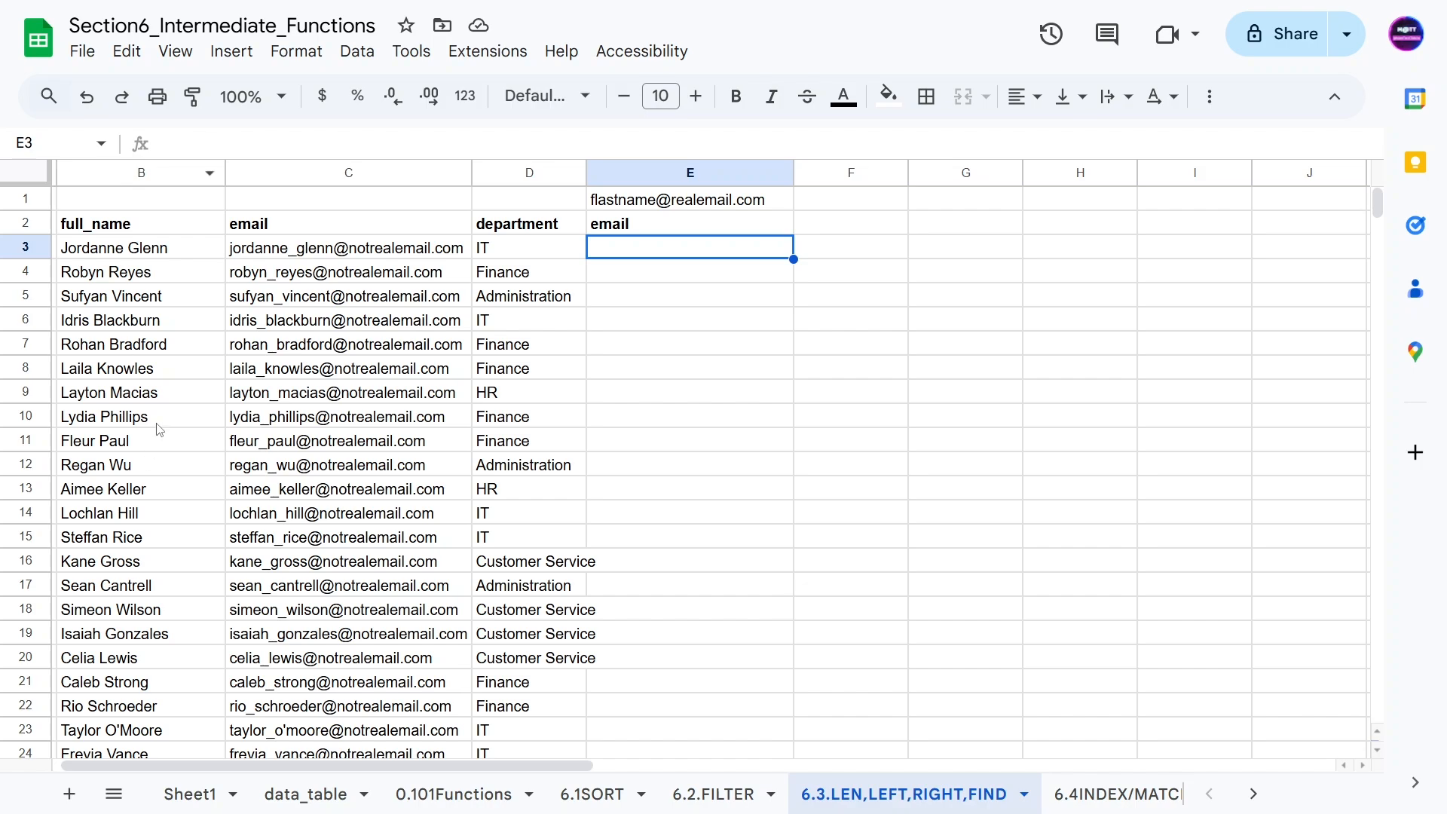
pyautogui.click(824, 251)
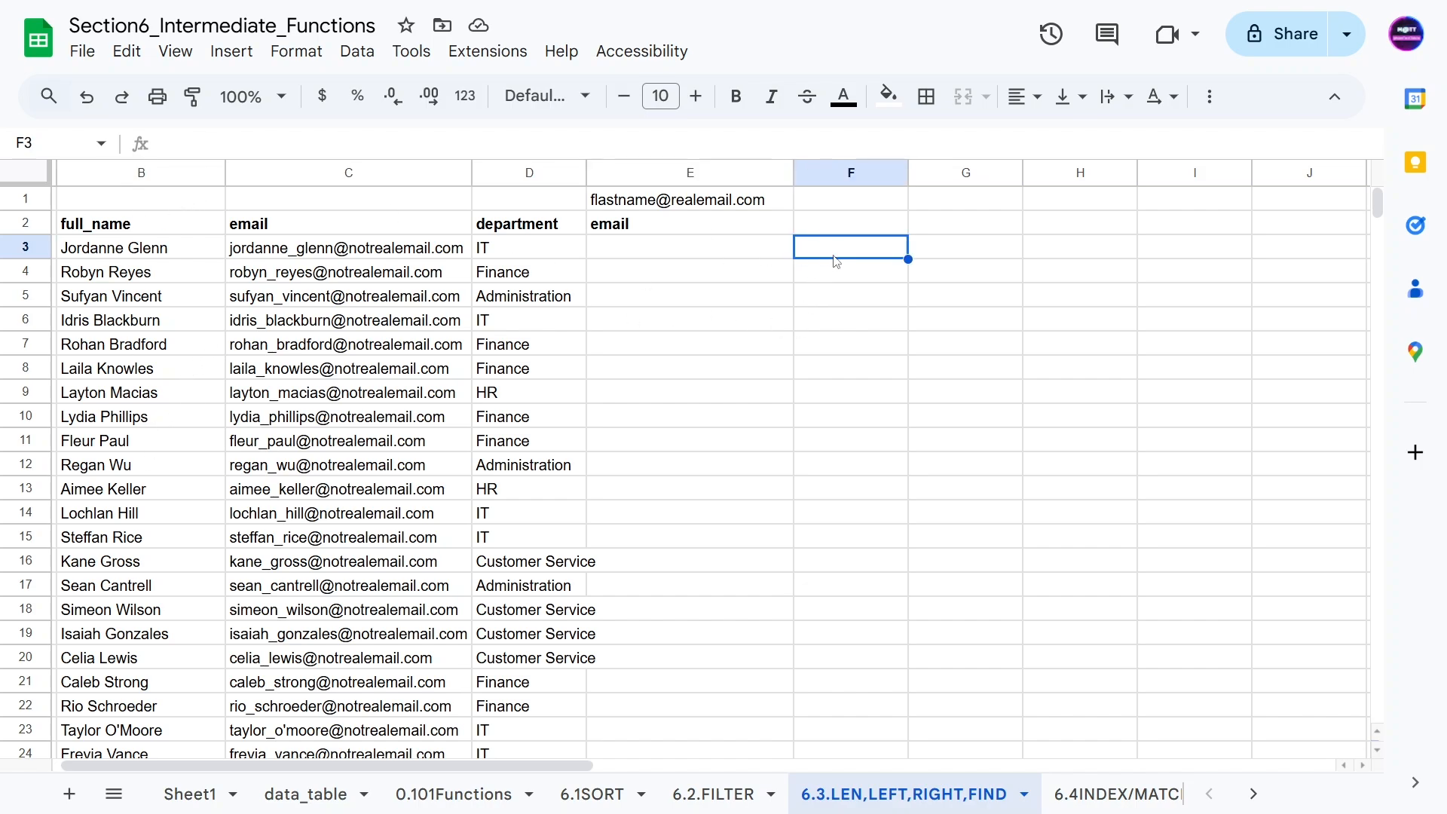
pyautogui.write('j')
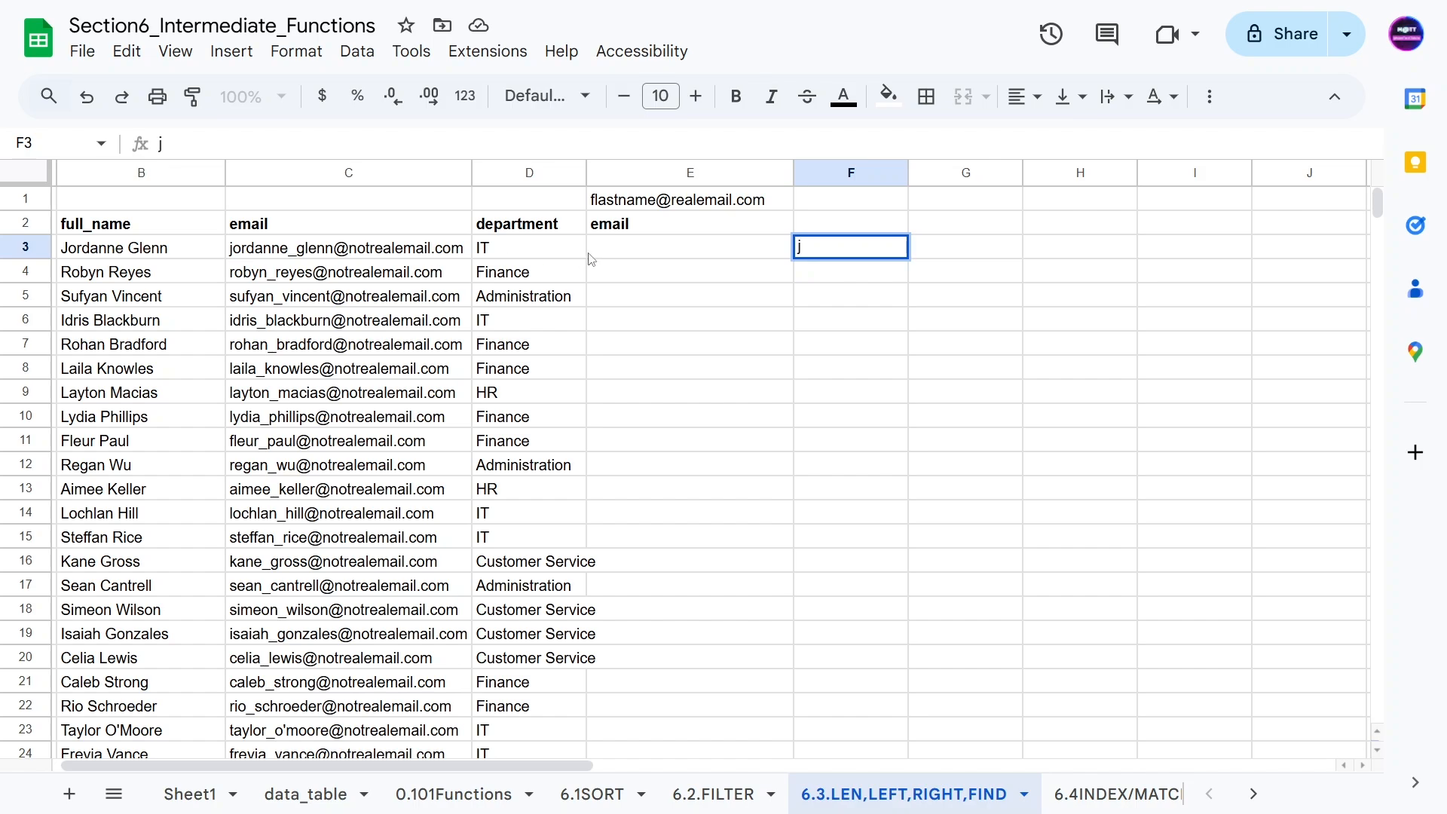
pyautogui.press('Return')
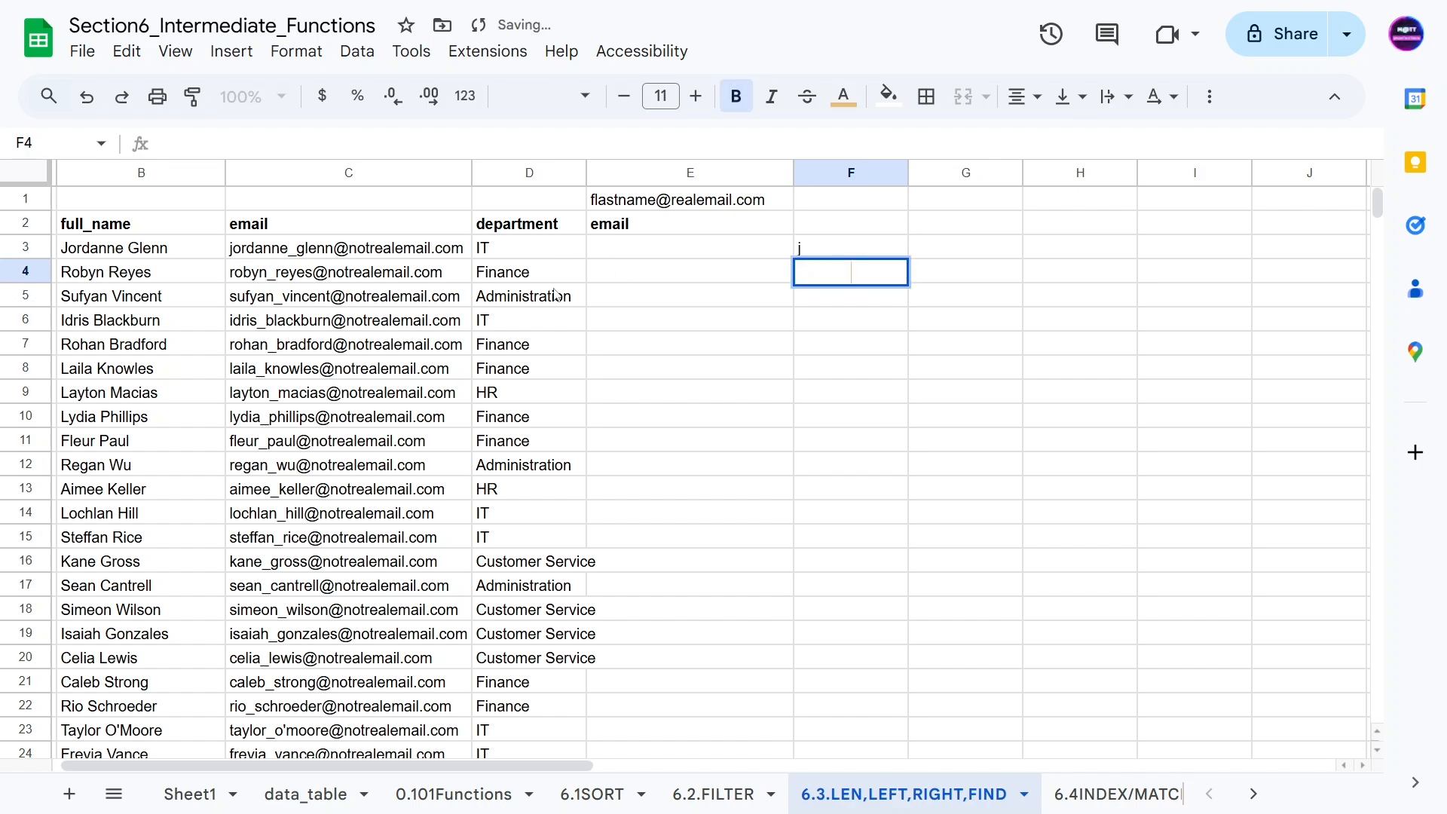
pyautogui.moveTo(805, 249); pyautogui.dragTo(810, 273)
pyautogui.press('Delete')
pyautogui.click(646, 254)
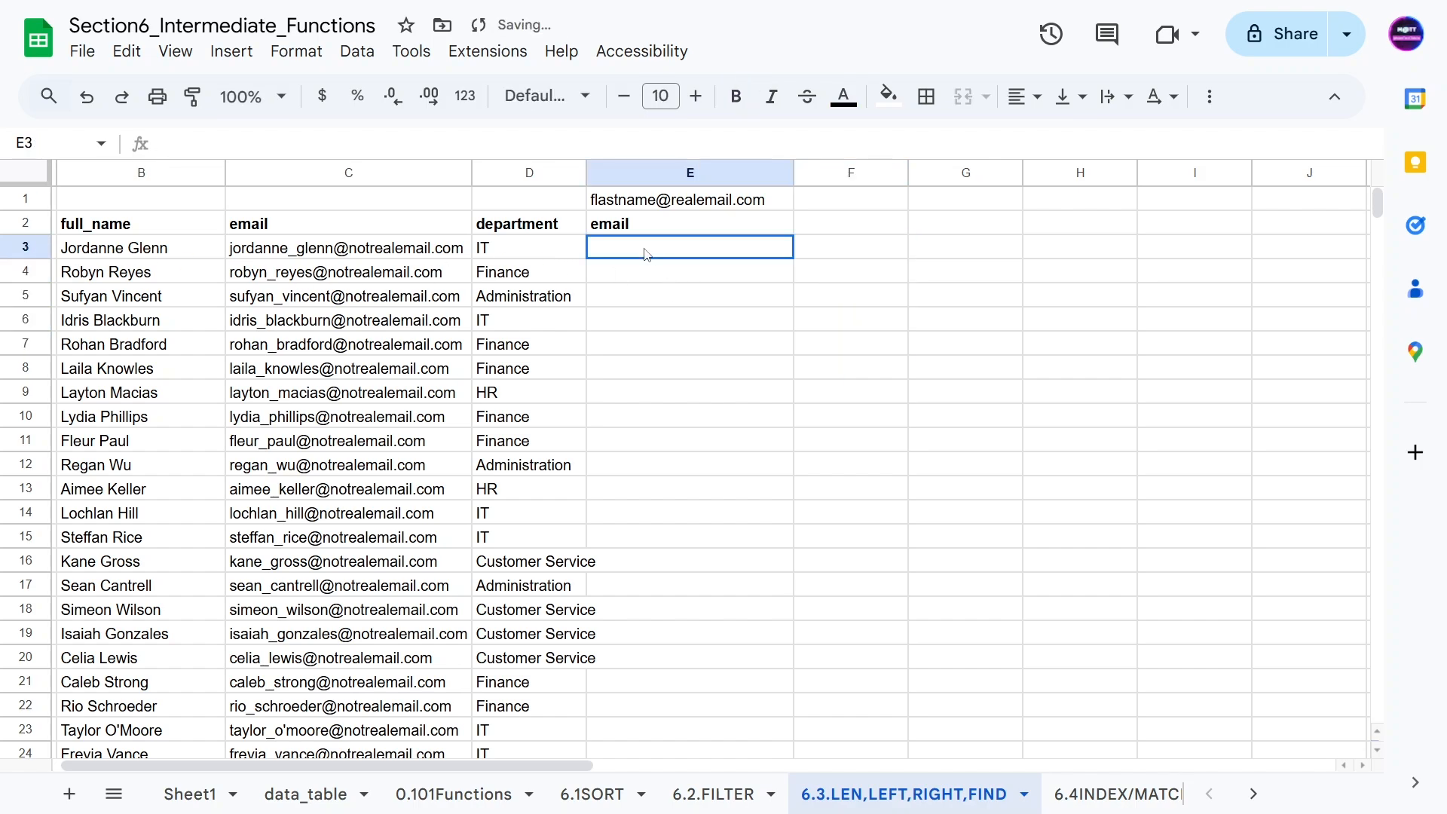
# - Calculate the length of the first full name in F3 with =LEN(B3), and check it against the text in B3
pyautogui.click(836, 254)
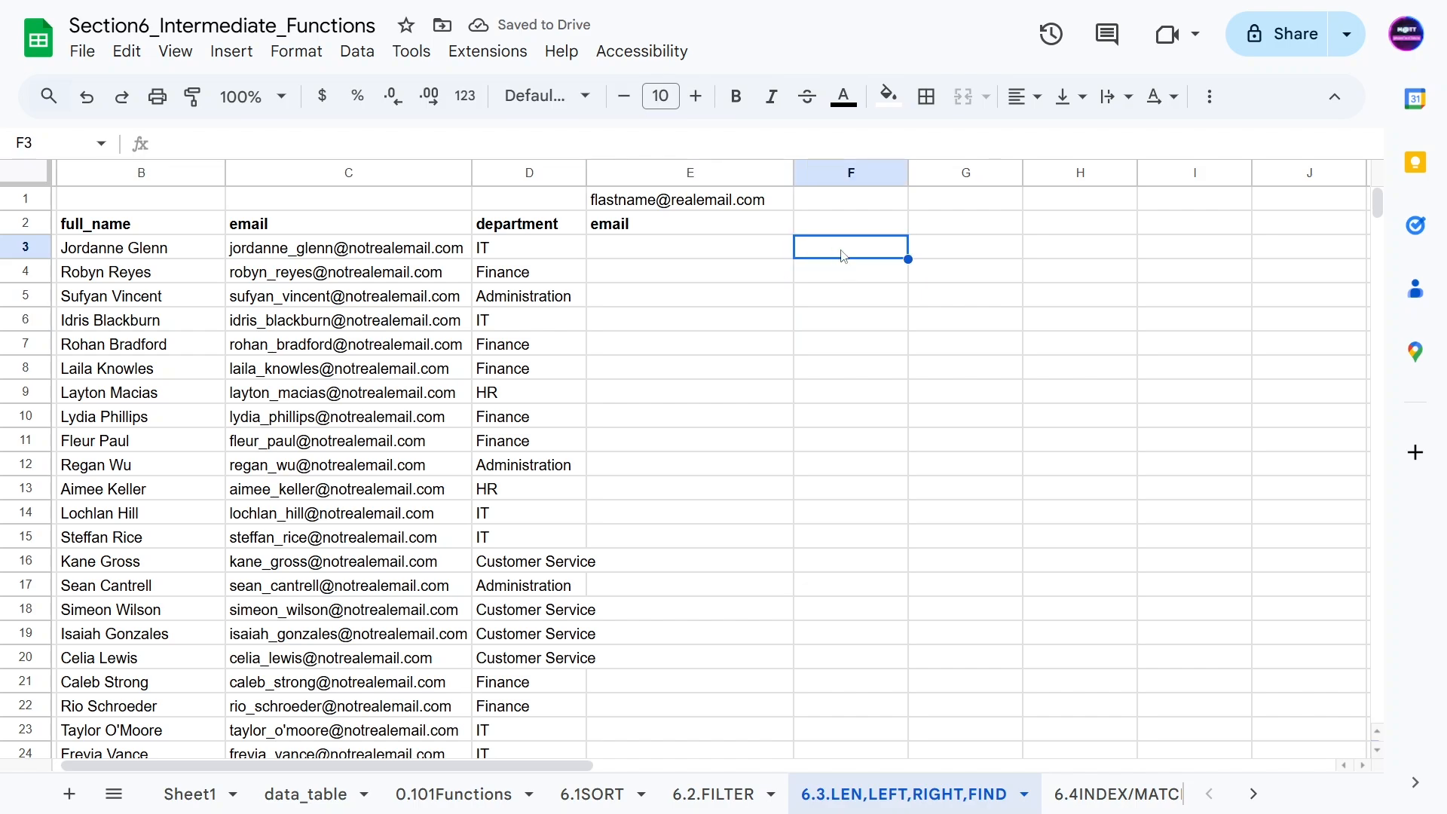
pyautogui.write('=len')
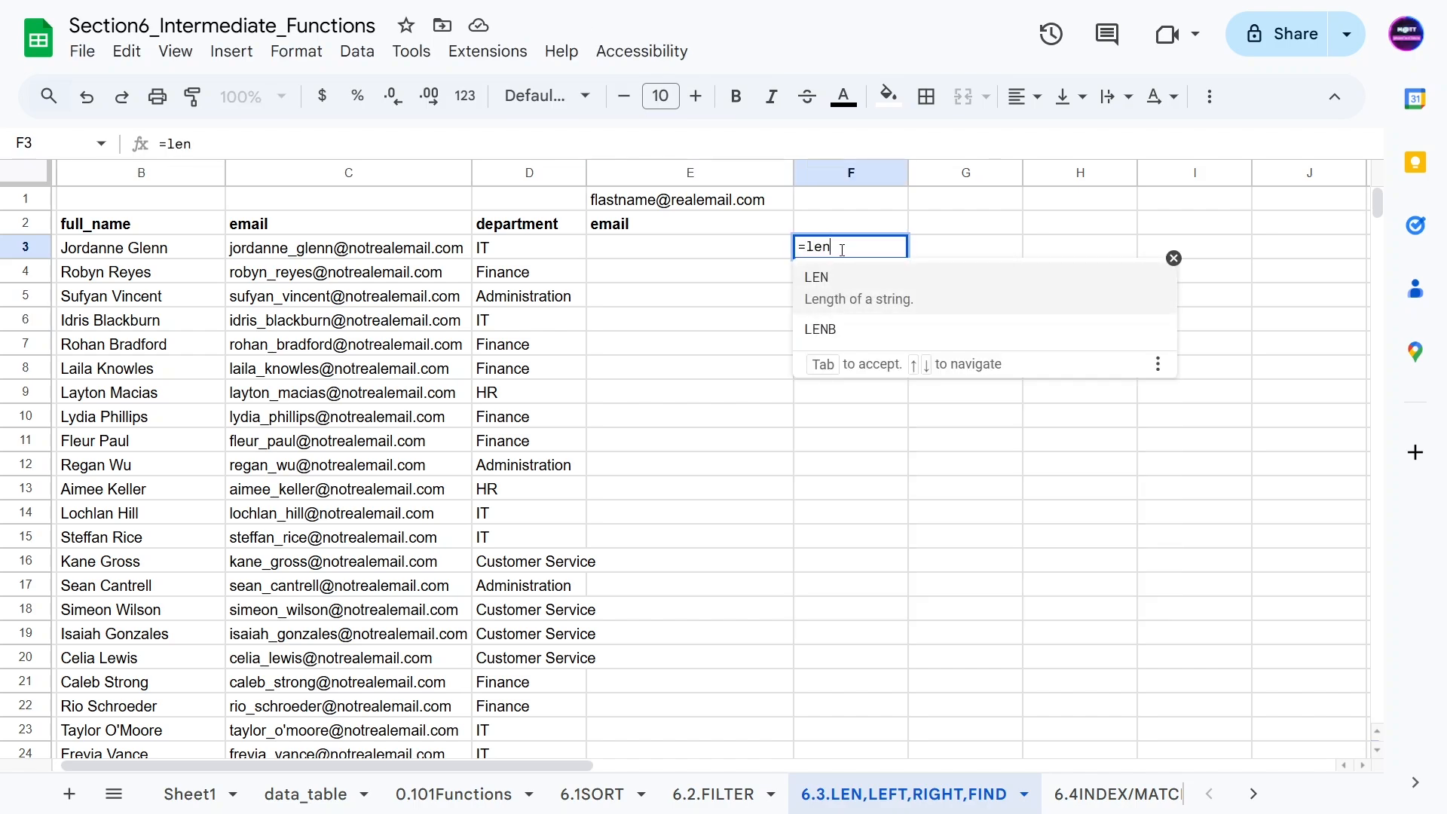
pyautogui.press('Tab')
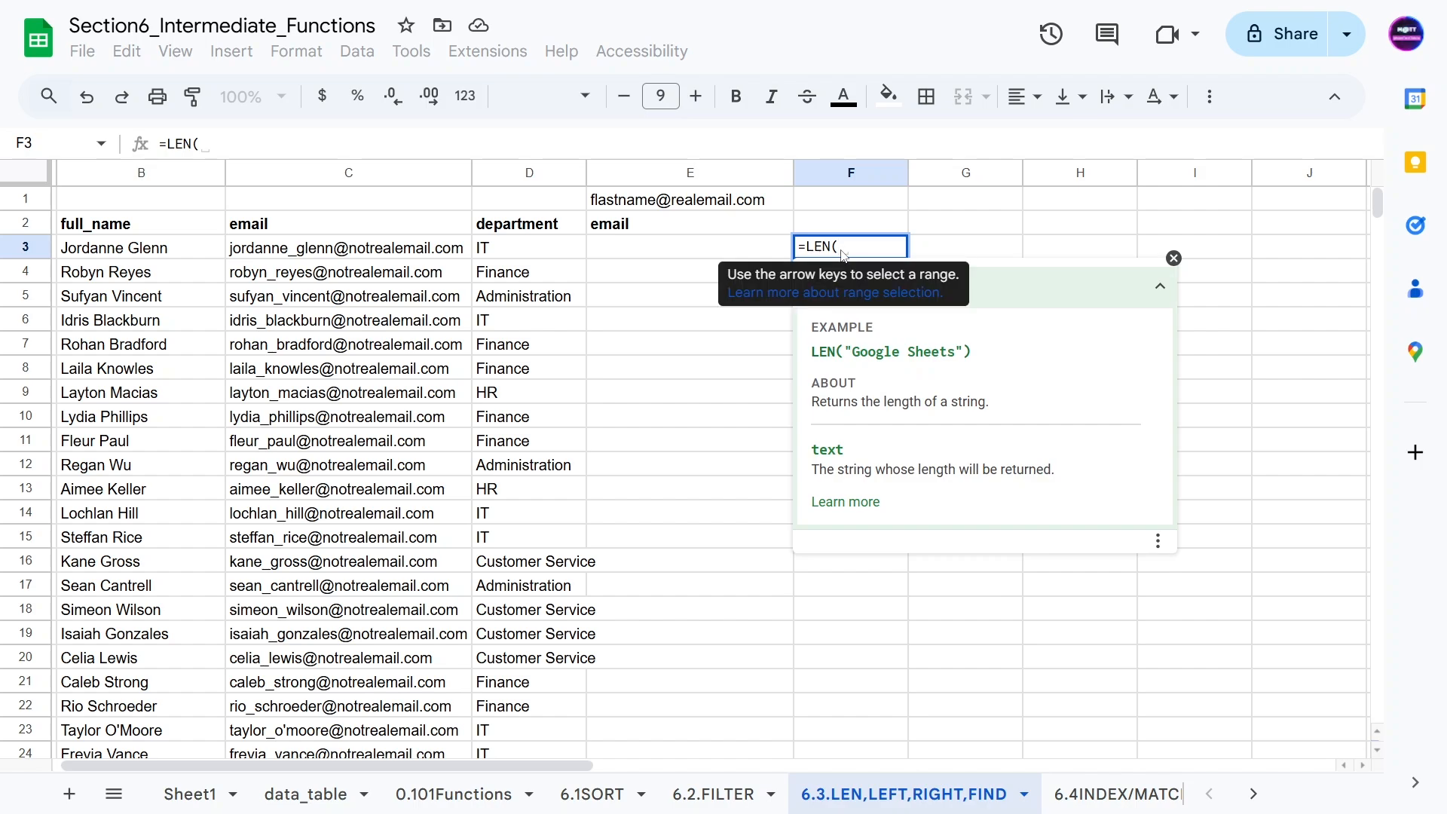
pyautogui.click(92, 257)
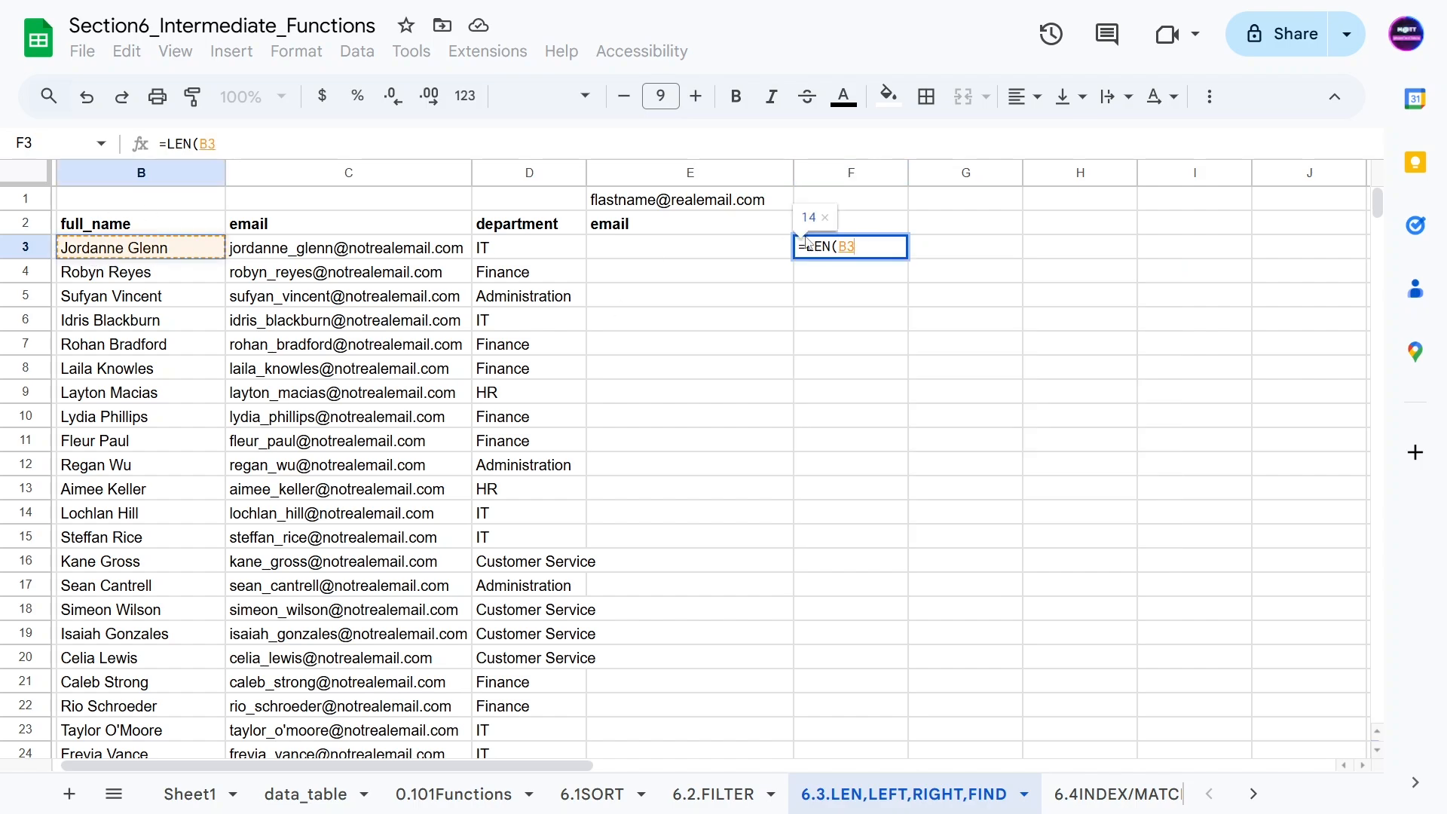
pyautogui.write(')')
pyautogui.press('Return')
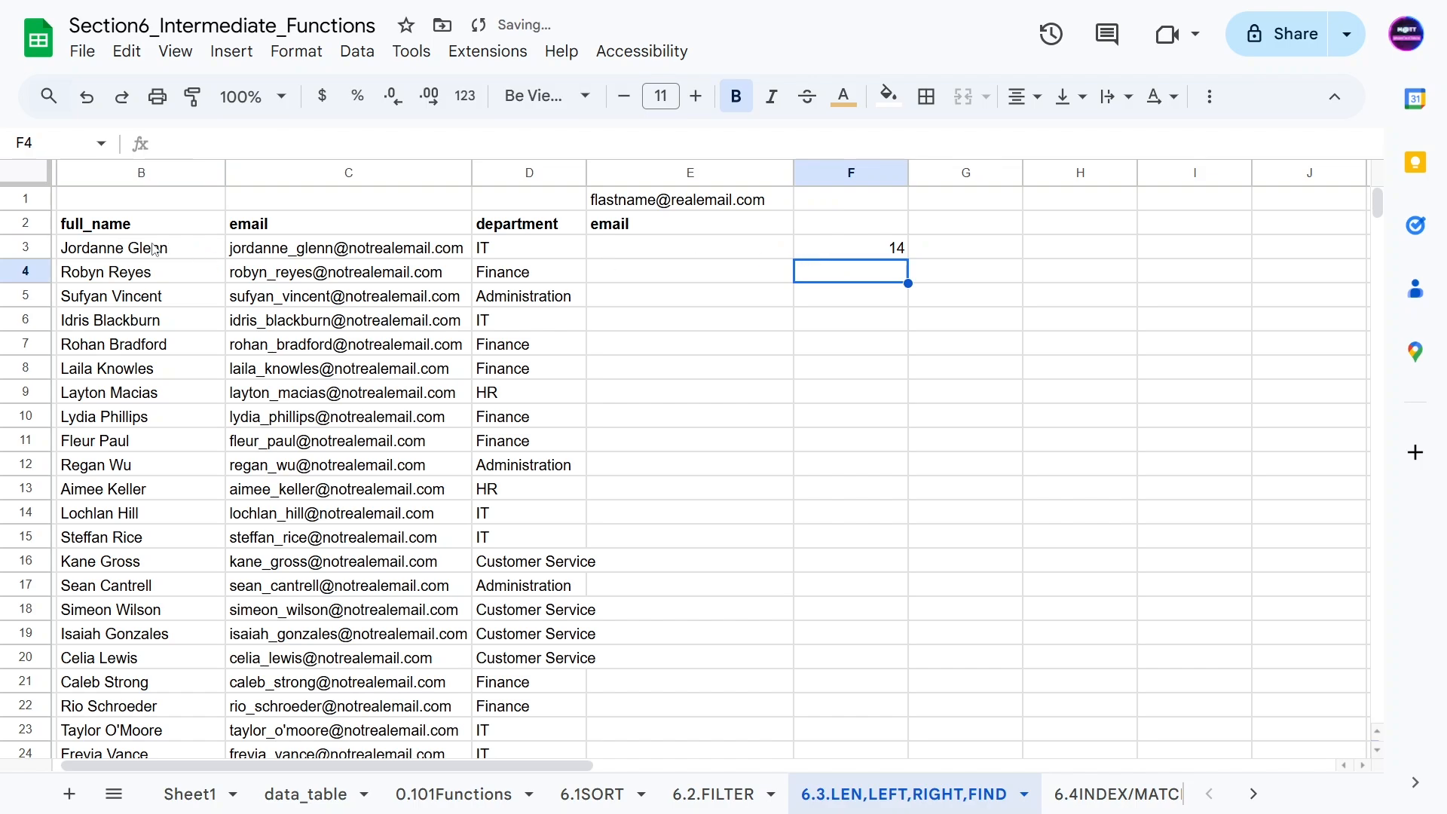
pyautogui.click(73, 255)
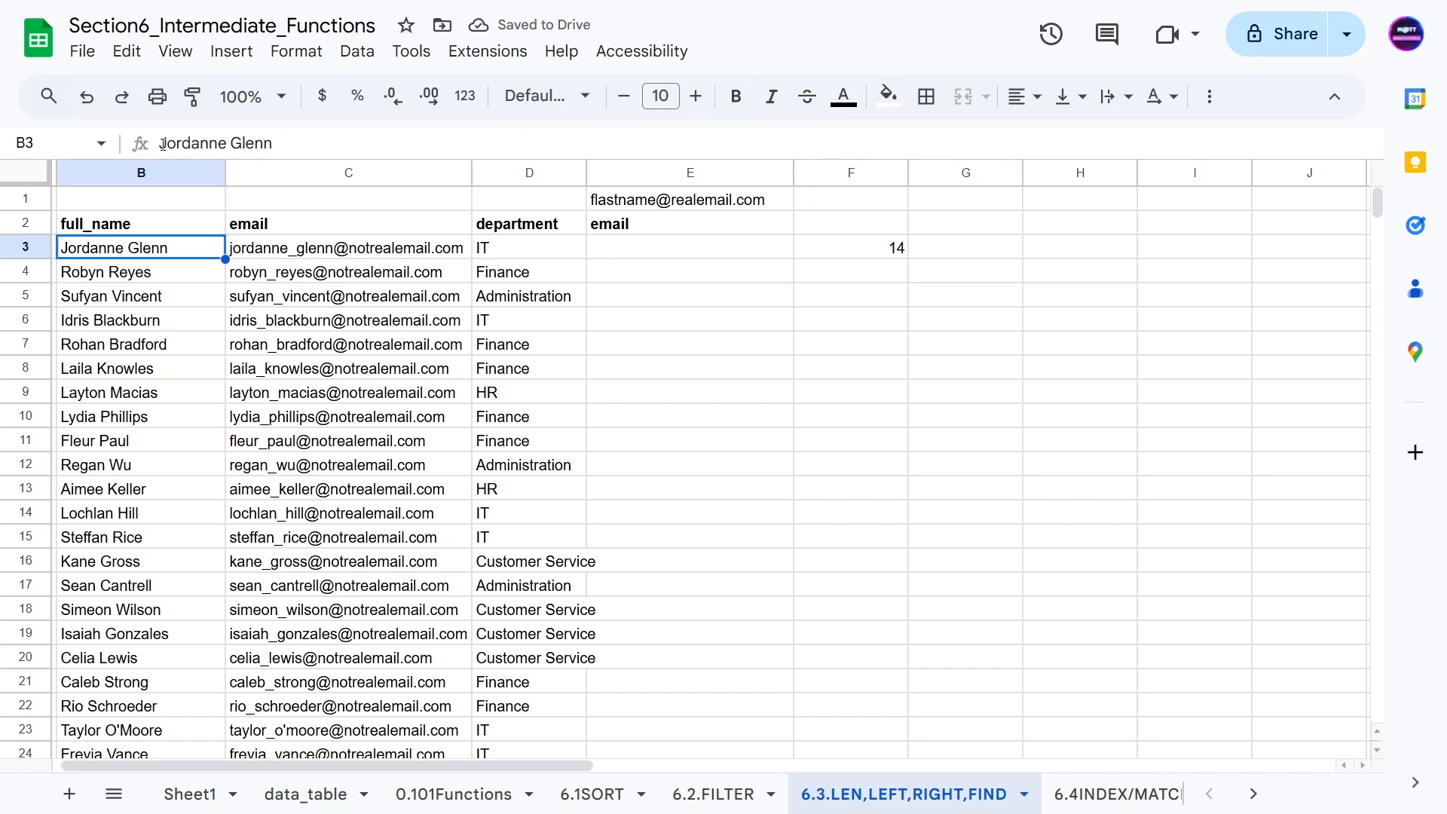
pyautogui.moveTo(159, 143); pyautogui.dragTo(278, 146)
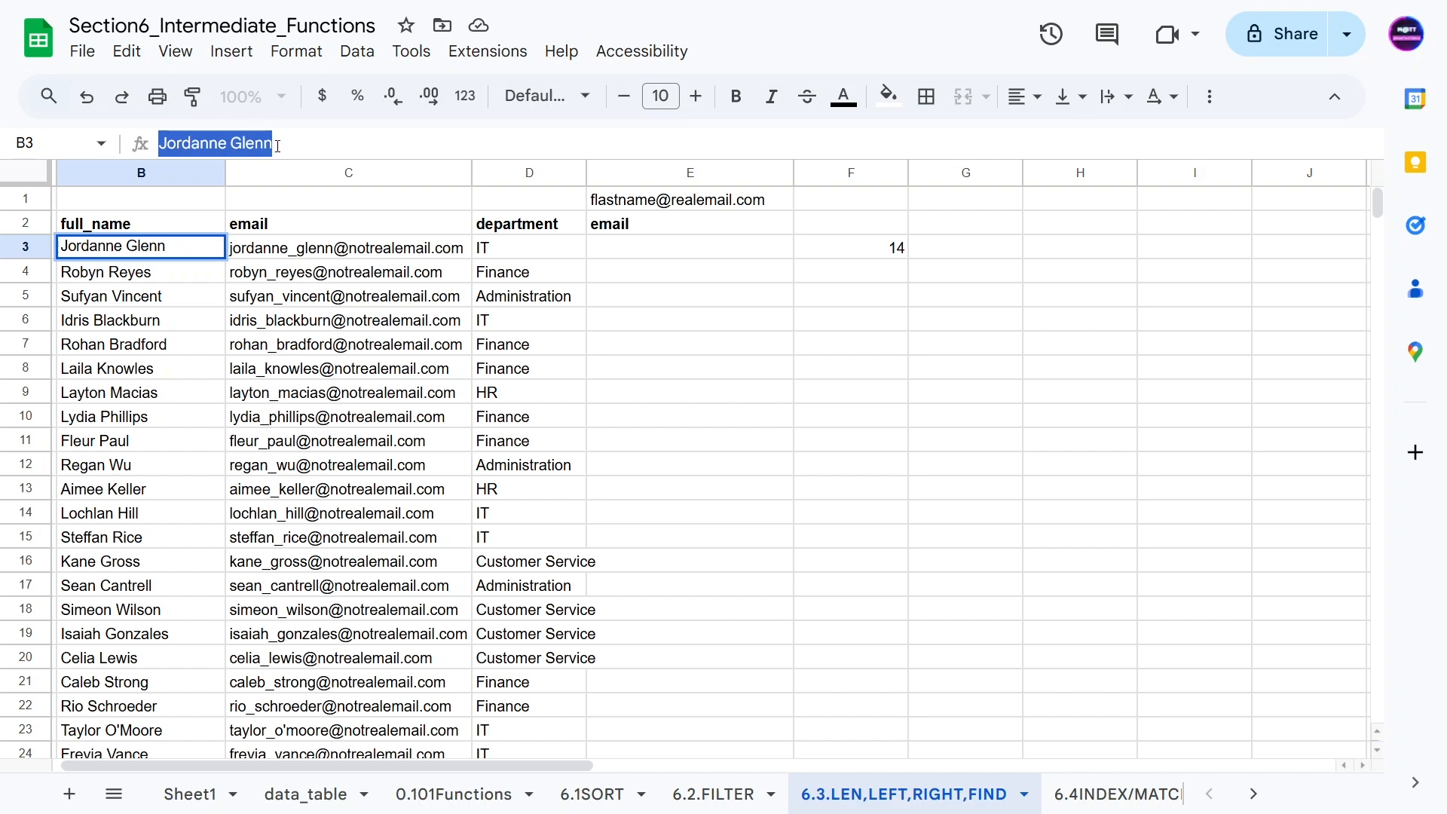
pyautogui.click(333, 147)
pyautogui.click(987, 289)
# - Add the header "Length" in F2 above the LEN formula
pyautogui.click(851, 230)
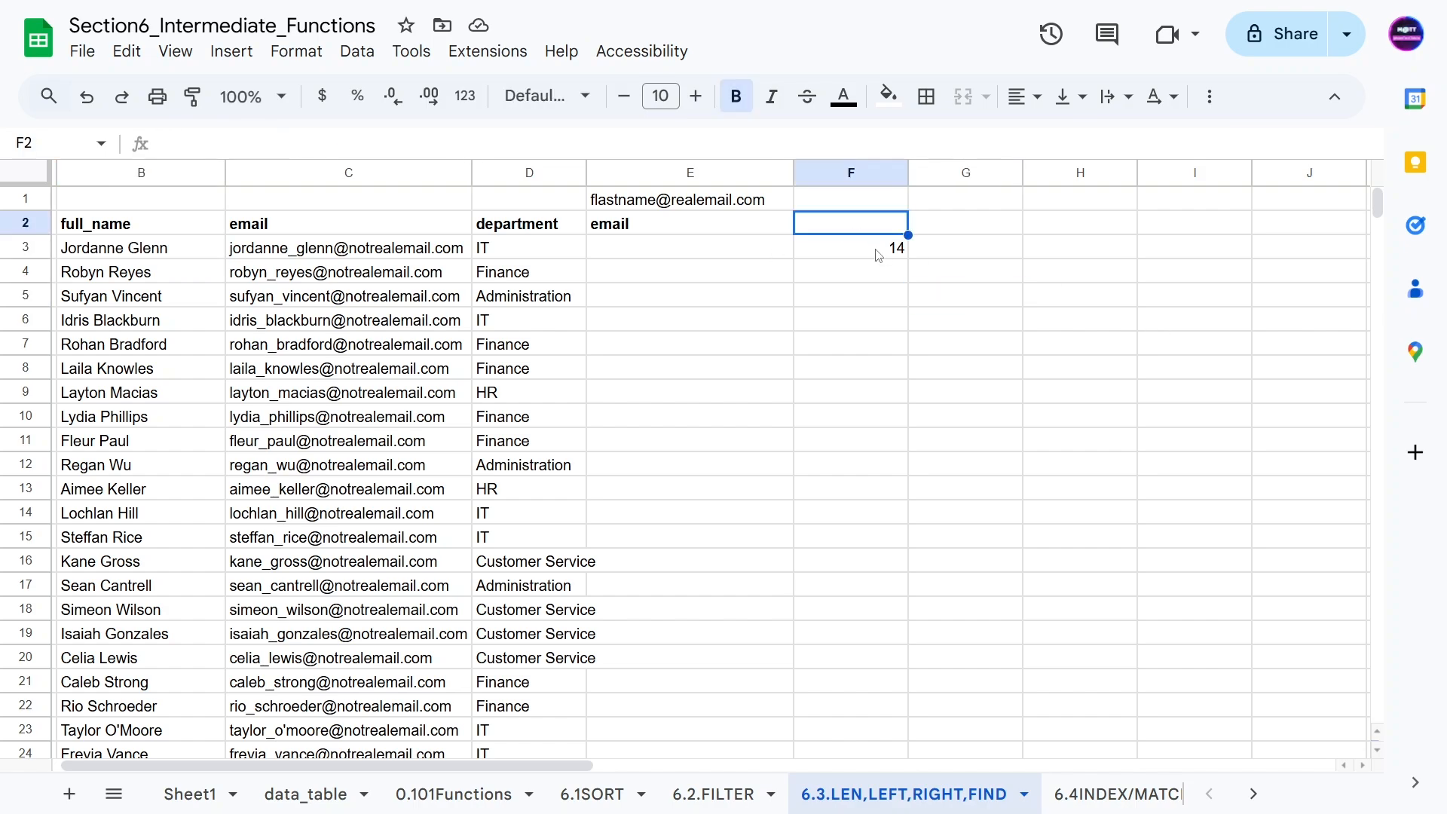
pyautogui.click(878, 254)
pyautogui.click(868, 220)
pyautogui.write('L')
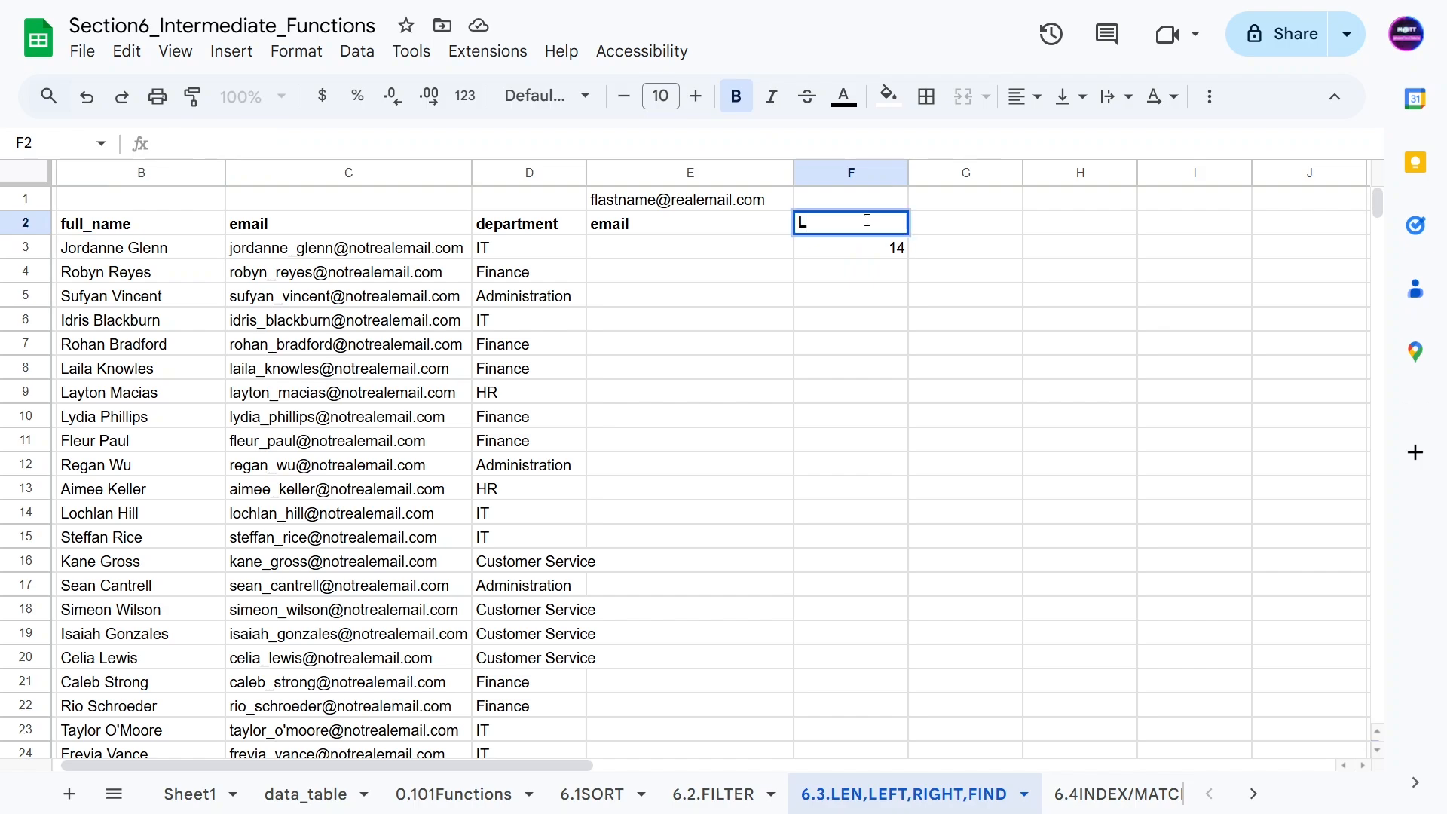
pyautogui.write('enth')
pyautogui.press('BackSpace')
pyautogui.press('BackSpace')
pyautogui.write('ngth')
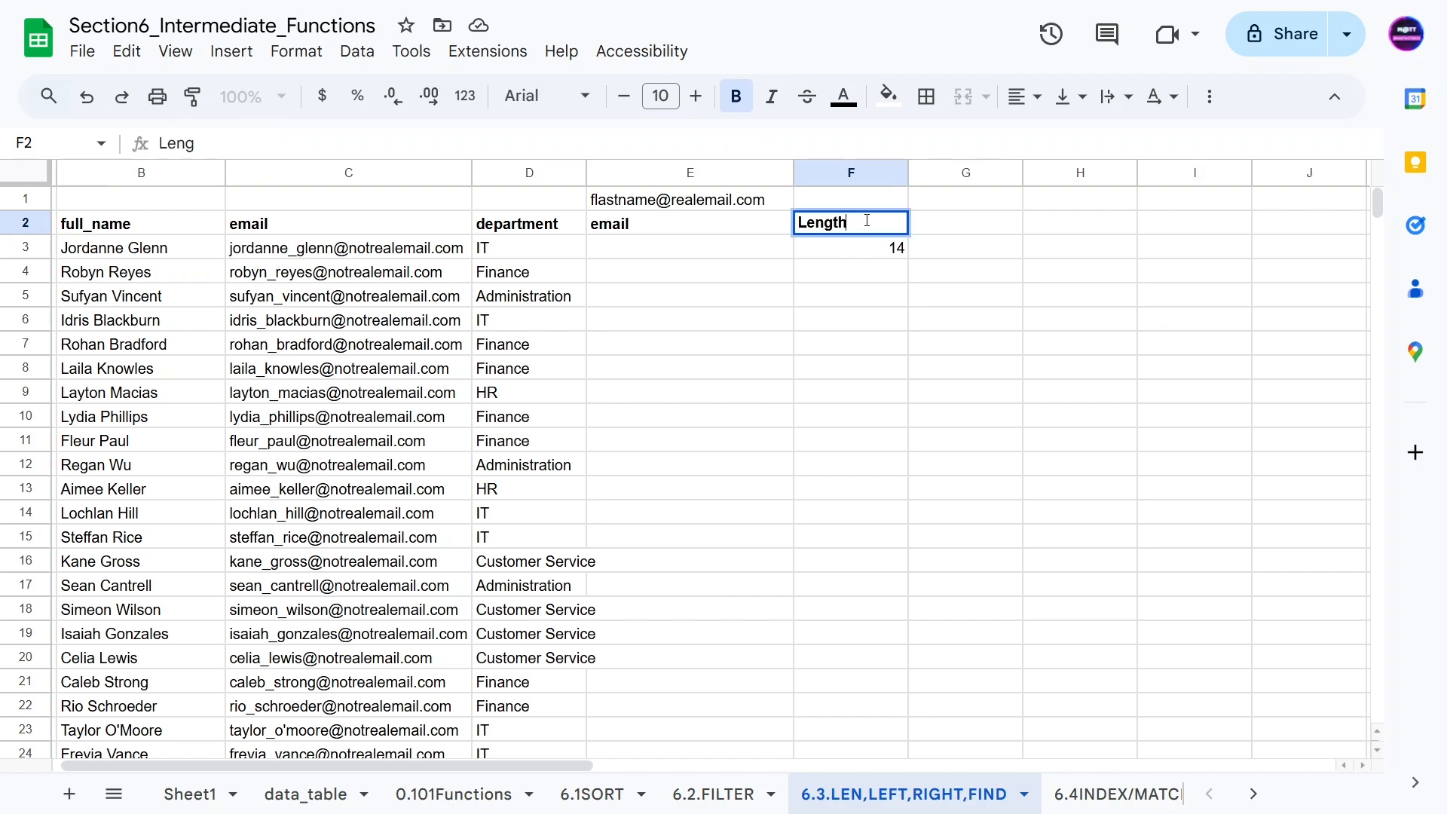
pyautogui.press('Return')
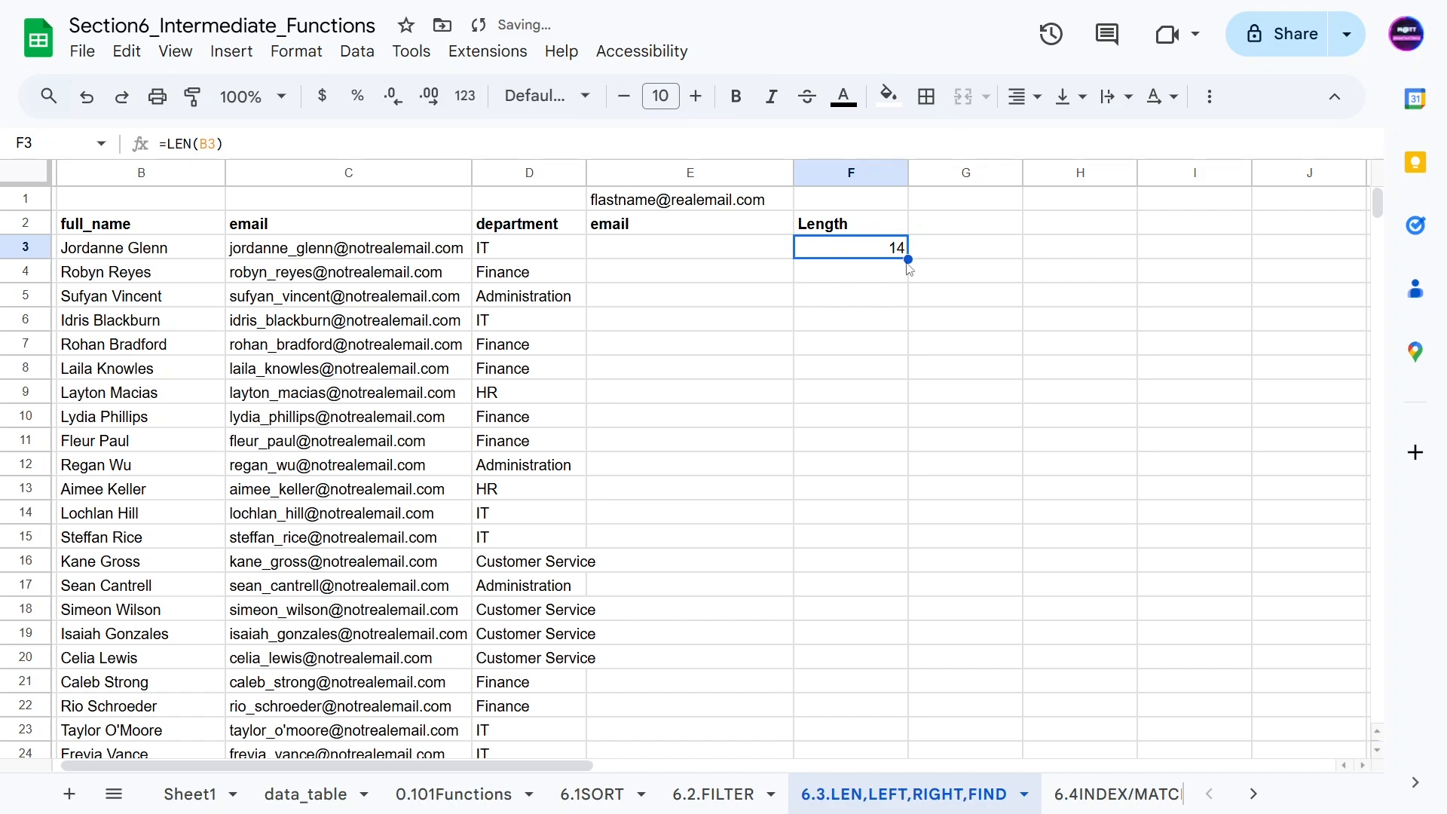
# - Copy the LEN formula down column F to the last name in row 103, clearing the surplus copy in F104
pyautogui.moveTo(908, 259); pyautogui.dragTo(878, 463)
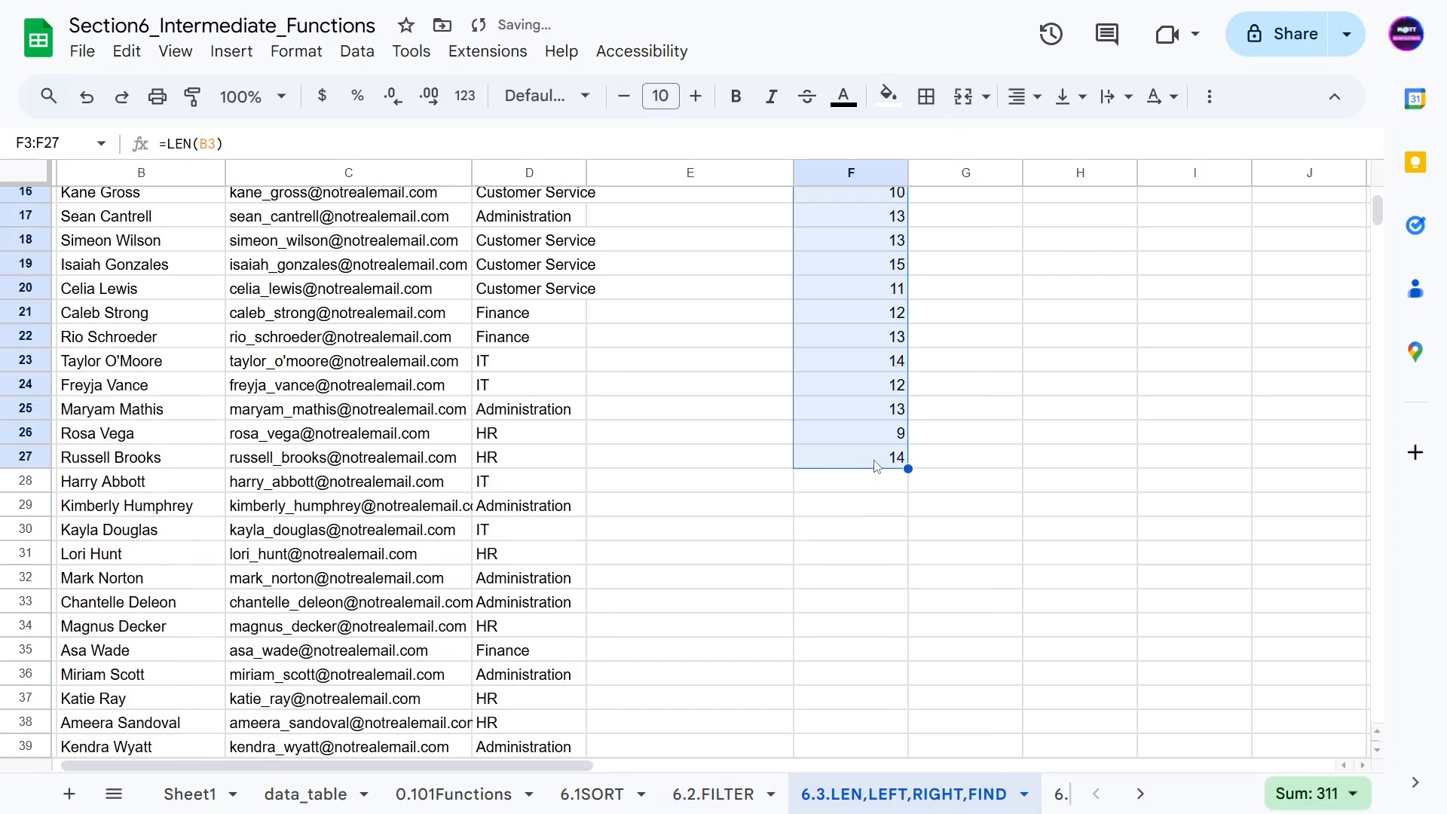
pyautogui.click(878, 467)
pyautogui.scroll(-20, 872, 566)
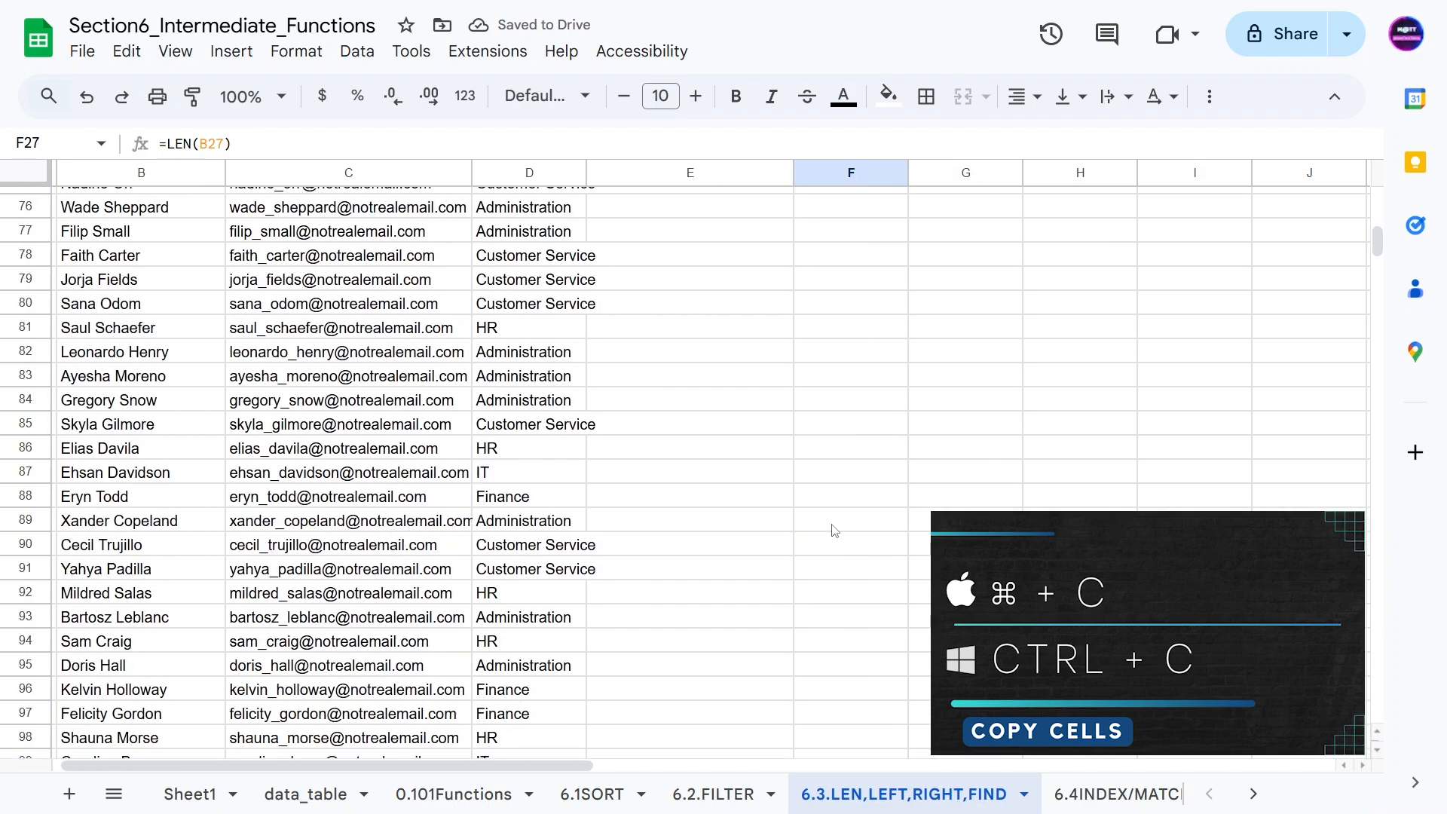
pyautogui.scroll(4, 850, 521)
pyautogui.keyDown('shift'); pyautogui.click(841, 506); pyautogui.keyUp('shift')
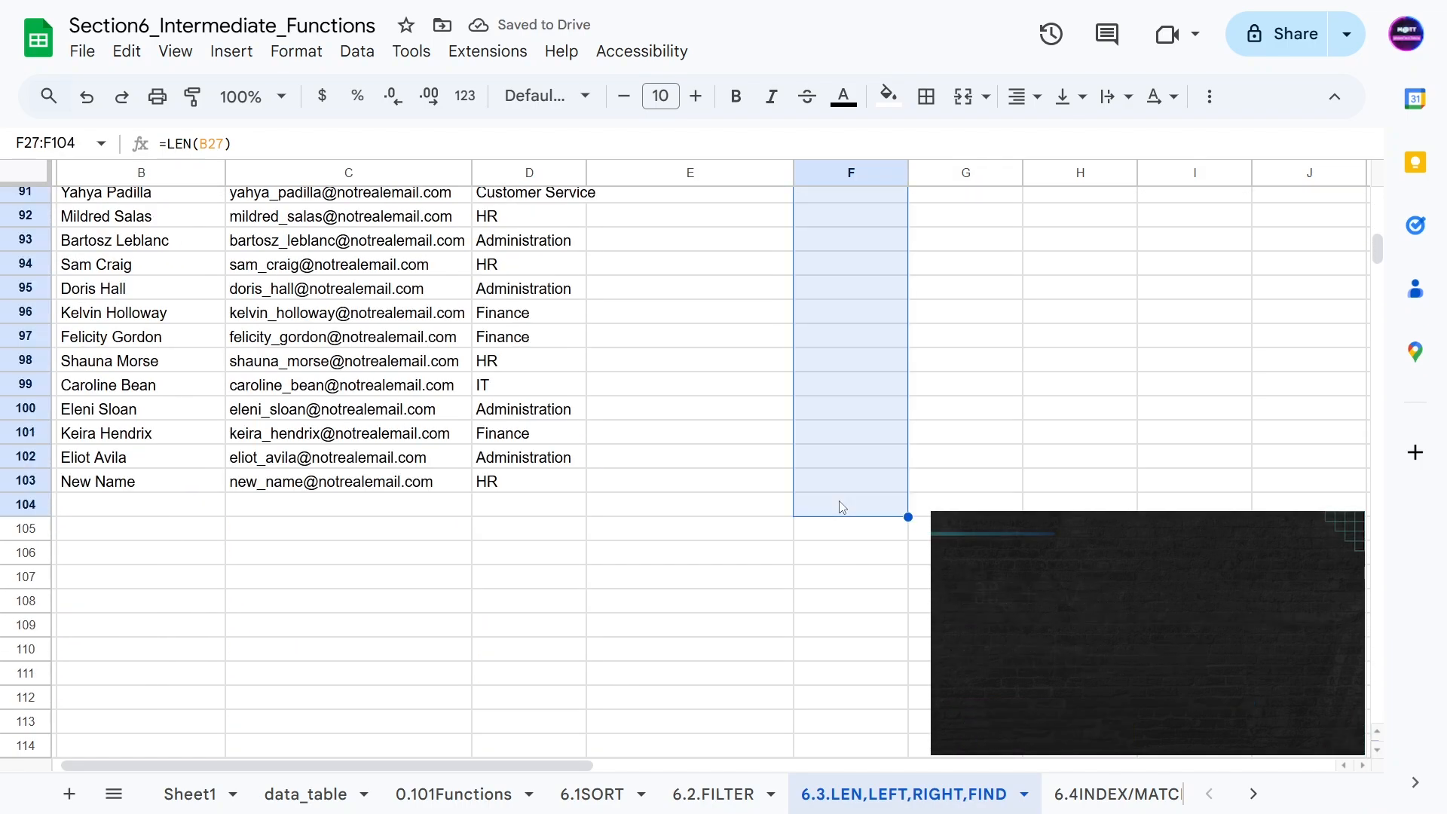
pyautogui.hotkey('ctrl', 'v')
pyautogui.click(842, 506)
pyautogui.press('Delete')
pyautogui.click(861, 461)
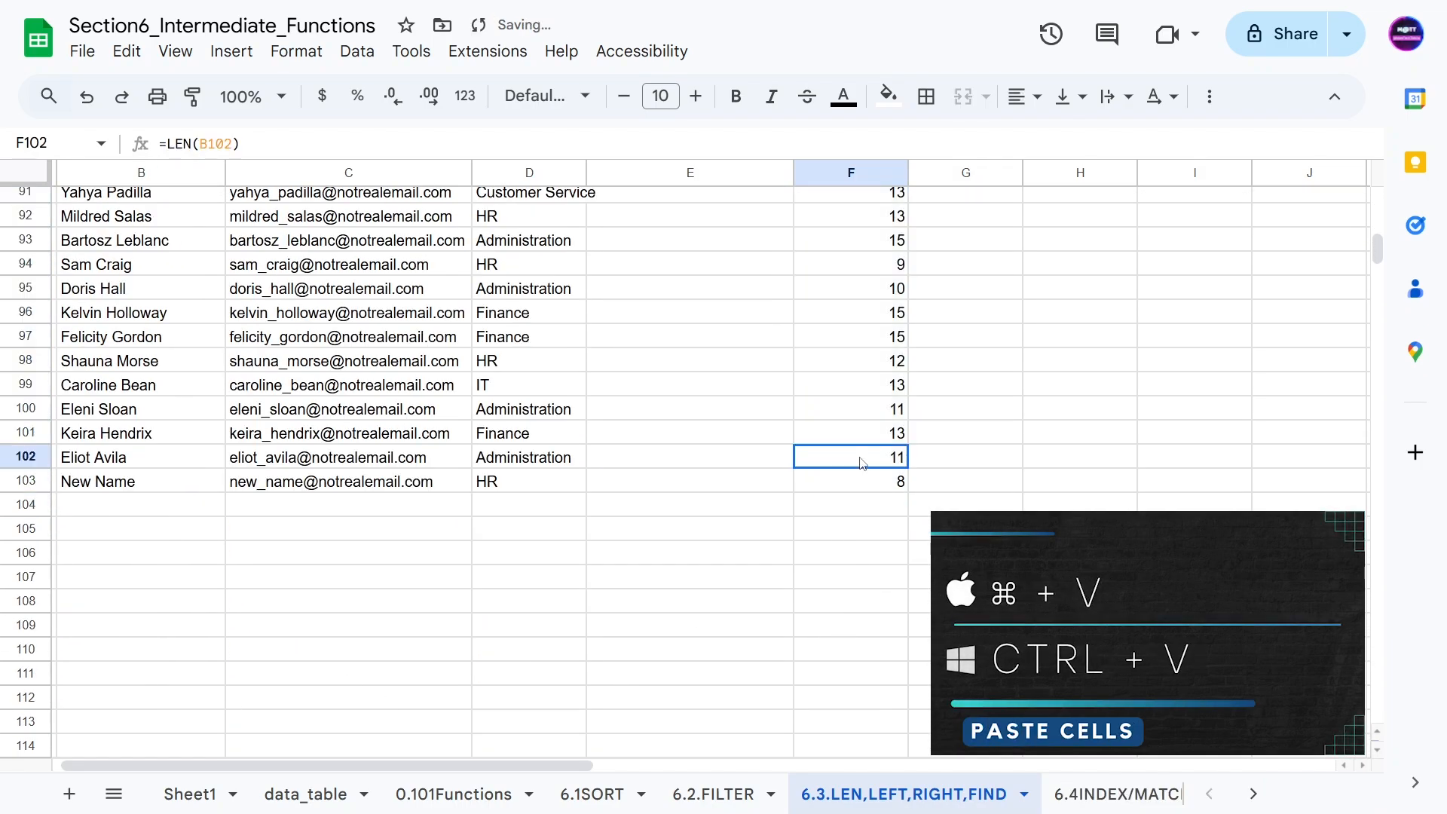
# - Return to the start of the table and add the header "Left" in G2
pyautogui.hotkey('ctrl', 'Up')
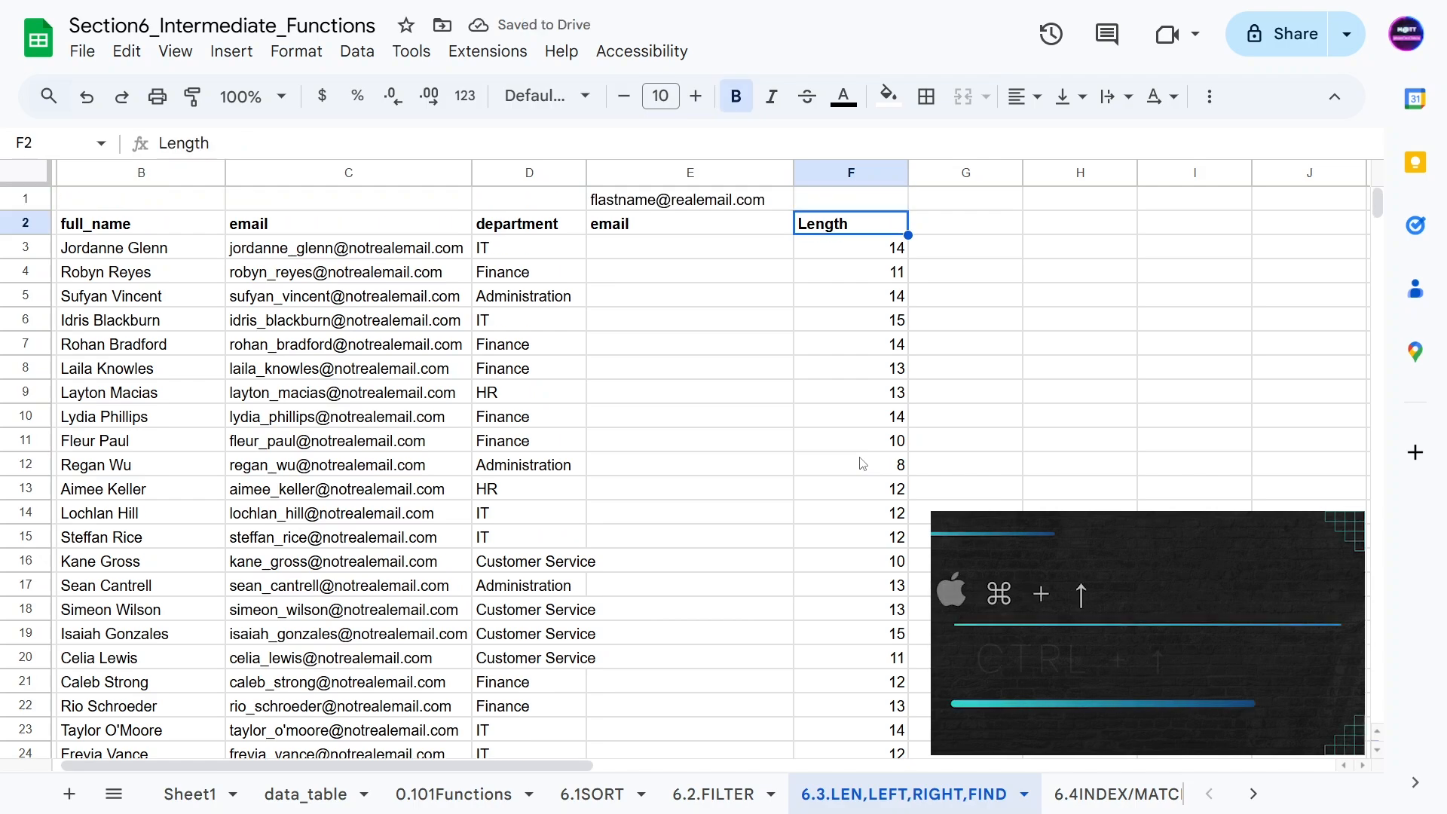
pyautogui.press('Down')
pyautogui.press('Left')
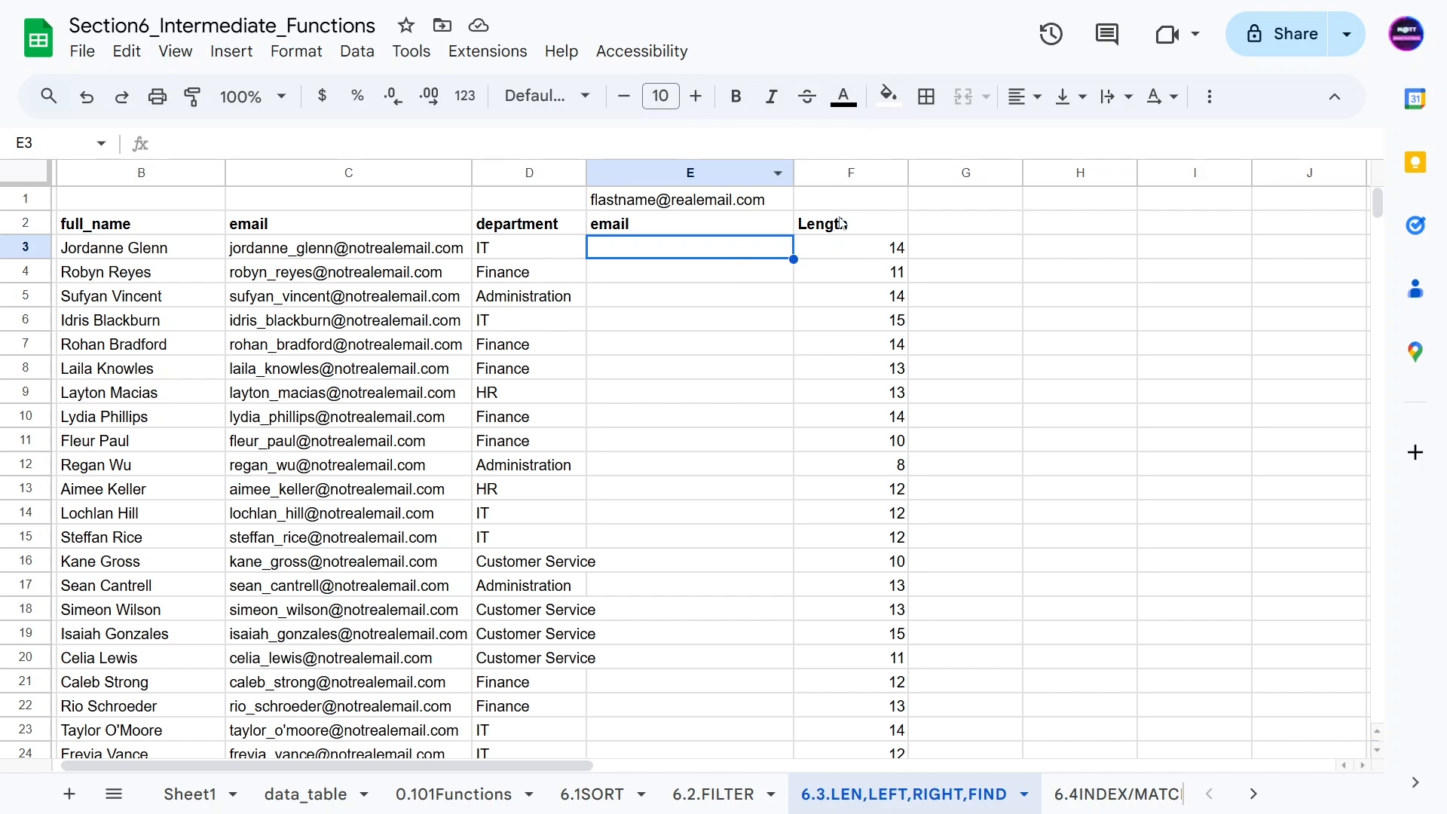
pyautogui.click(844, 248)
pyautogui.click(955, 221)
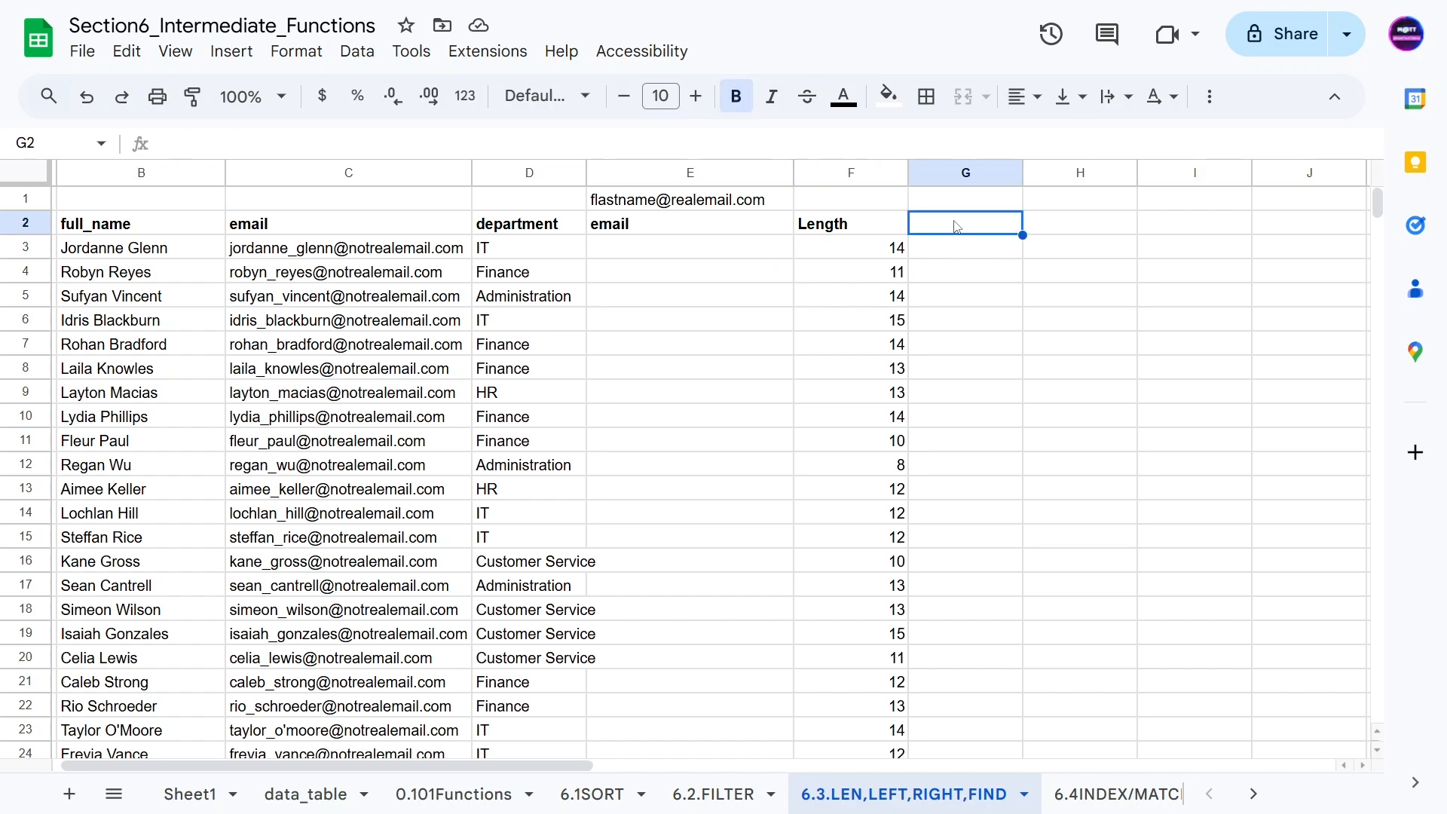
pyautogui.write('Left')
pyautogui.press('Return')
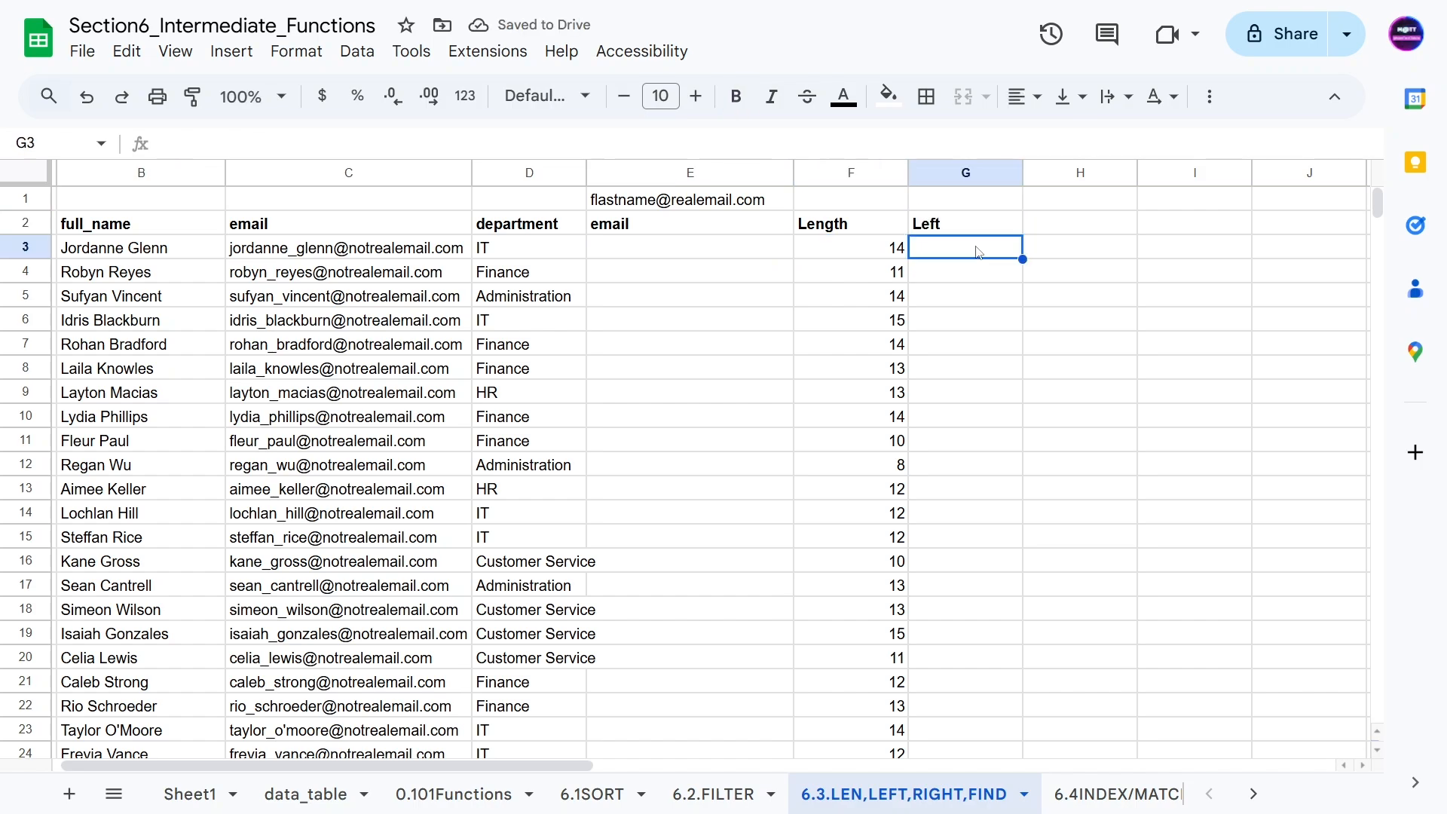
# - Extract the first initial of the full name in G3 with =LEFT(B3,1), trying 2 and 5 as alternative character counts
pyautogui.write('=lef')
pyautogui.press('Tab')
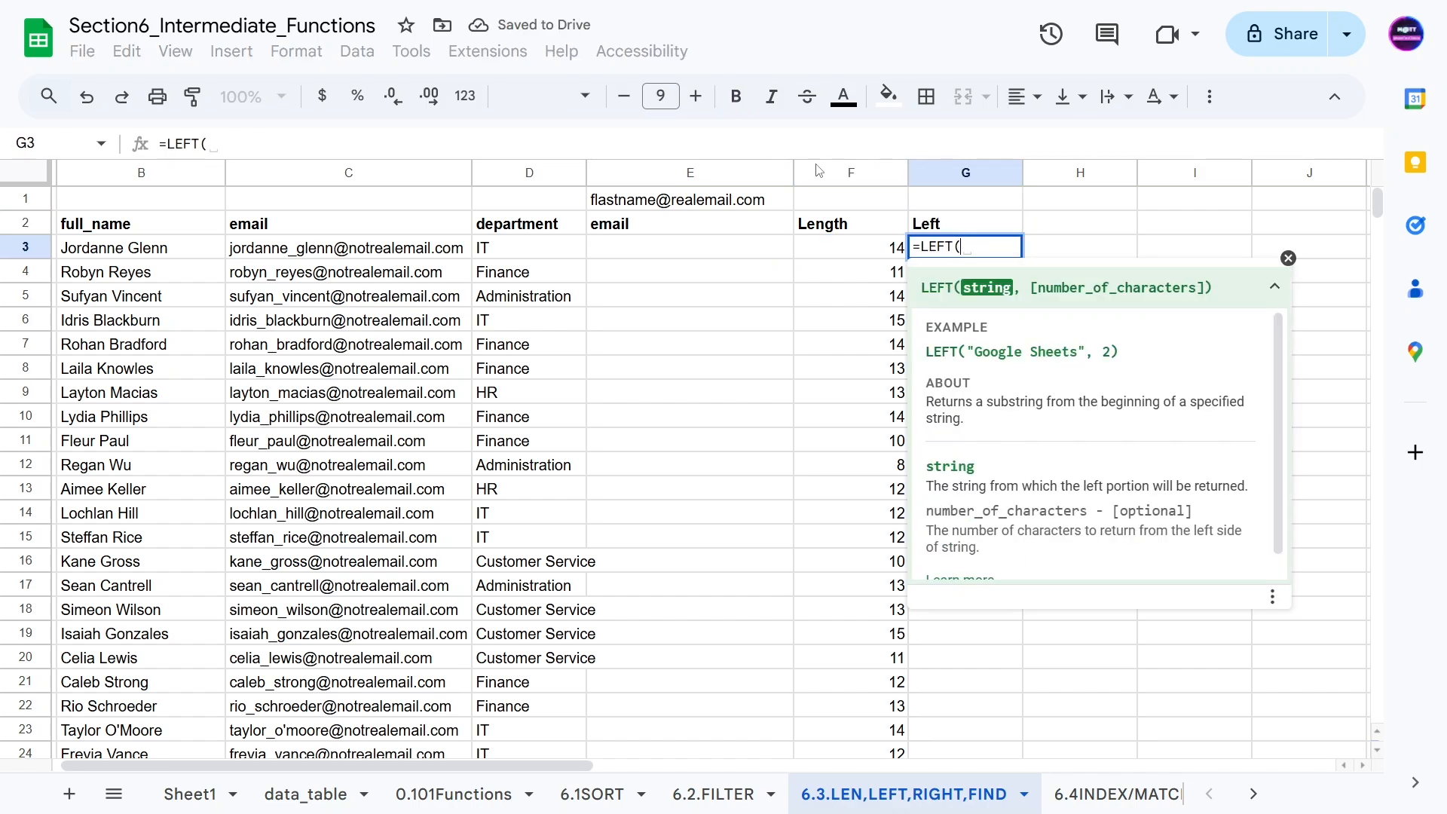
pyautogui.click(112, 252)
pyautogui.write(',')
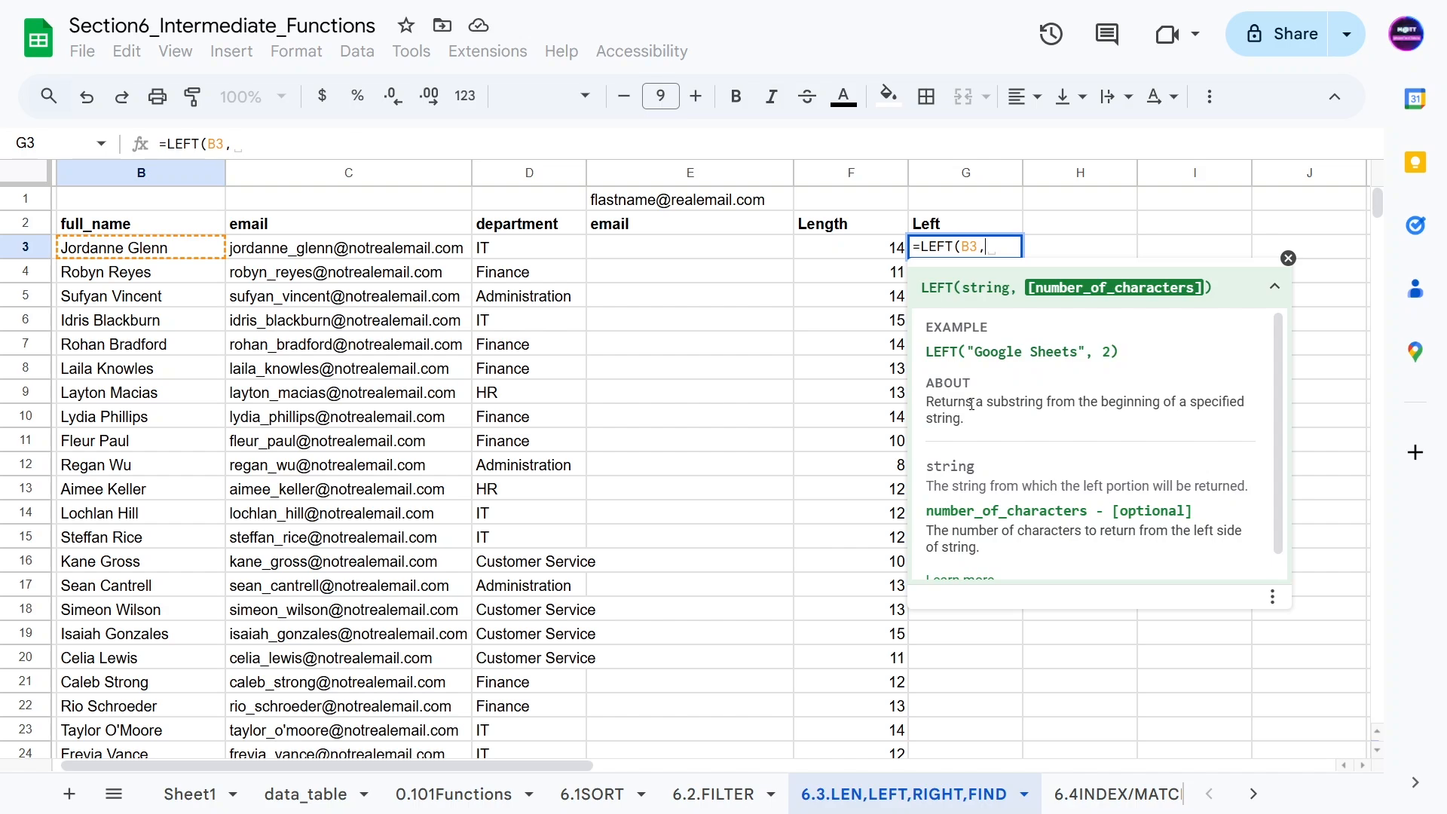
pyautogui.write('1')
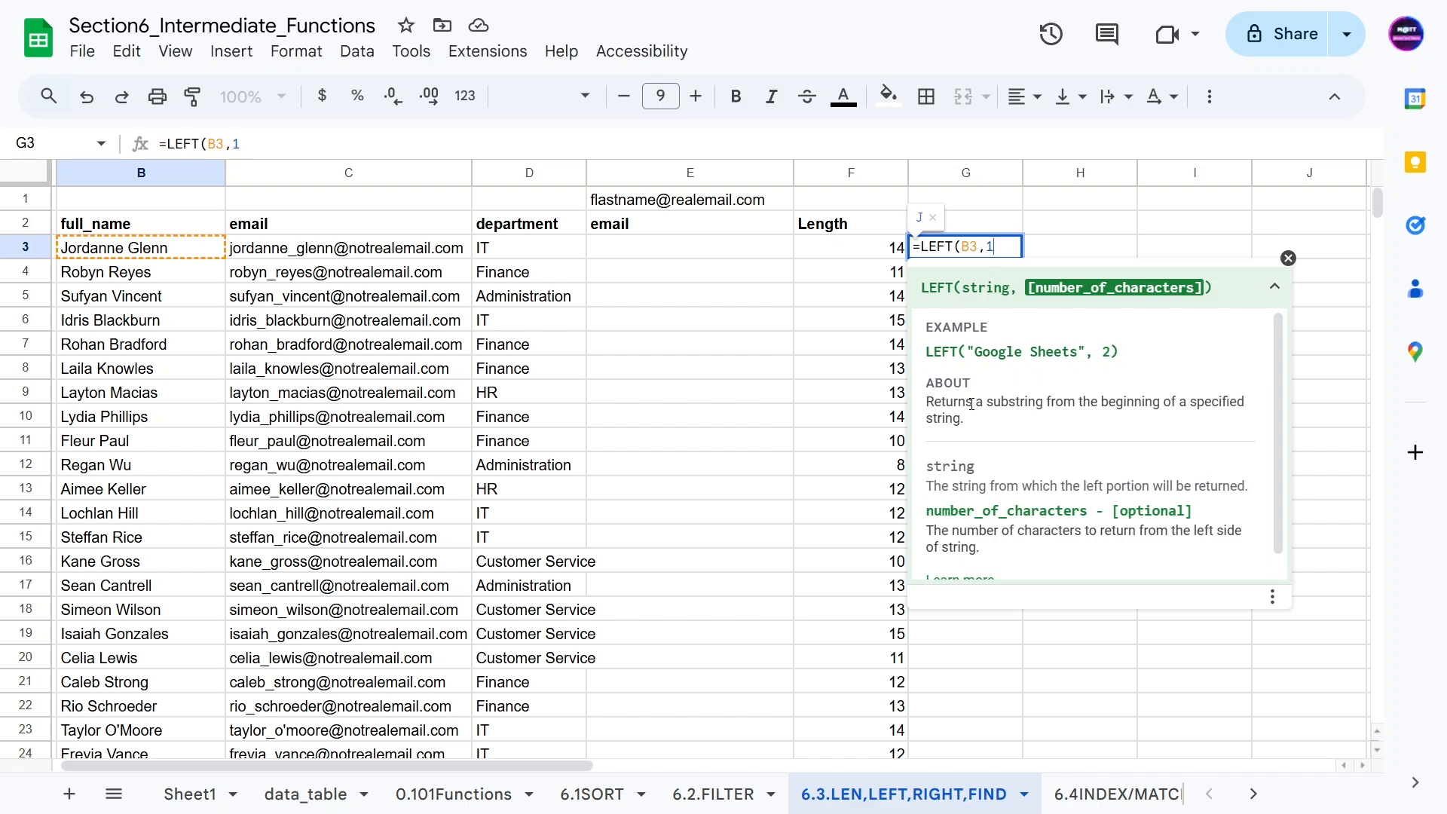
pyautogui.press('BackSpace')
pyautogui.write('2')
pyautogui.press('BackSpace')
pyautogui.write('5')
pyautogui.press('BackSpace')
pyautogui.write('1)')
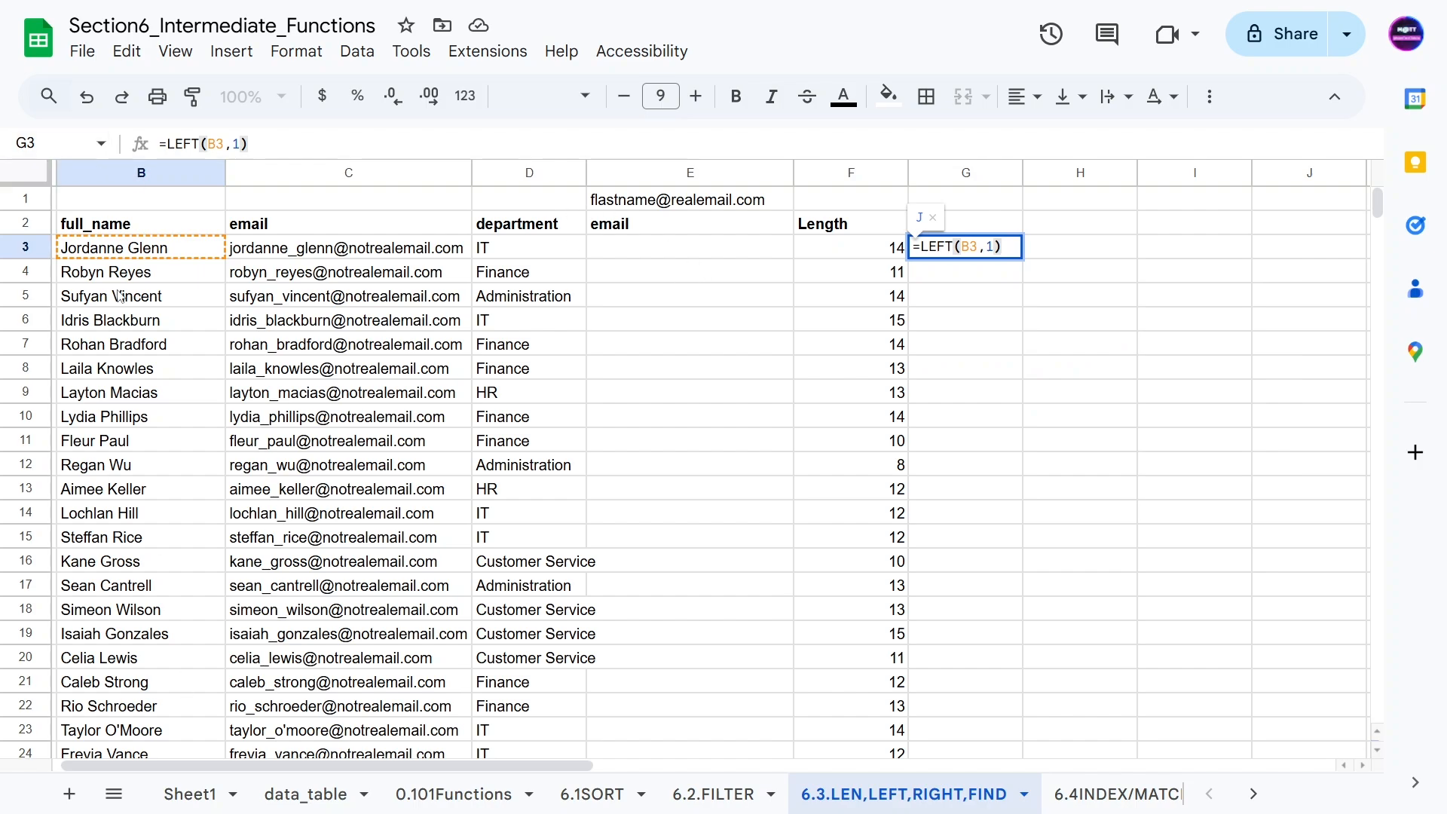
pyautogui.press('Return')
pyautogui.click(951, 251)
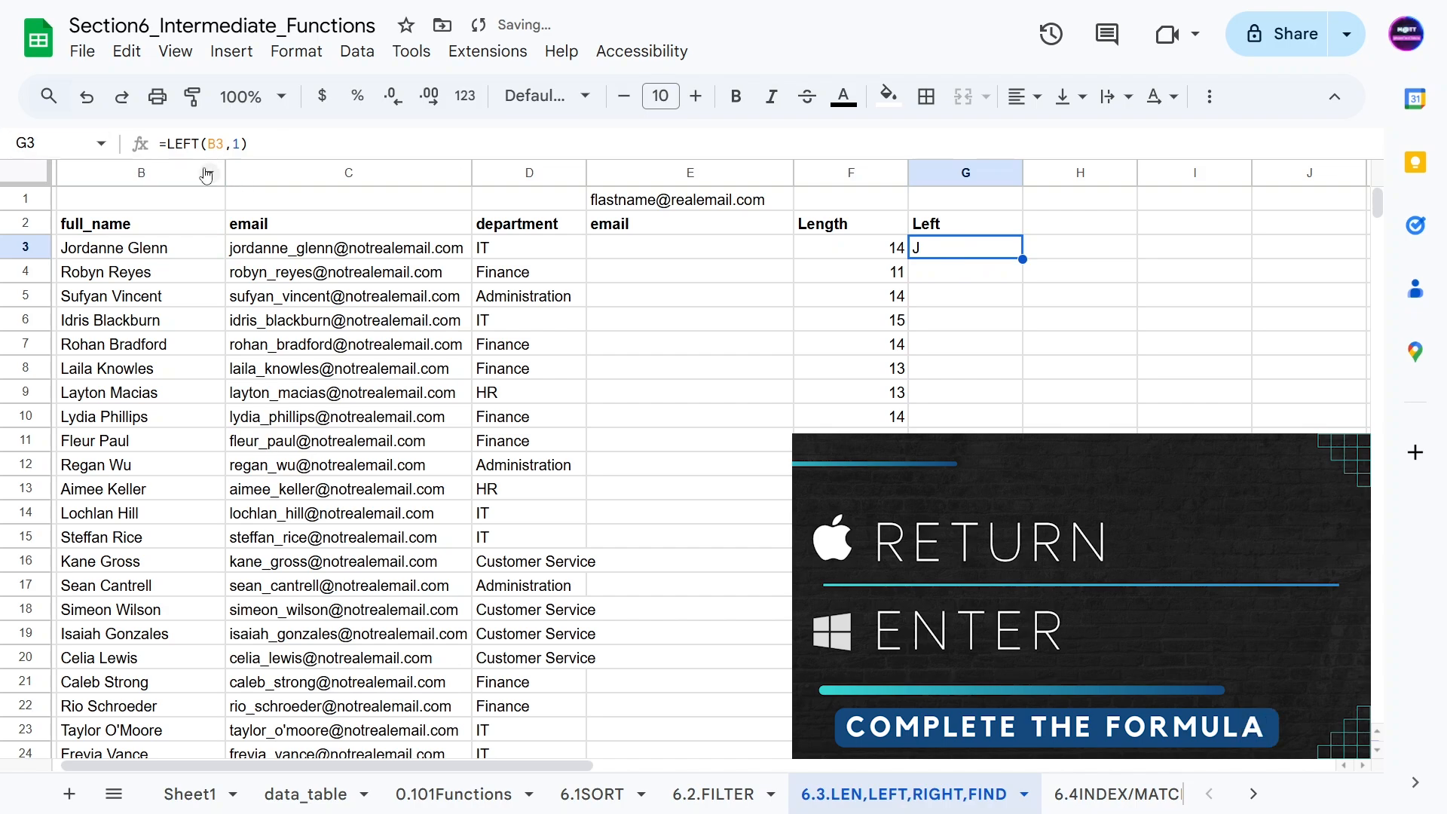
# - Add the header "Right" in H2
pyautogui.click(1063, 210)
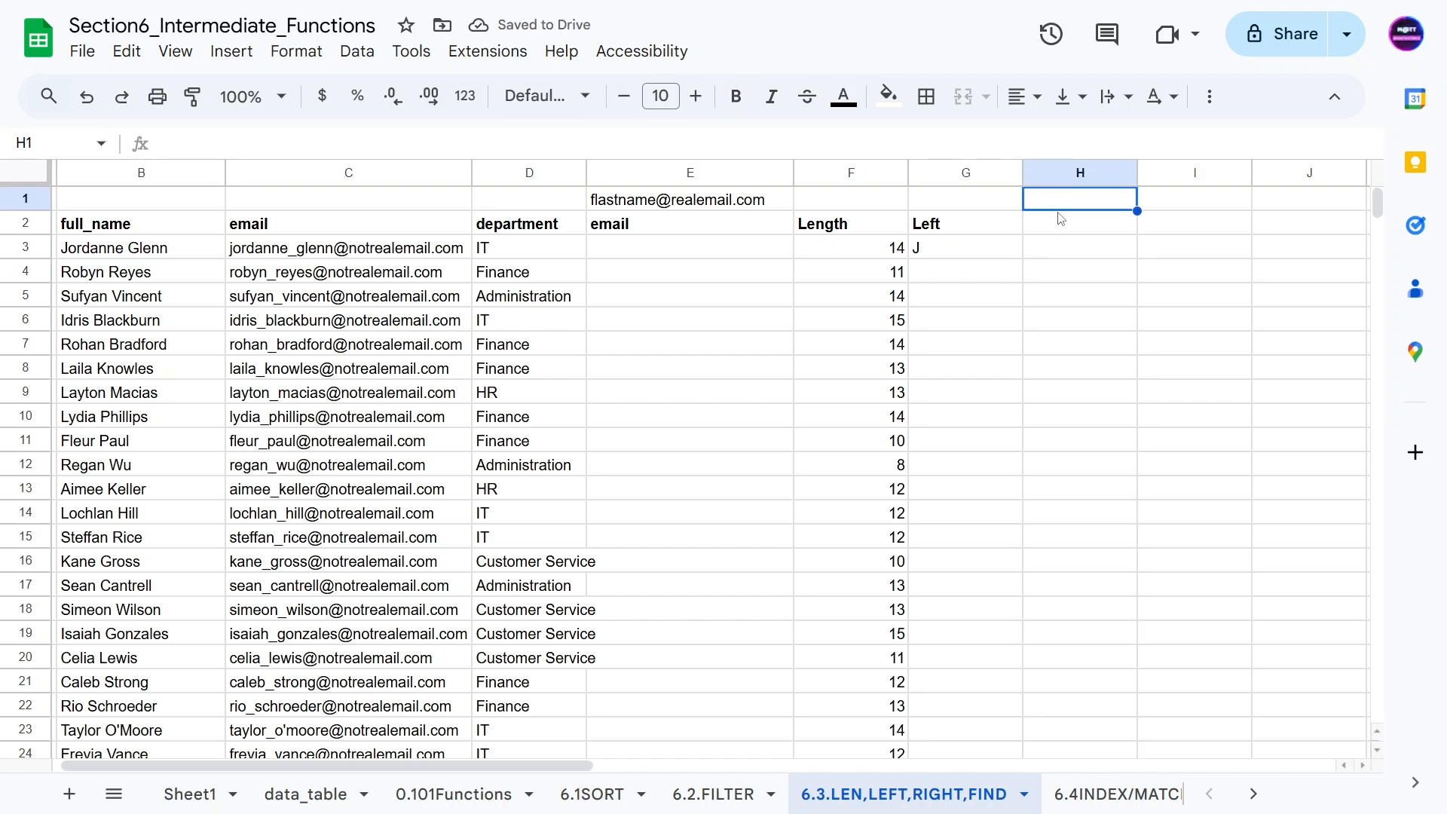
pyautogui.click(1065, 223)
pyautogui.write('Right')
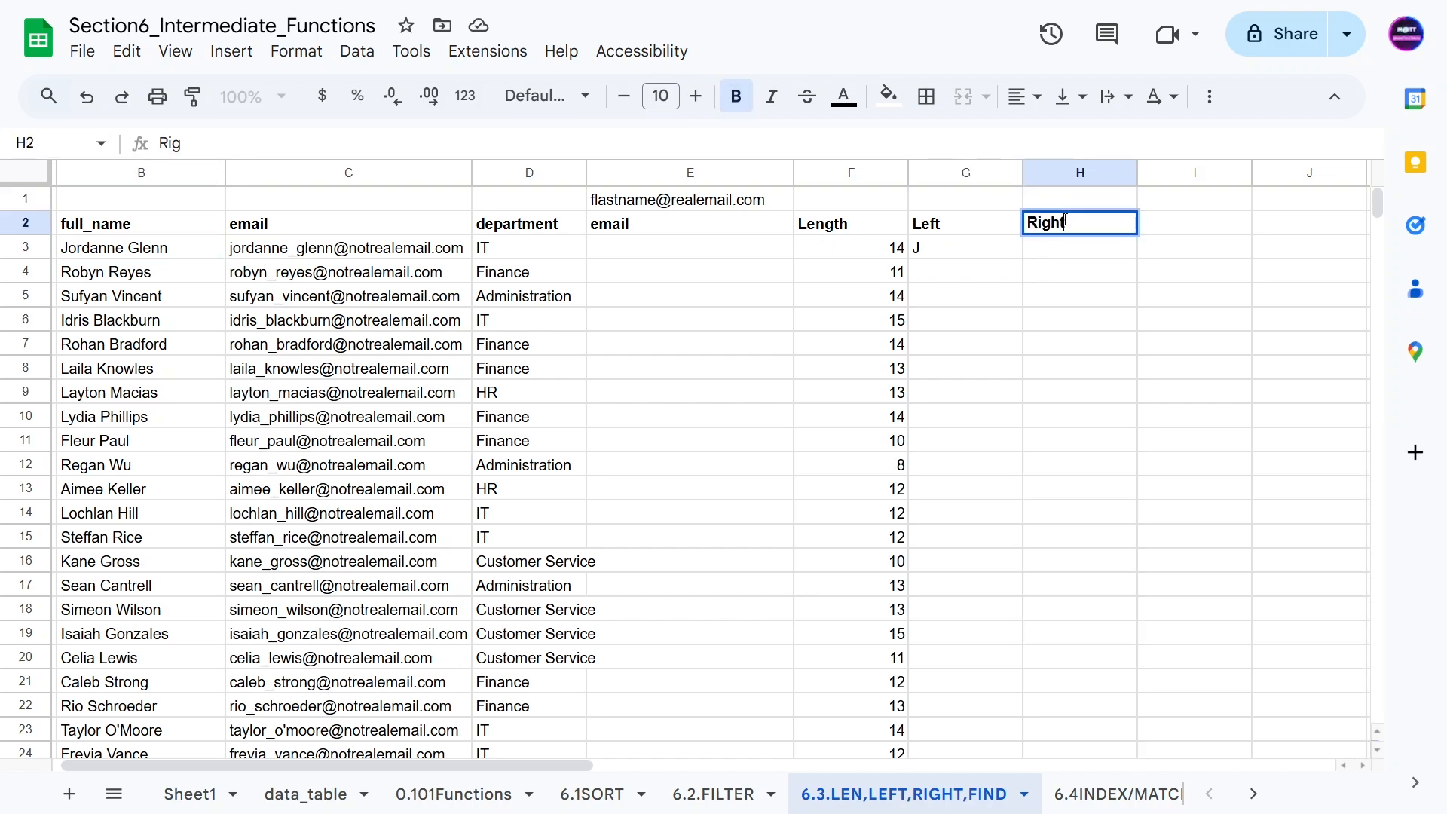
pyautogui.press('Return')
# - Extract the last character of the full name in H3 with =RIGHT(B3,1), trying 5 as an alternative character count
pyautogui.write('=right')
pyautogui.press('Tab')
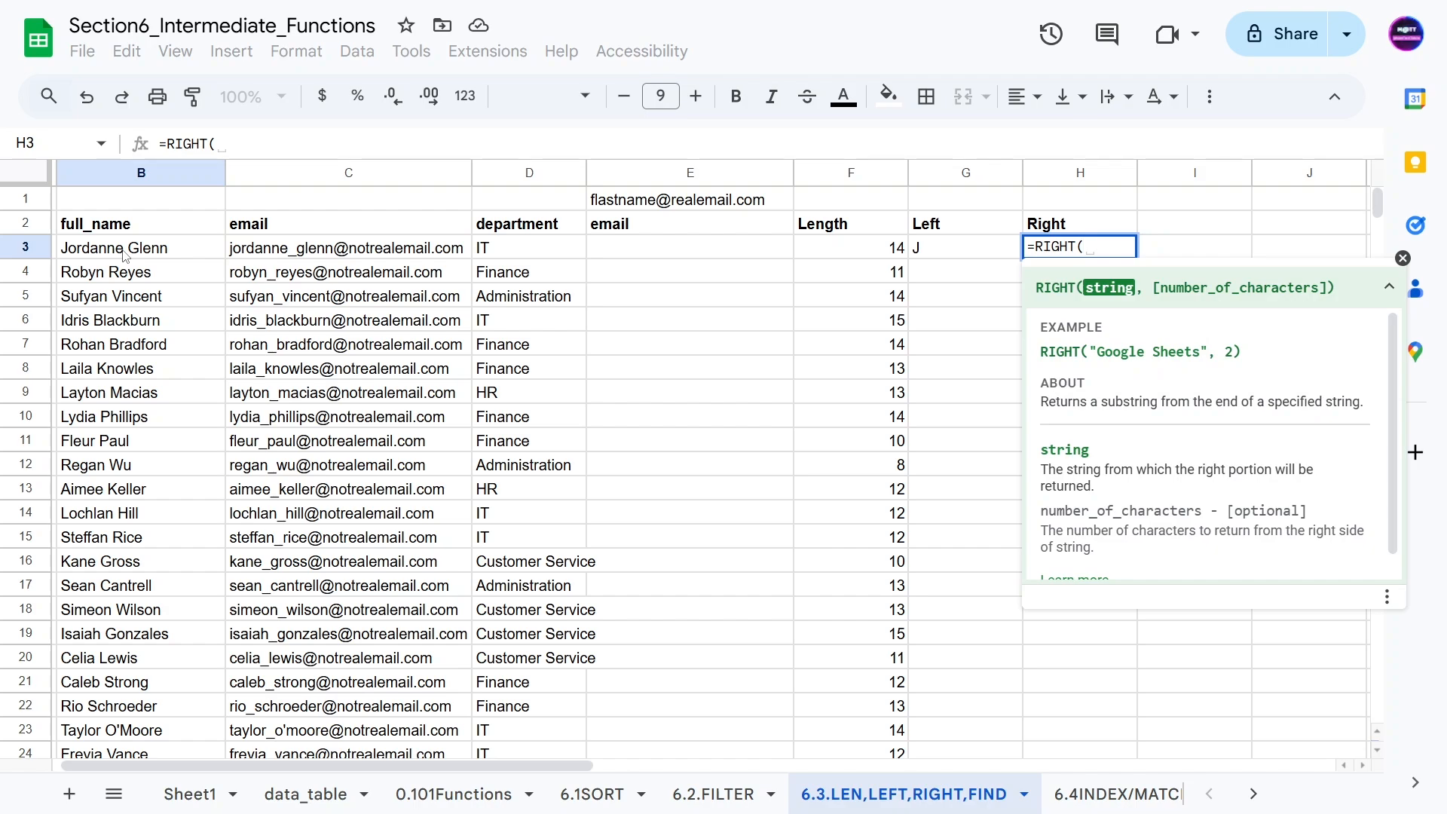
pyautogui.click(103, 270)
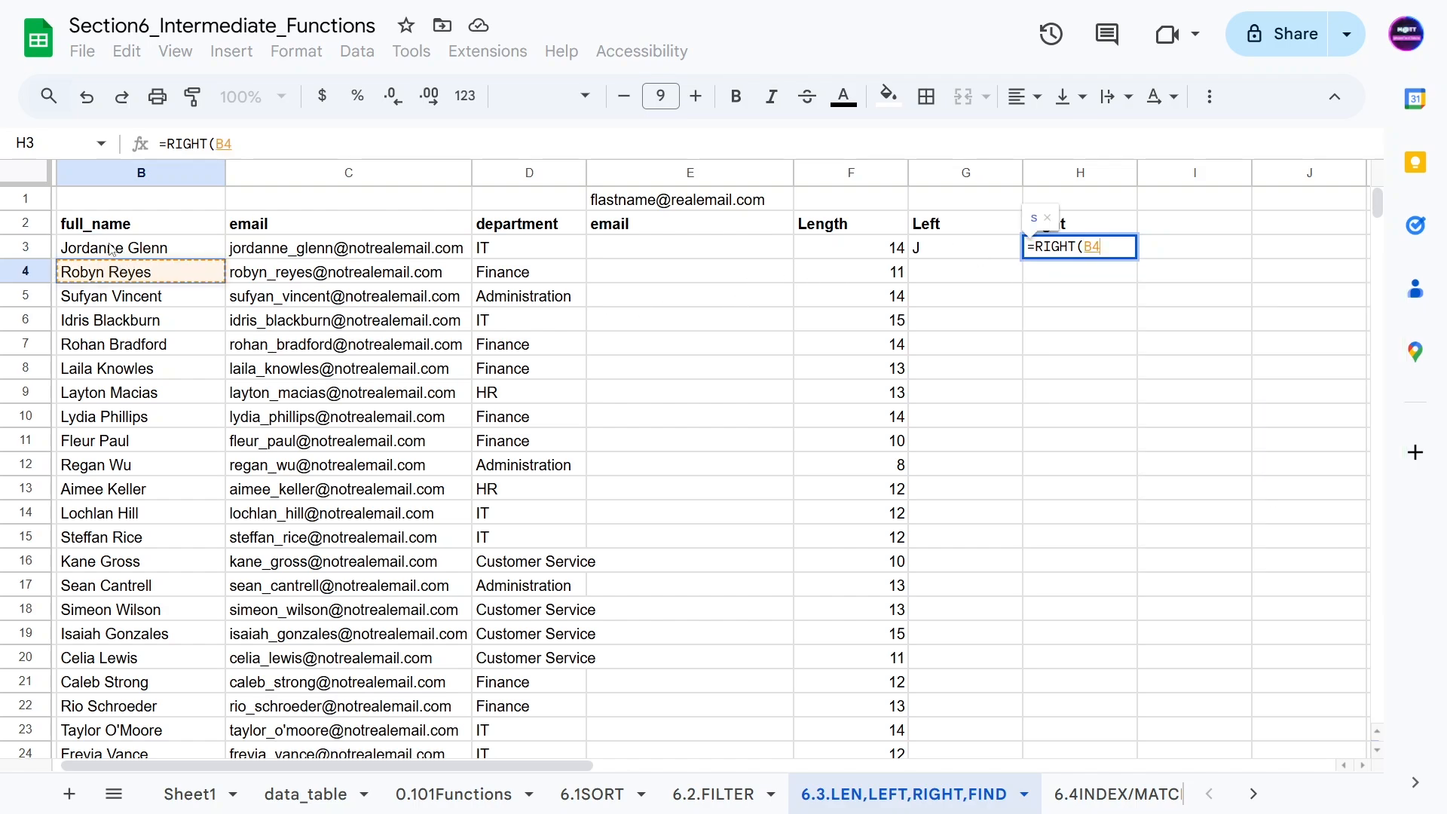
pyautogui.click(145, 249)
pyautogui.press('BackSpace')
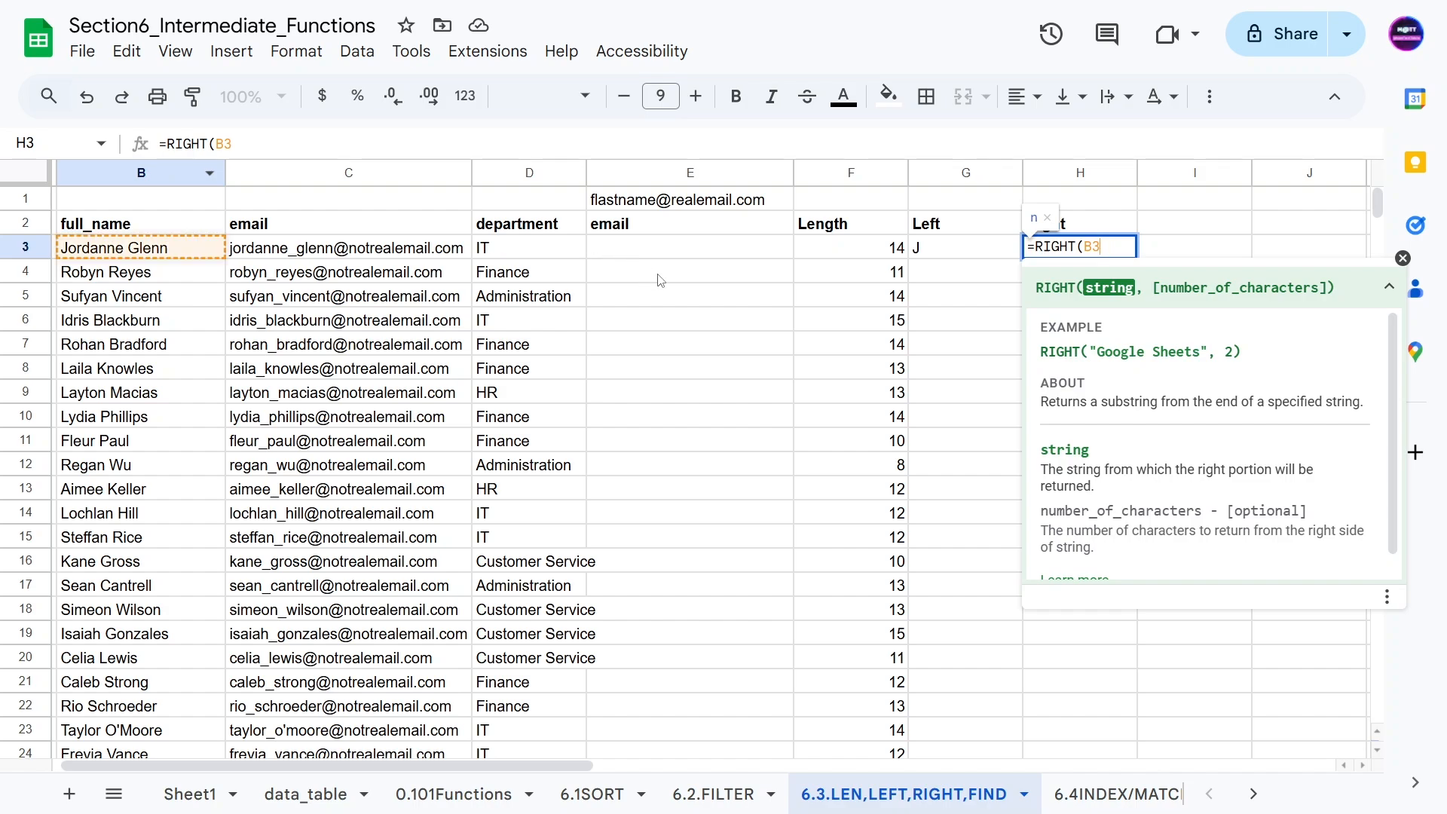
pyautogui.write(',')
pyautogui.write('6')
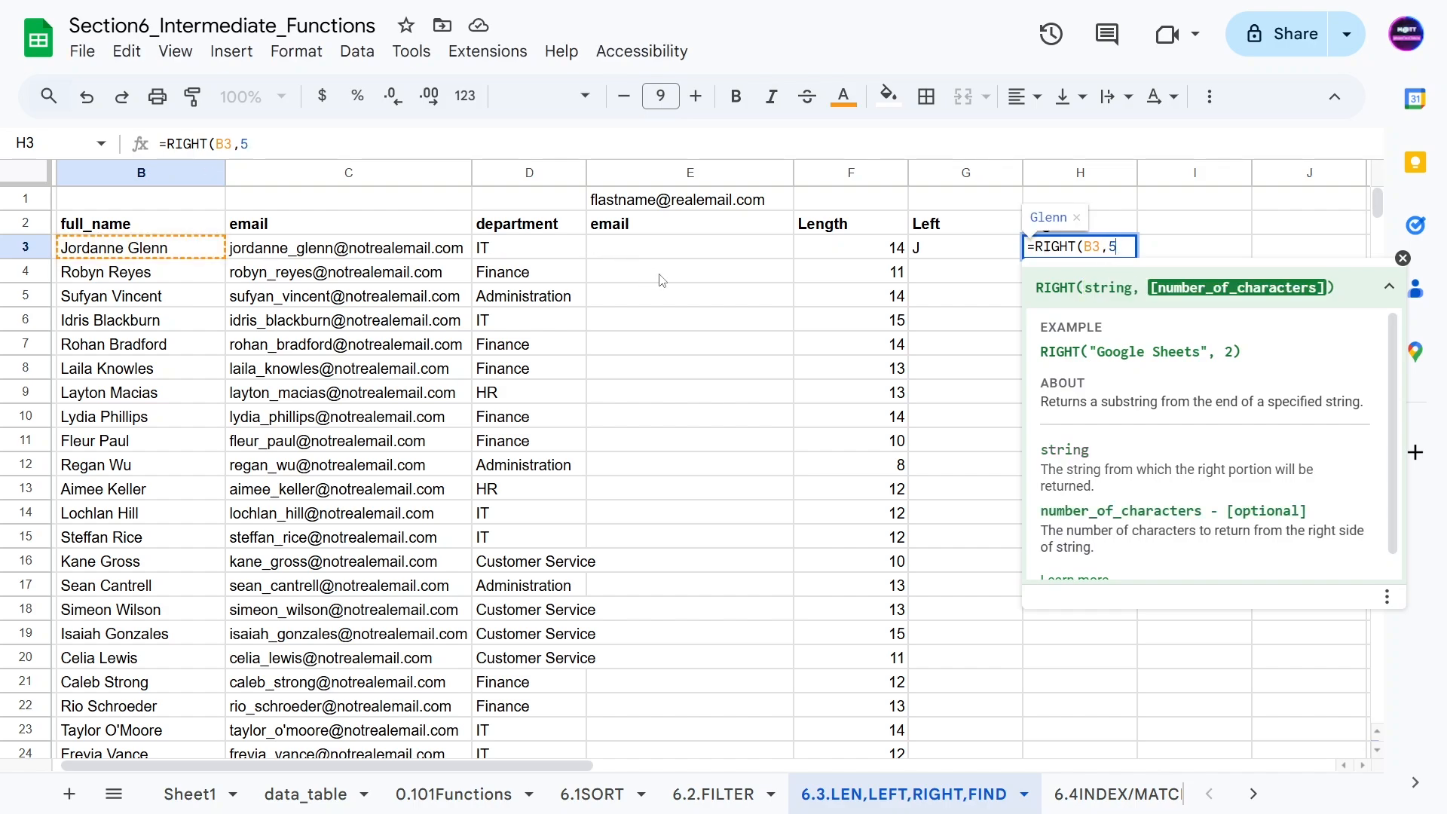
pyautogui.press('BackSpace')
pyautogui.write('4')
pyautogui.press('BackSpace')
pyautogui.write('1')
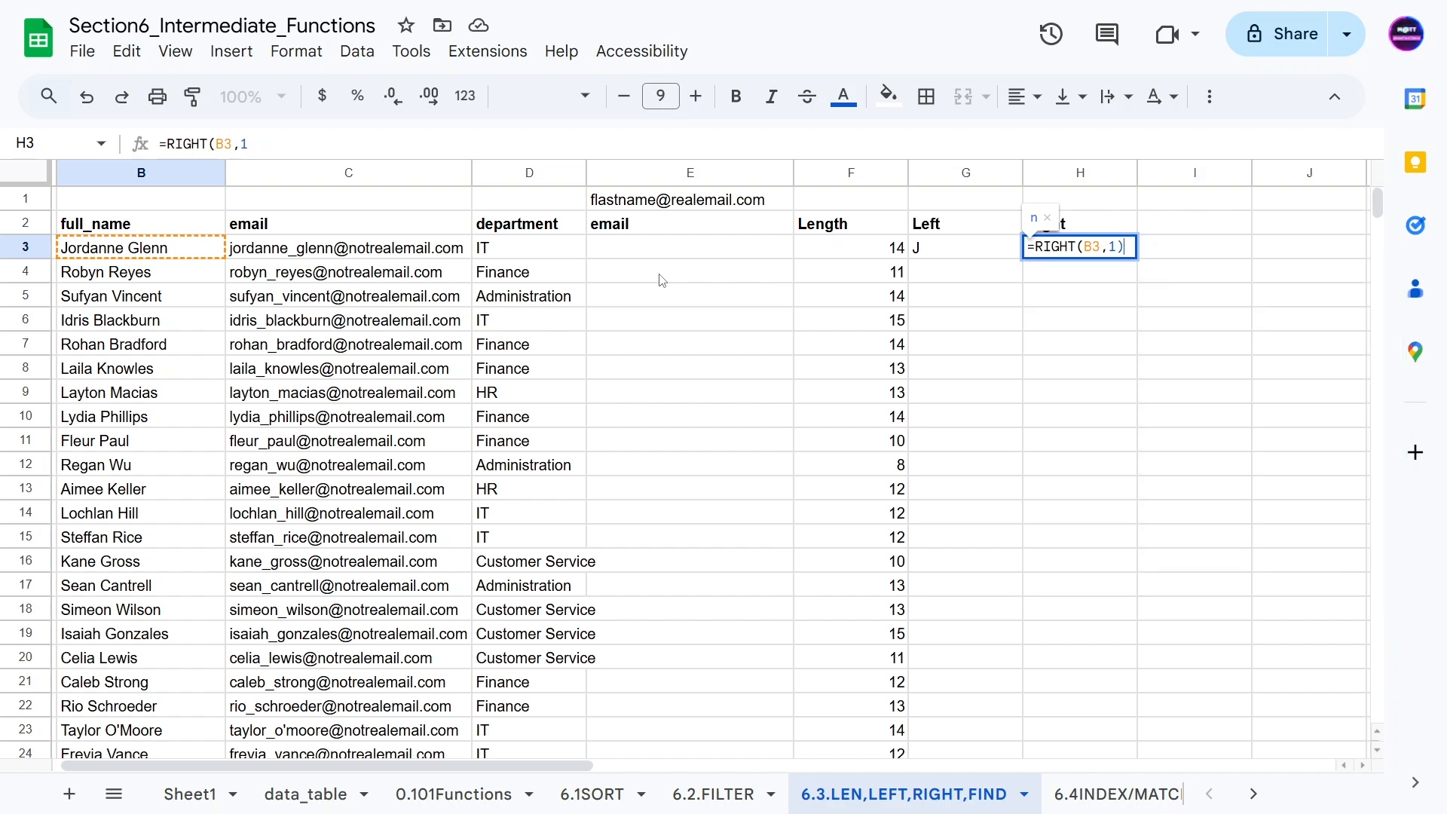
pyautogui.write(')')
pyautogui.press('Return')
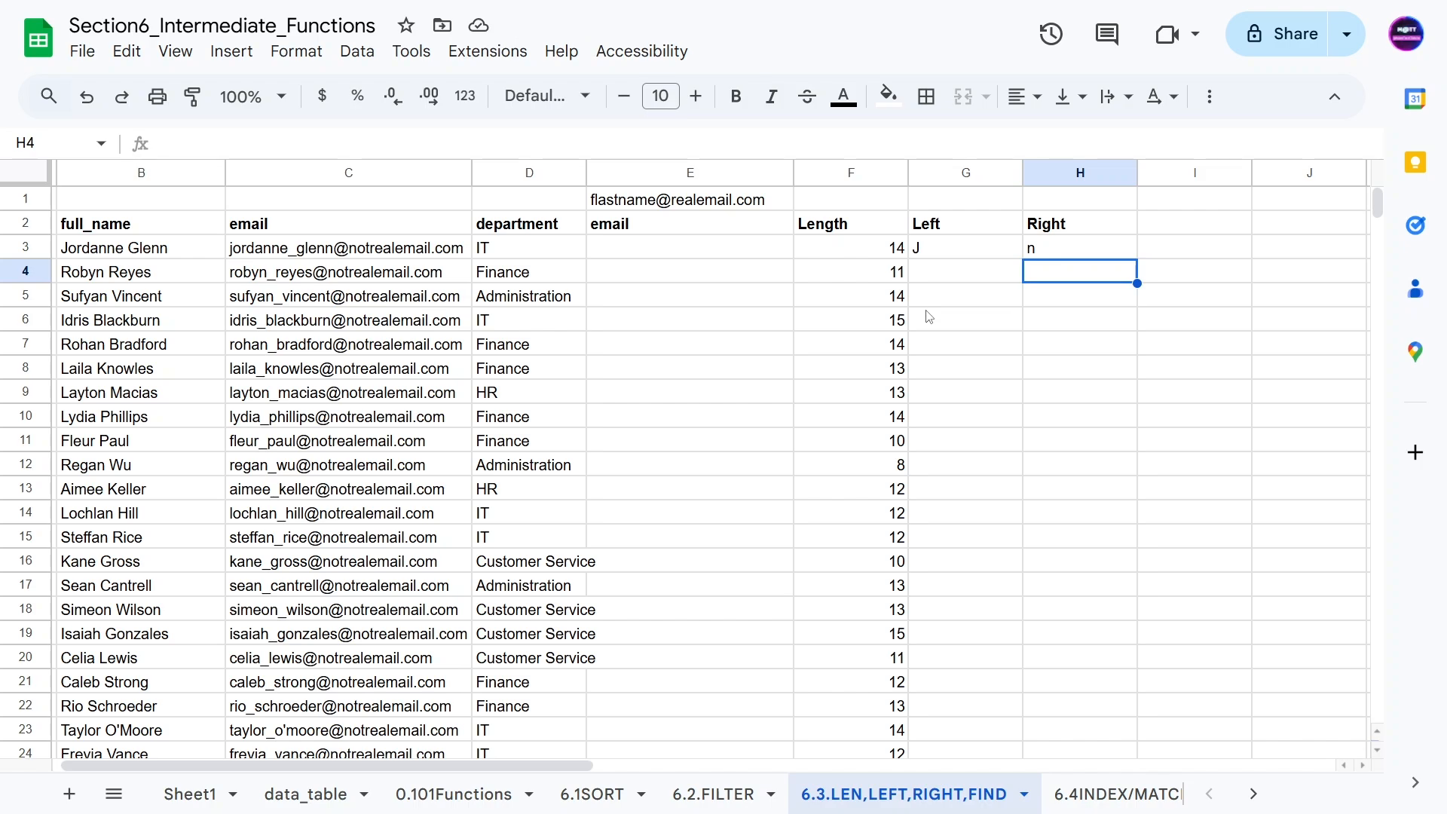
# - Add the header "FIND" in I2
pyautogui.click(1193, 227)
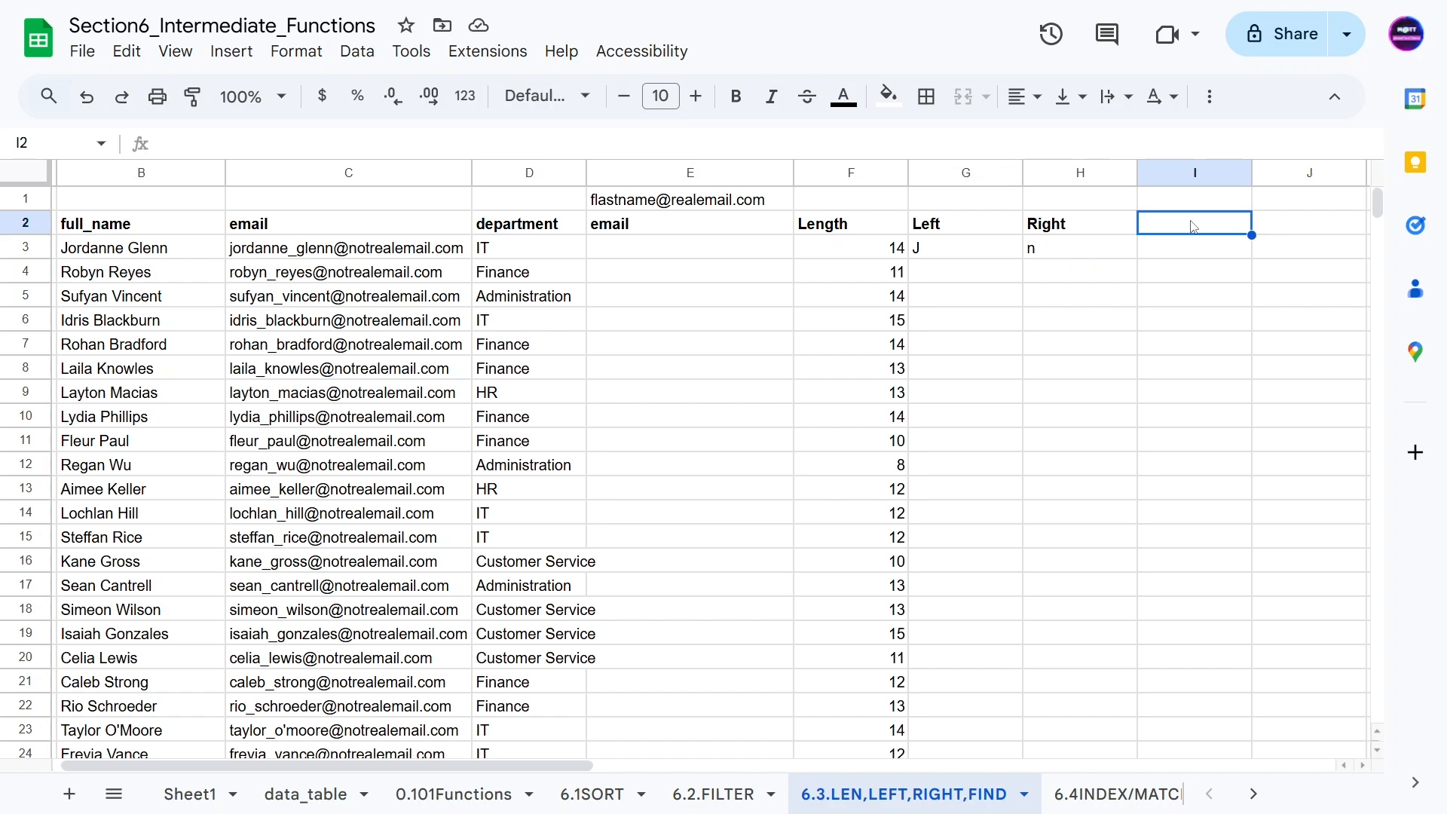
pyautogui.write('find')
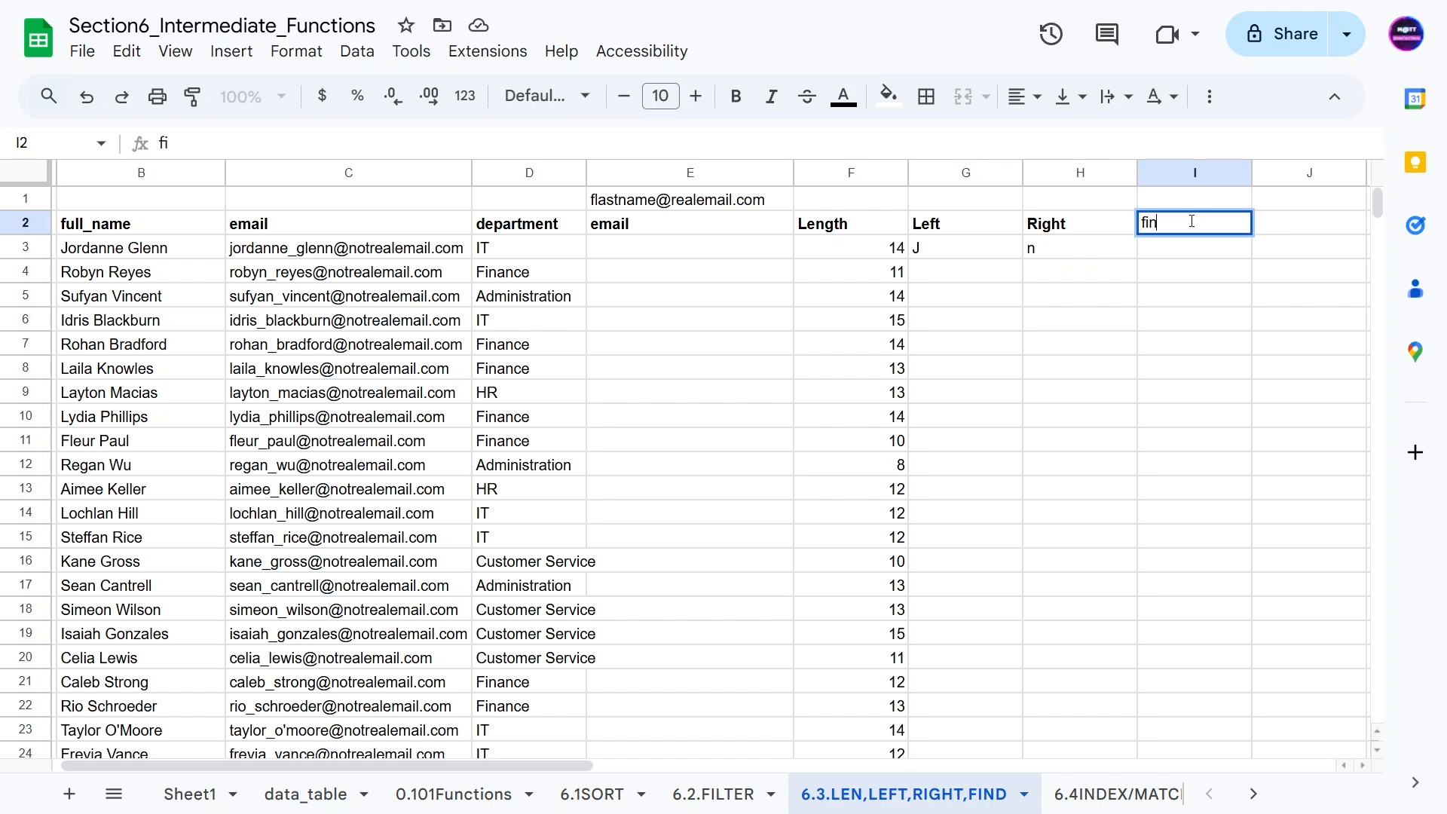
pyautogui.press('BackSpace')
pyautogui.press('BackSpace')
pyautogui.write('FIND')
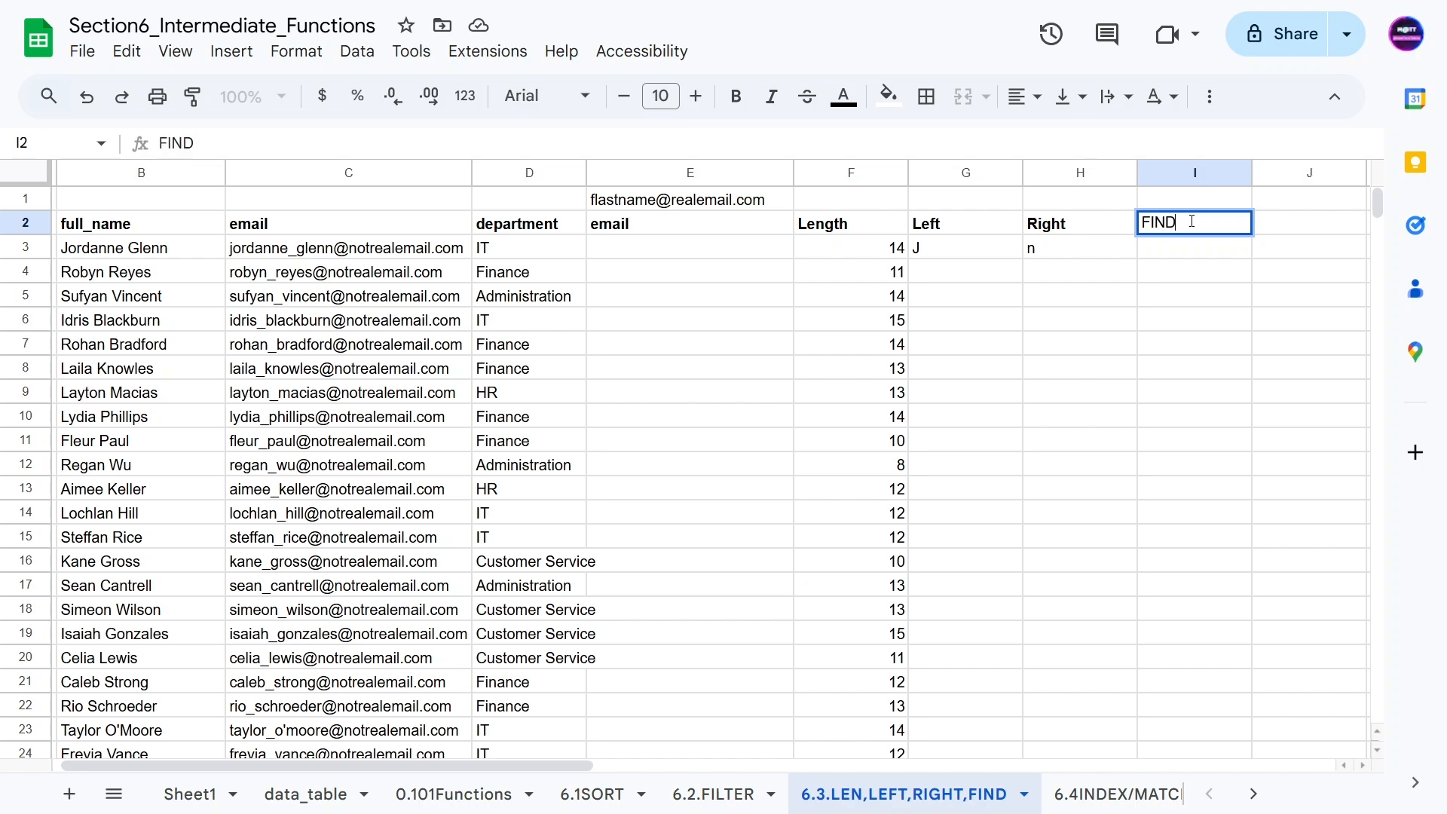
pyautogui.press('Return')
# - Locate the space in the full name in I3 with =FIND(" ",B3)
pyautogui.write('=fin')
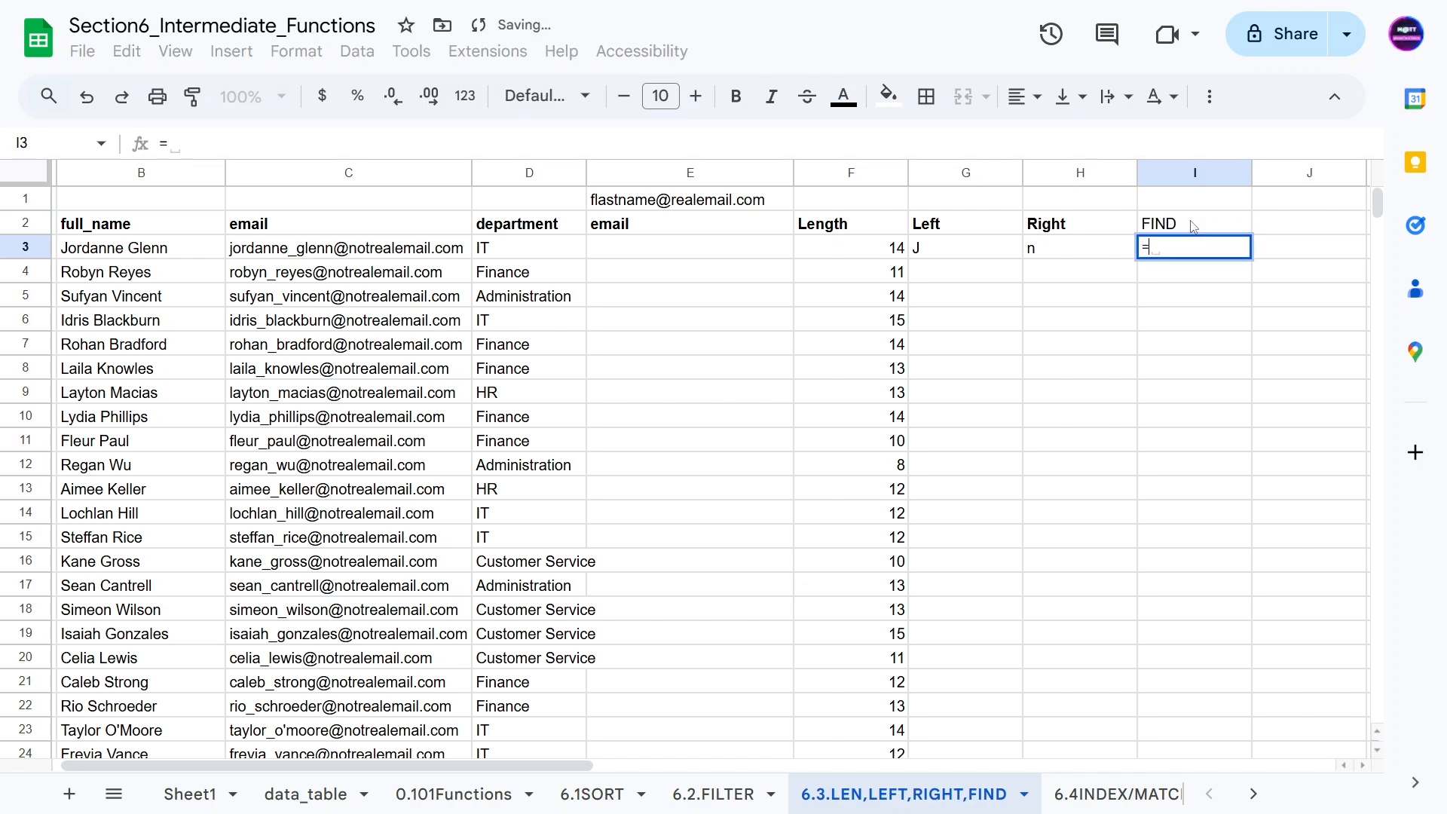
pyautogui.press('Tab')
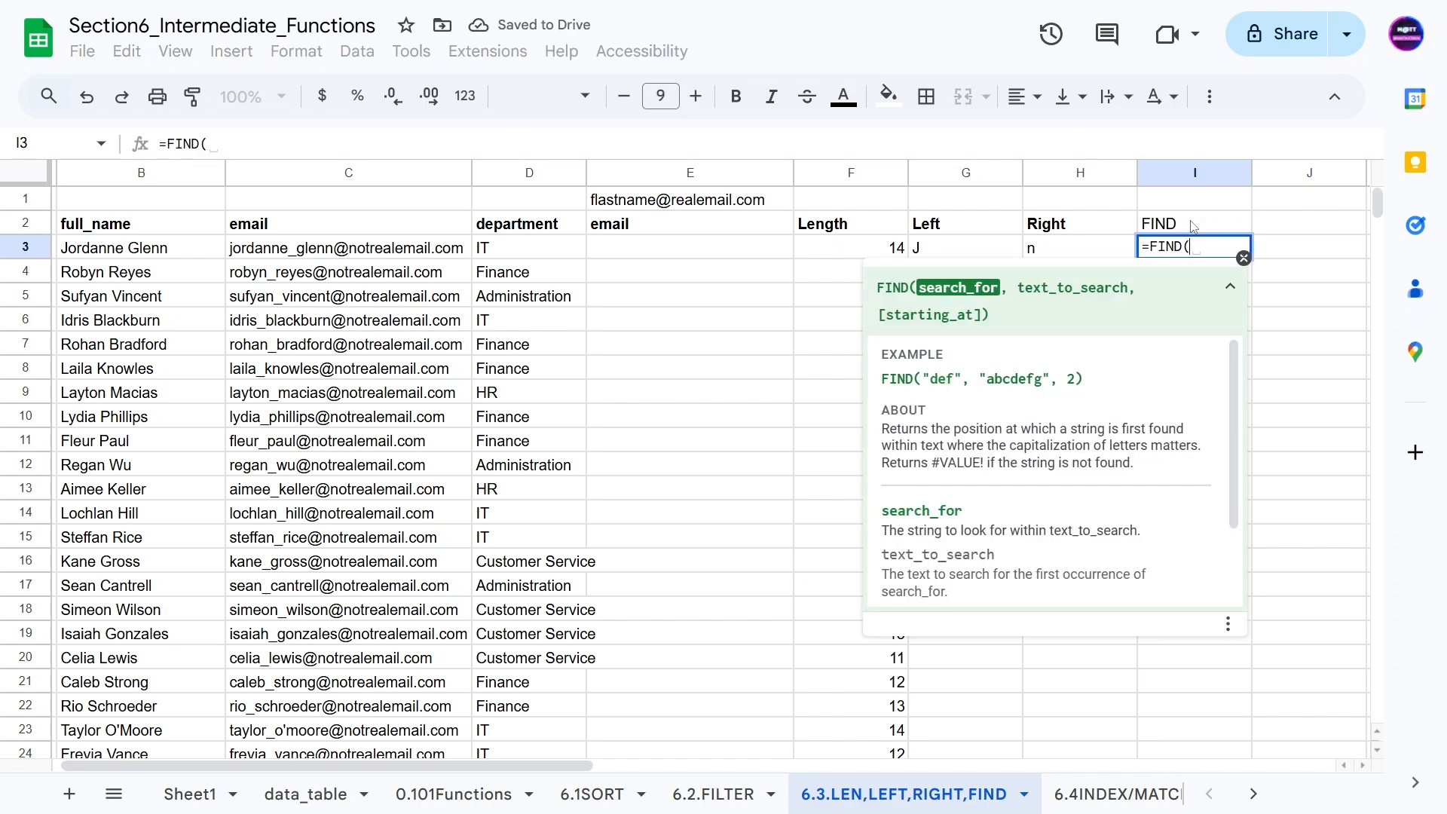
pyautogui.write('"')
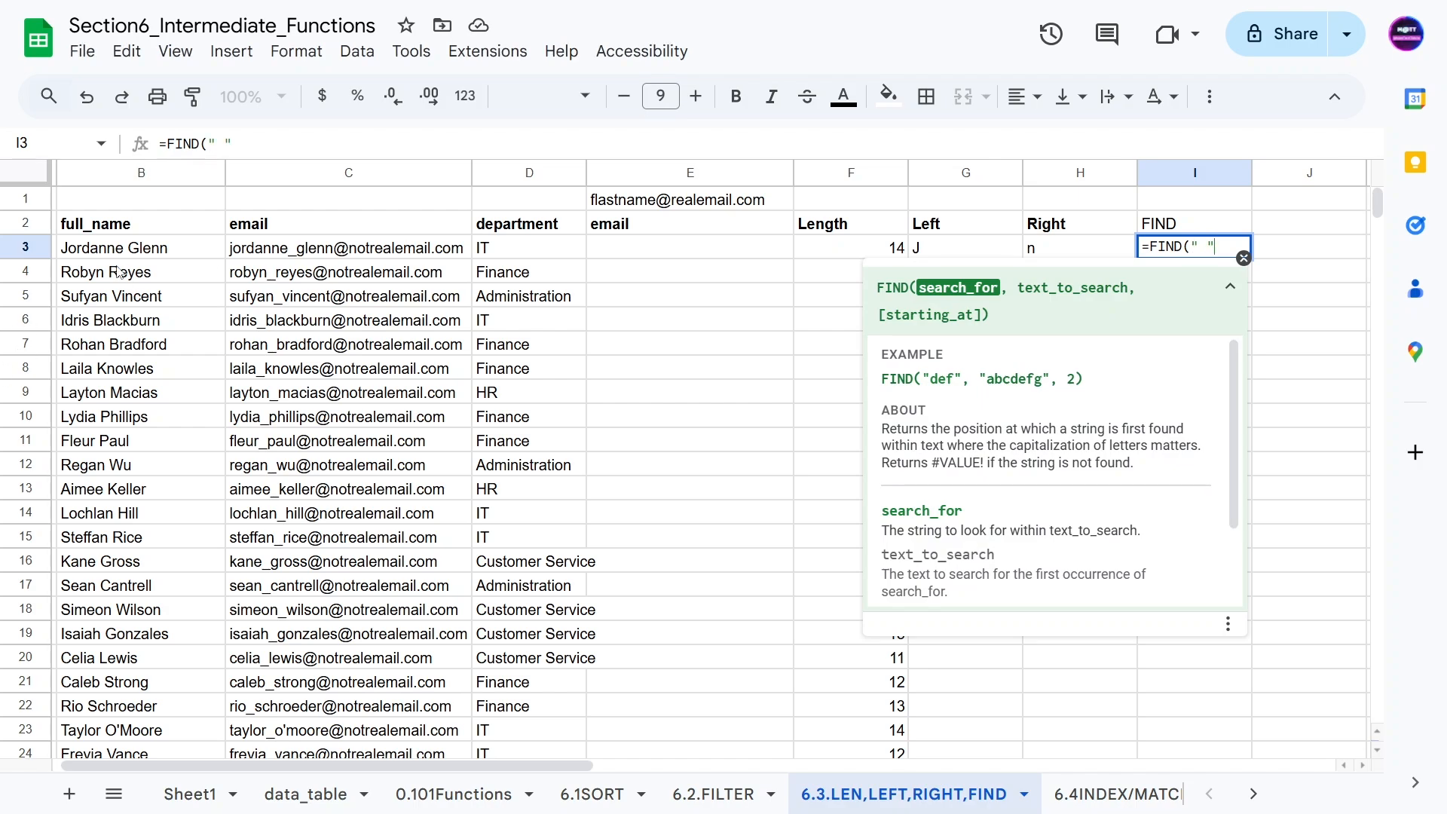
pyautogui.write(' ",')
pyautogui.click(119, 249)
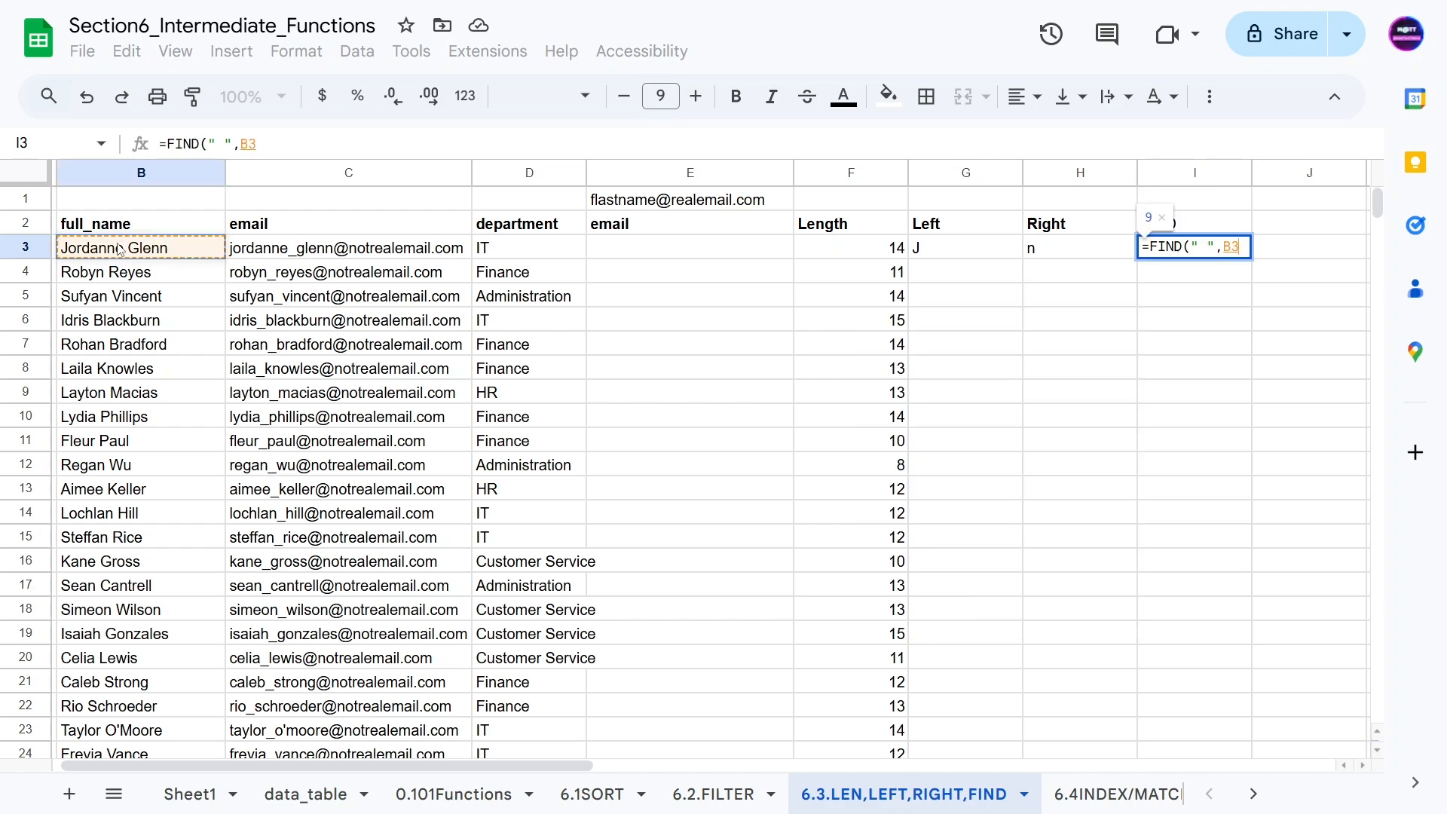
pyautogui.write(')')
pyautogui.press('Return')
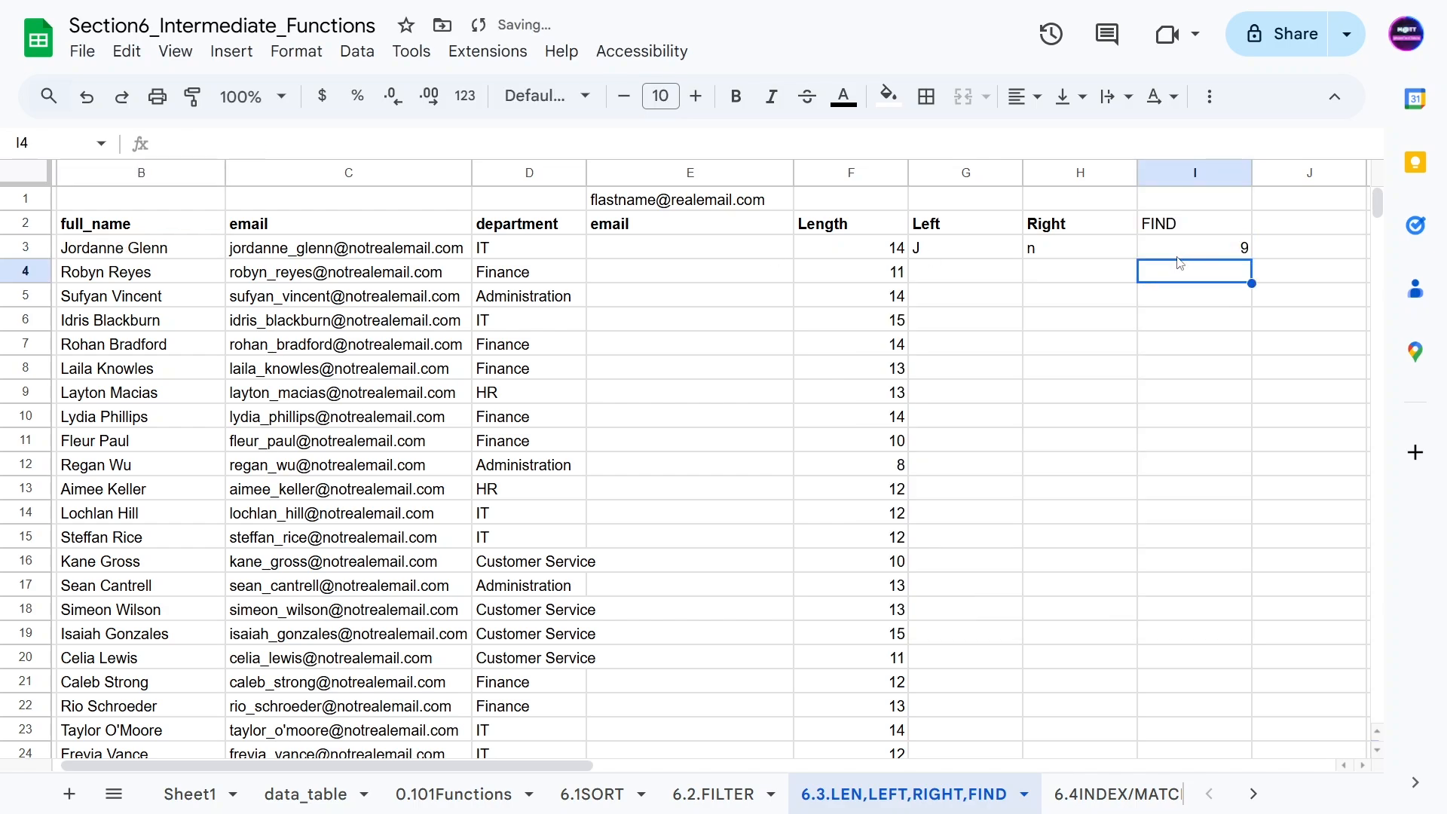
pyautogui.click(1178, 256)
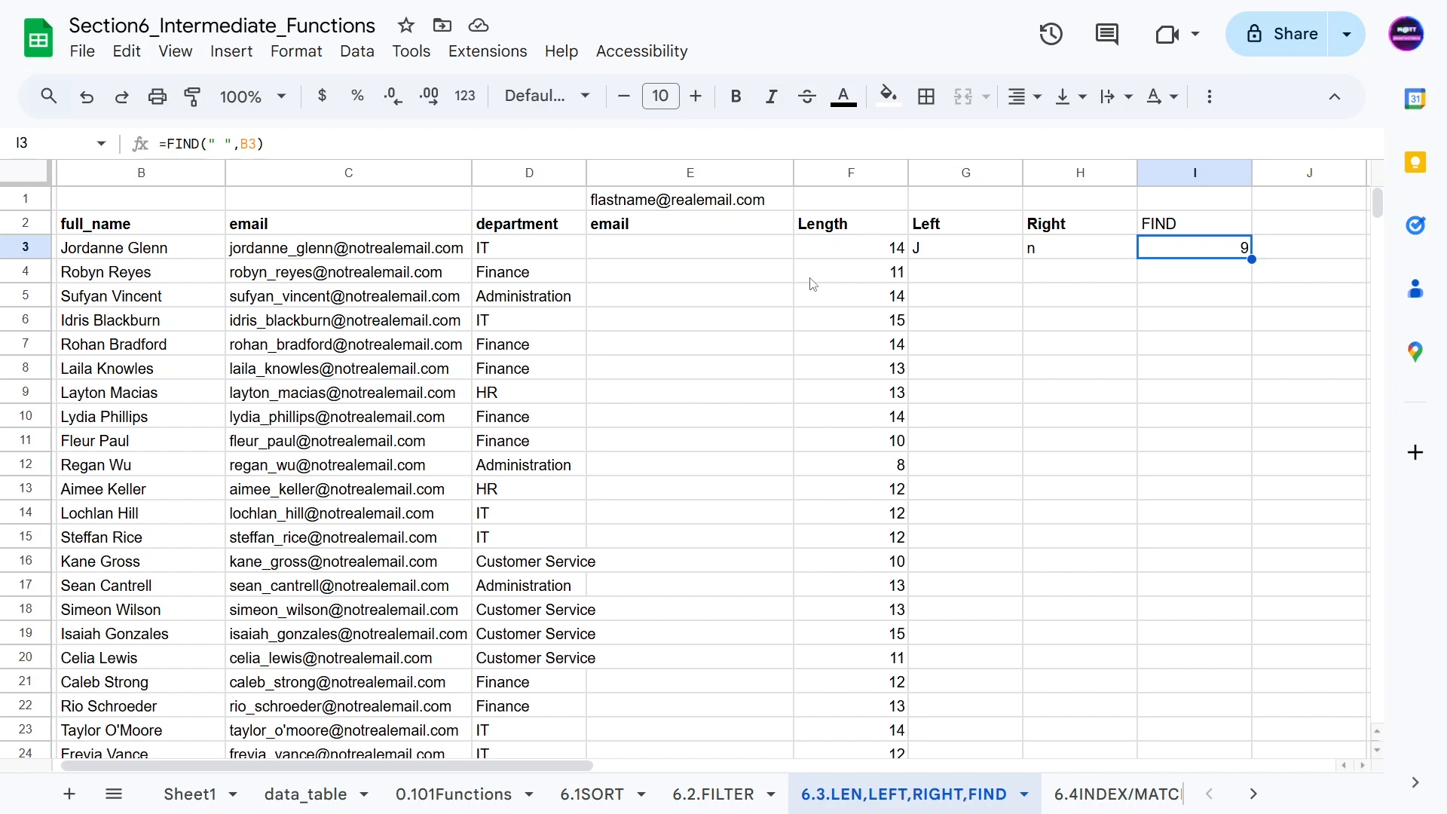
# - Start the email column by extracting the first initial of the full name in E3 with =LEFT(B3,1)
pyautogui.click(610, 253)
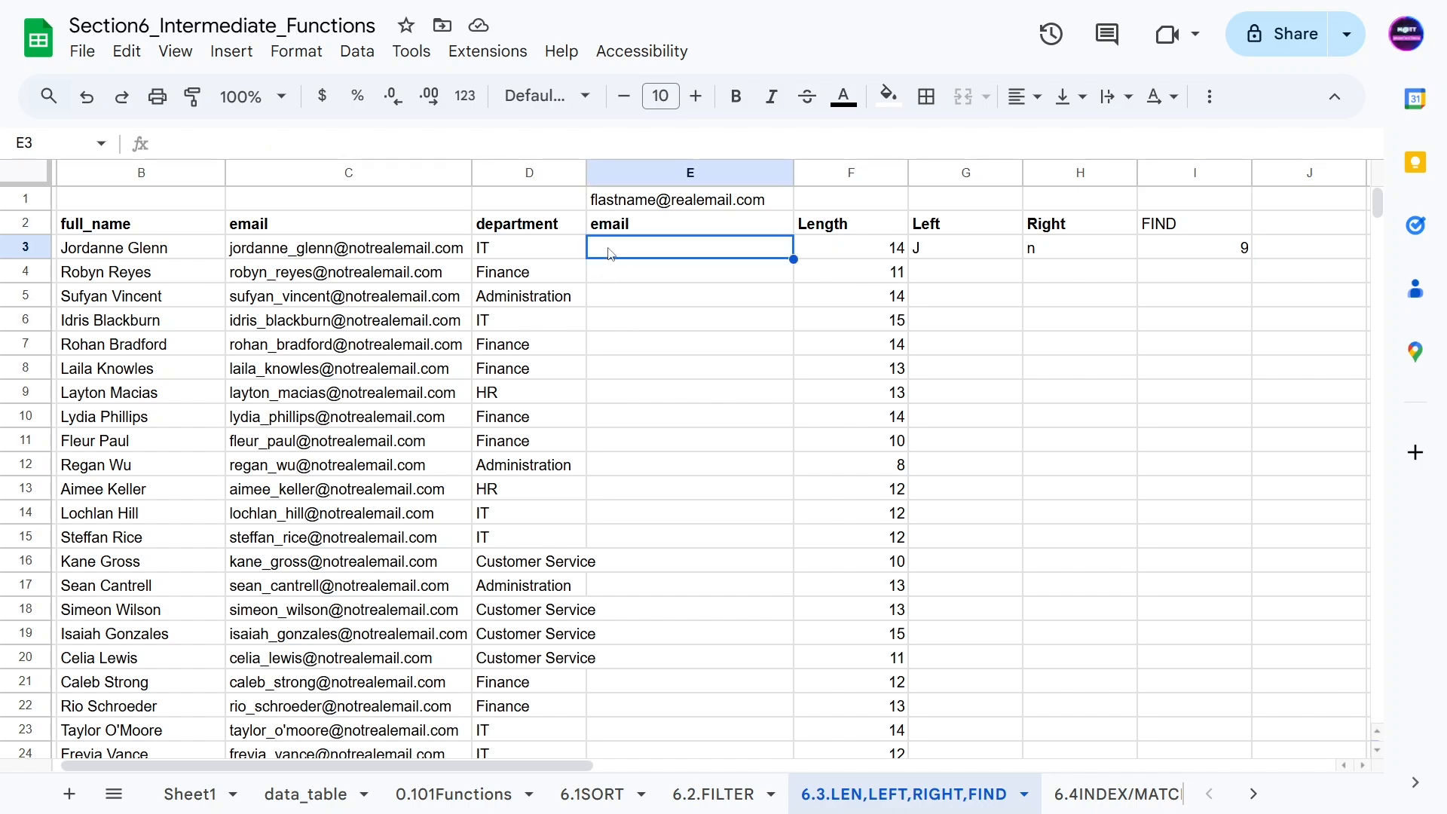
pyautogui.write('=')
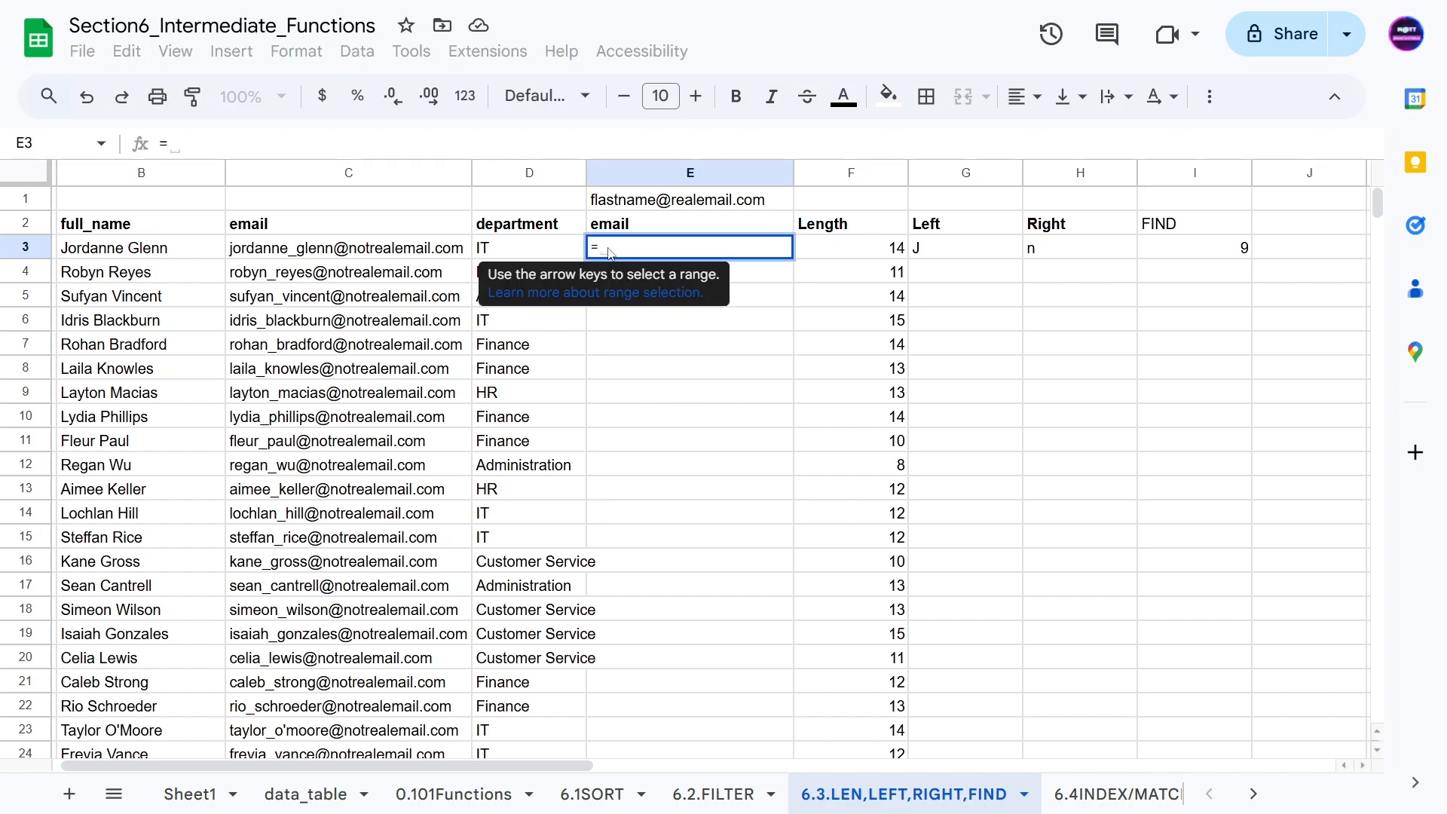
pyautogui.write('LEFT(')
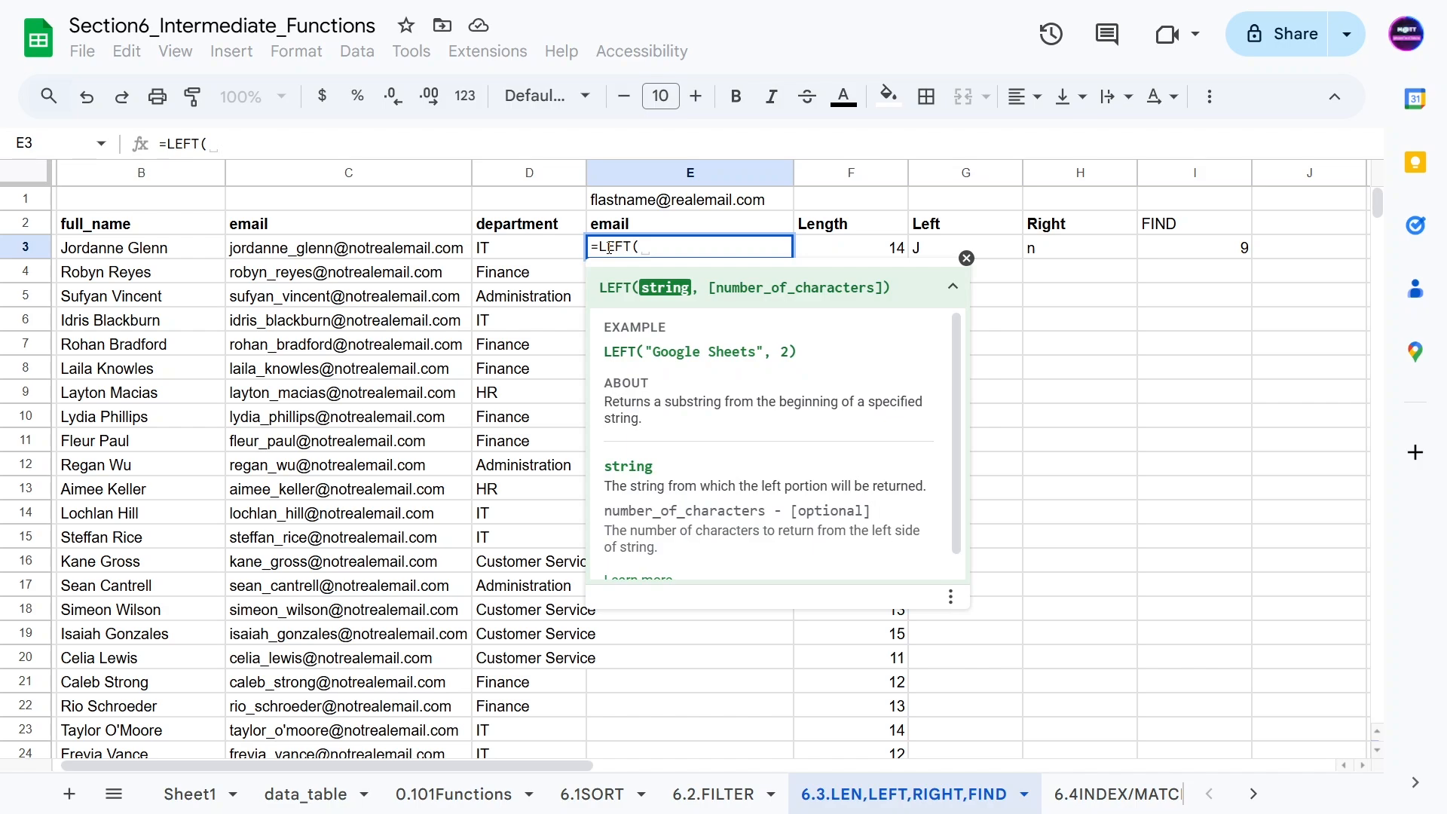
pyautogui.click(87, 250)
pyautogui.write(',')
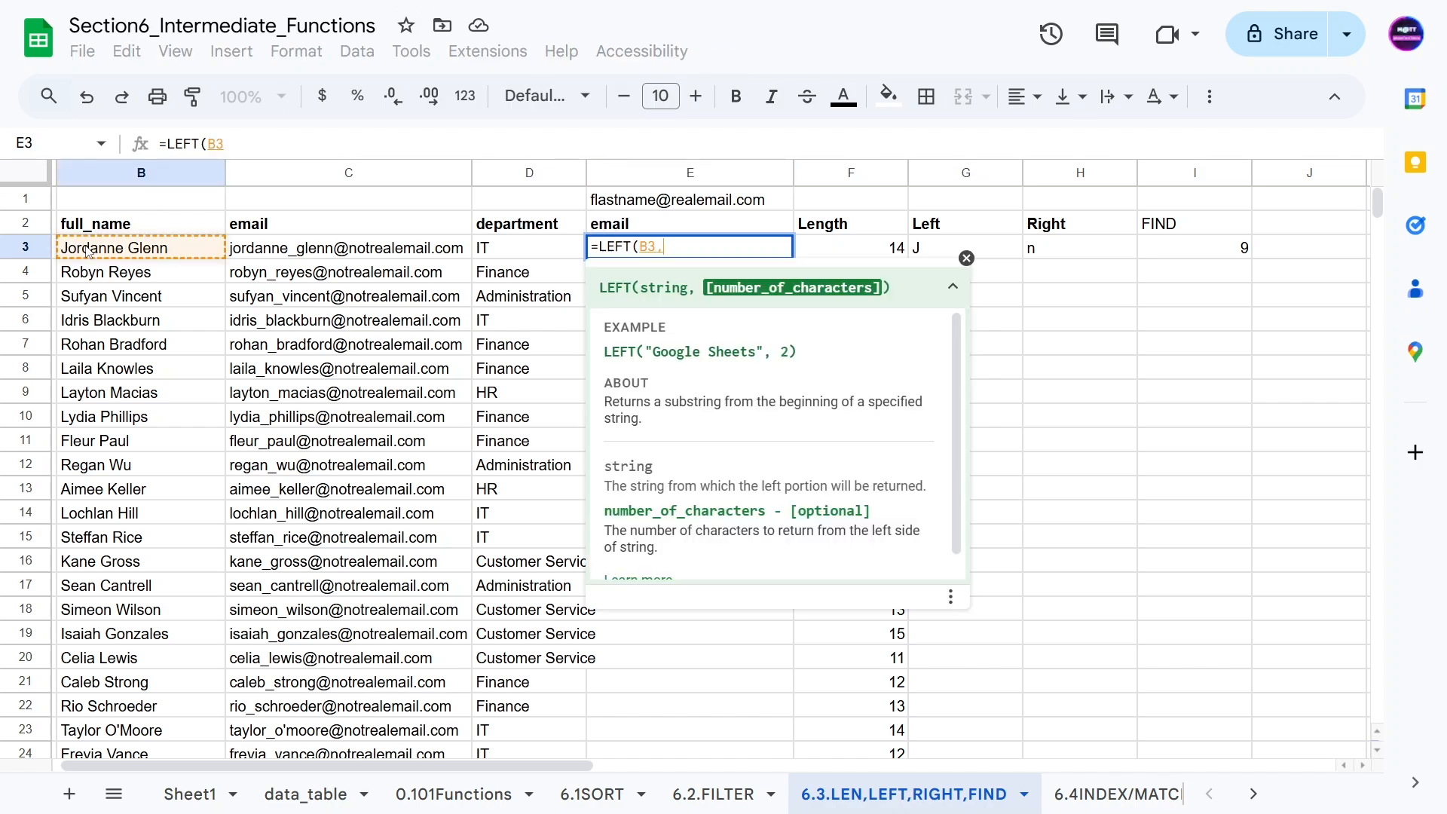
pyautogui.write('1)')
pyautogui.press('Return')
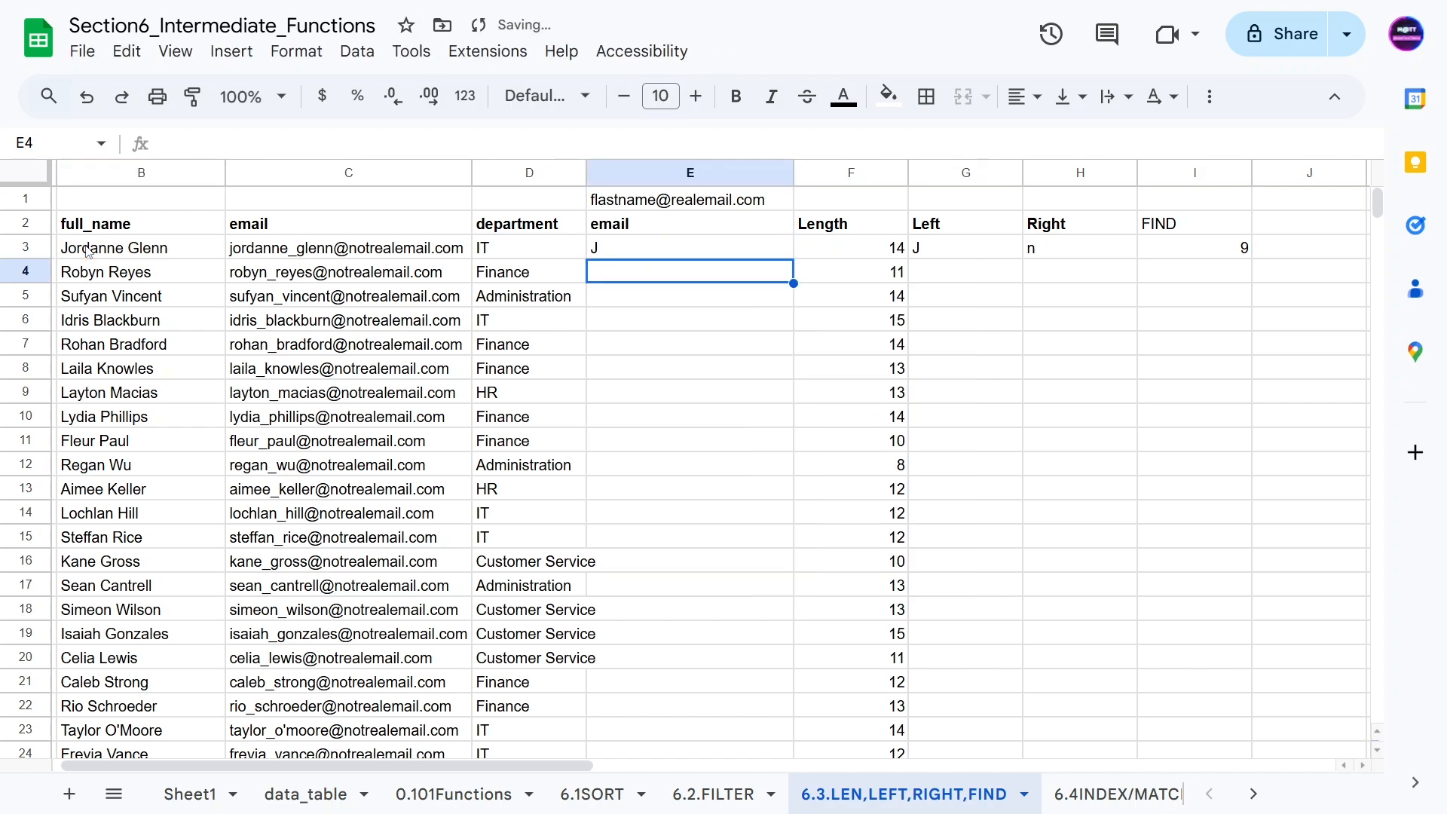
pyautogui.click(625, 256)
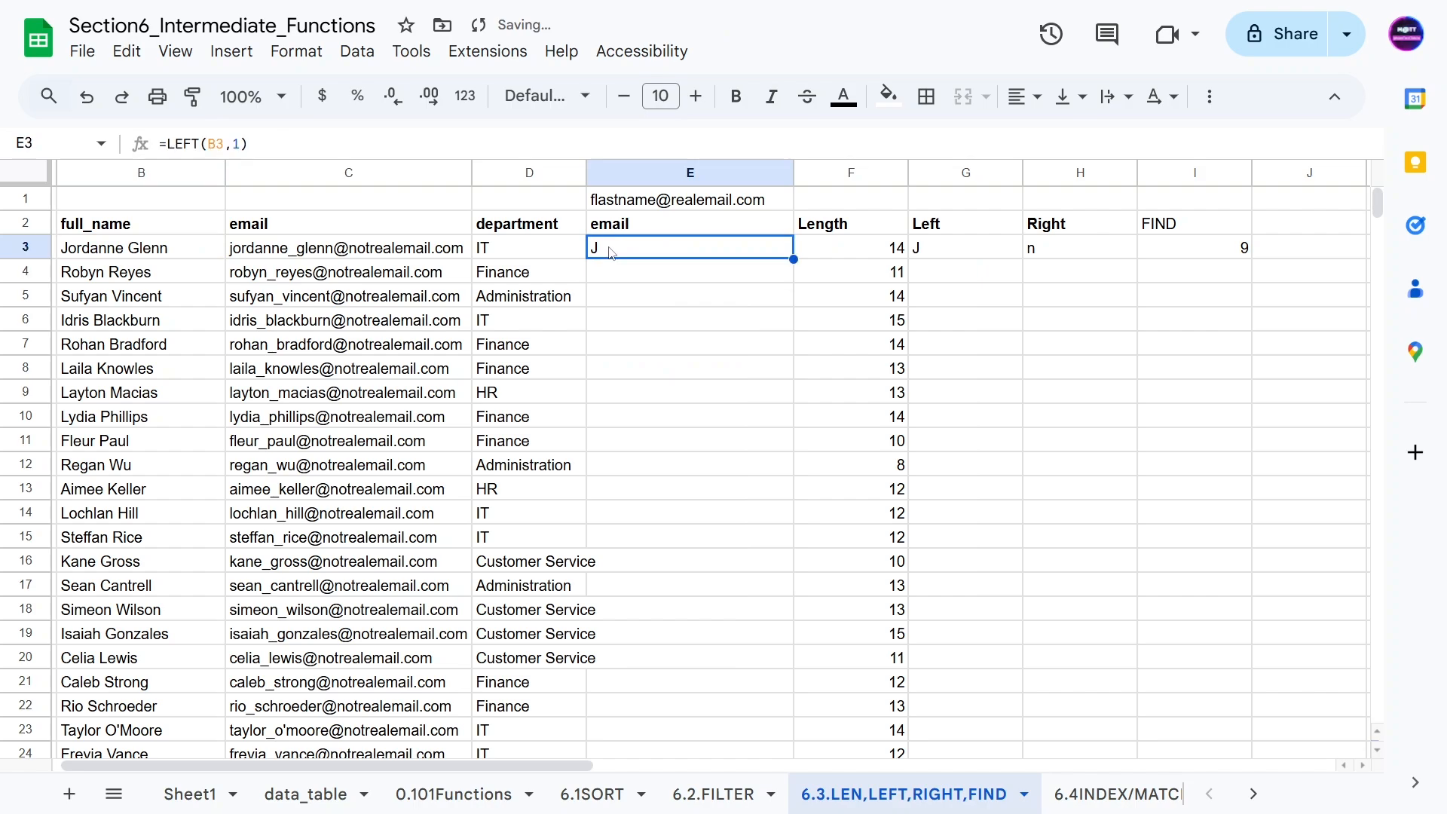
# - Add the header "lastname" in J2
pyautogui.click(1294, 226)
pyautogui.write('lastname')
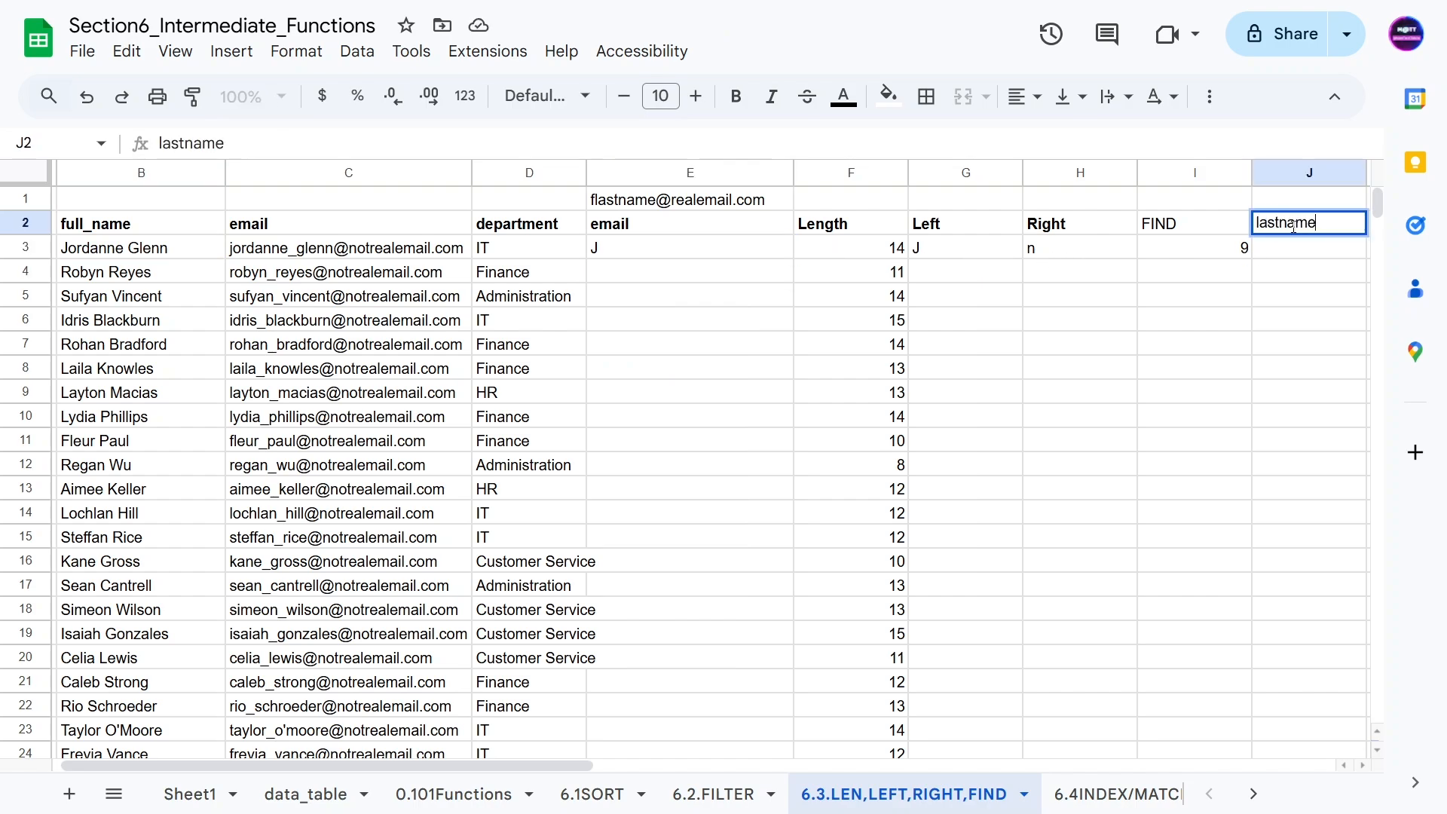
pyautogui.press('Return')
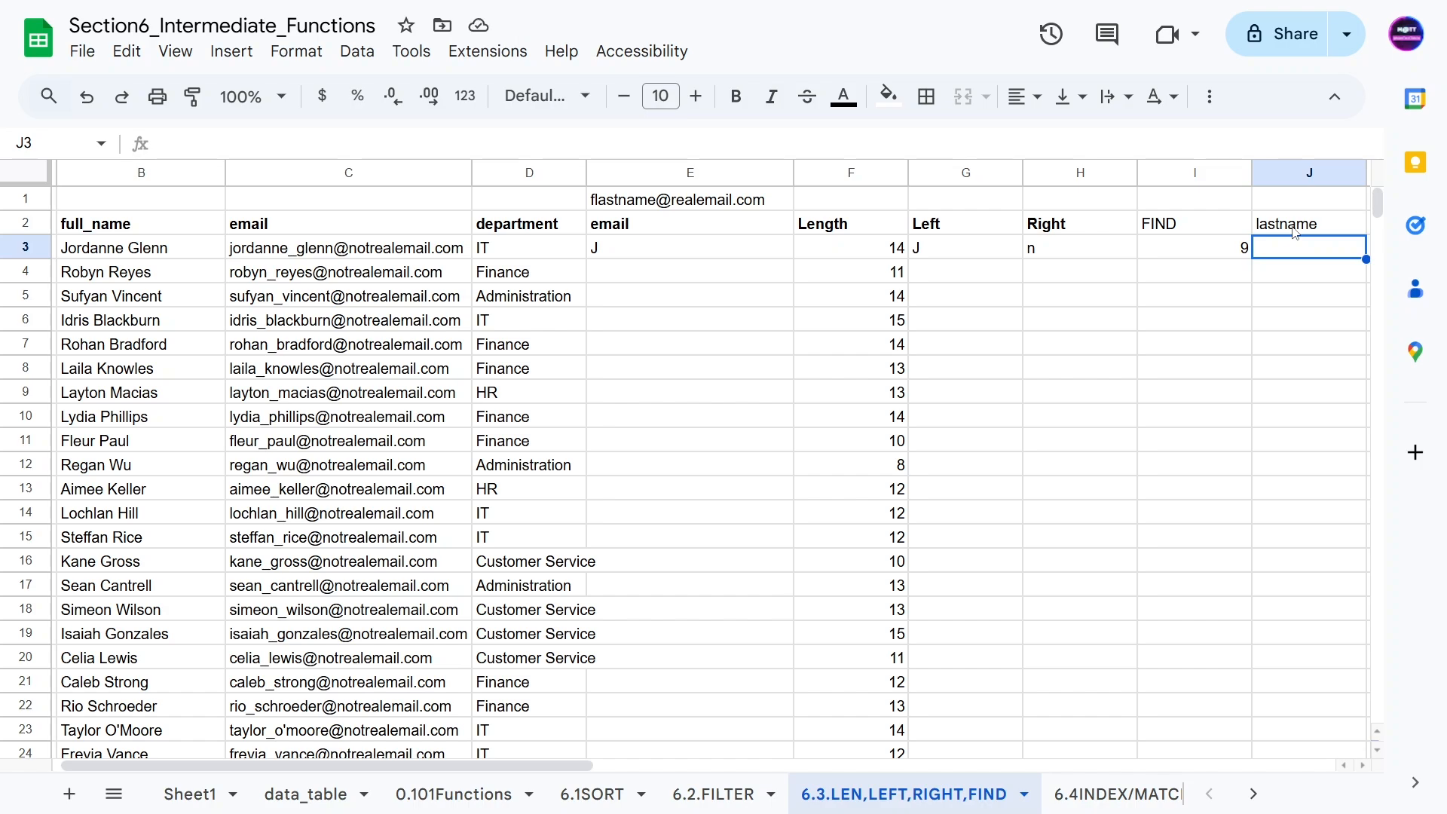
# - Build the last-name length calculation =LEN(B3)-FIND(" ",B3) in J3
pyautogui.write('=')
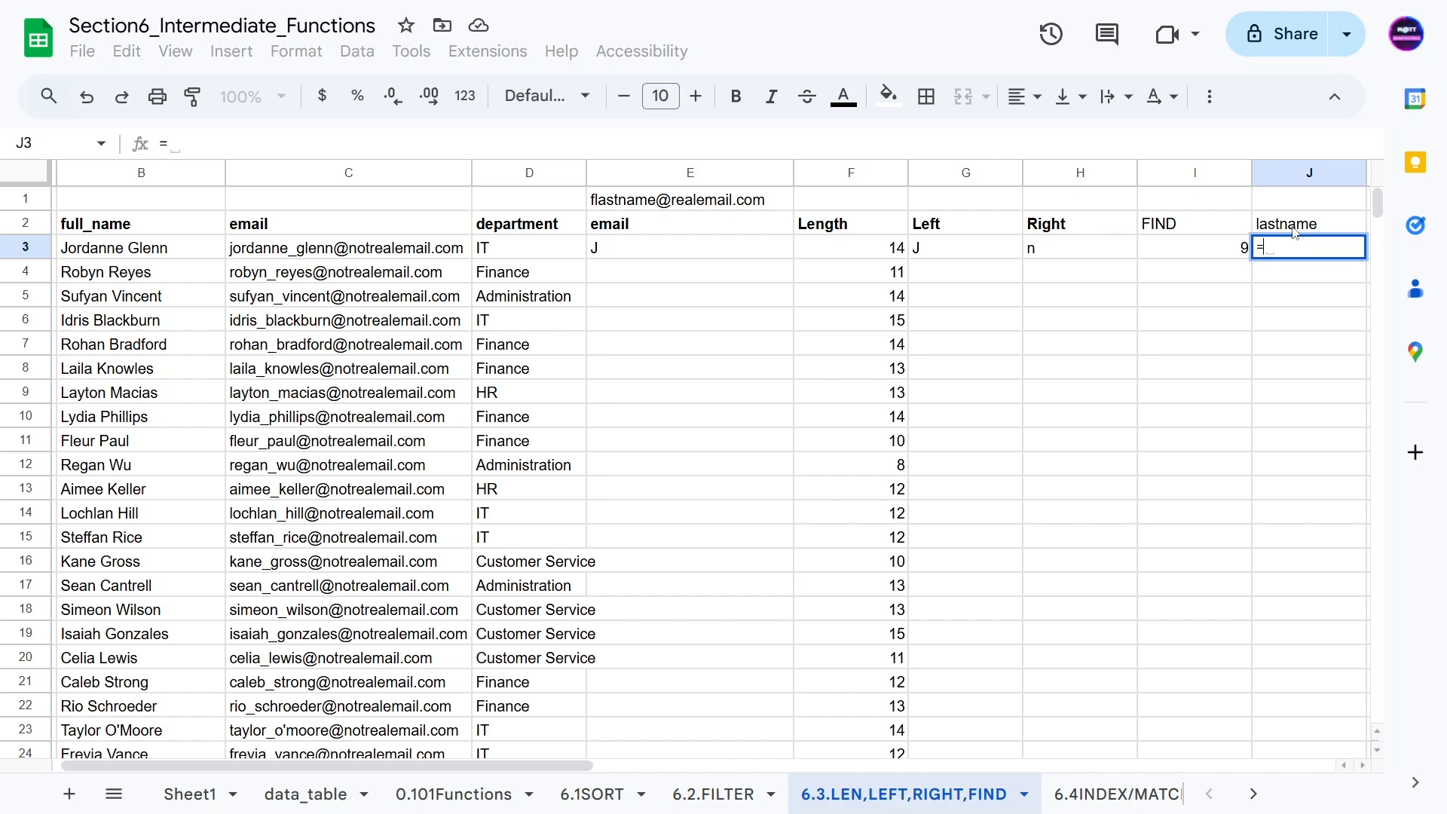
pyautogui.write('LEN(')
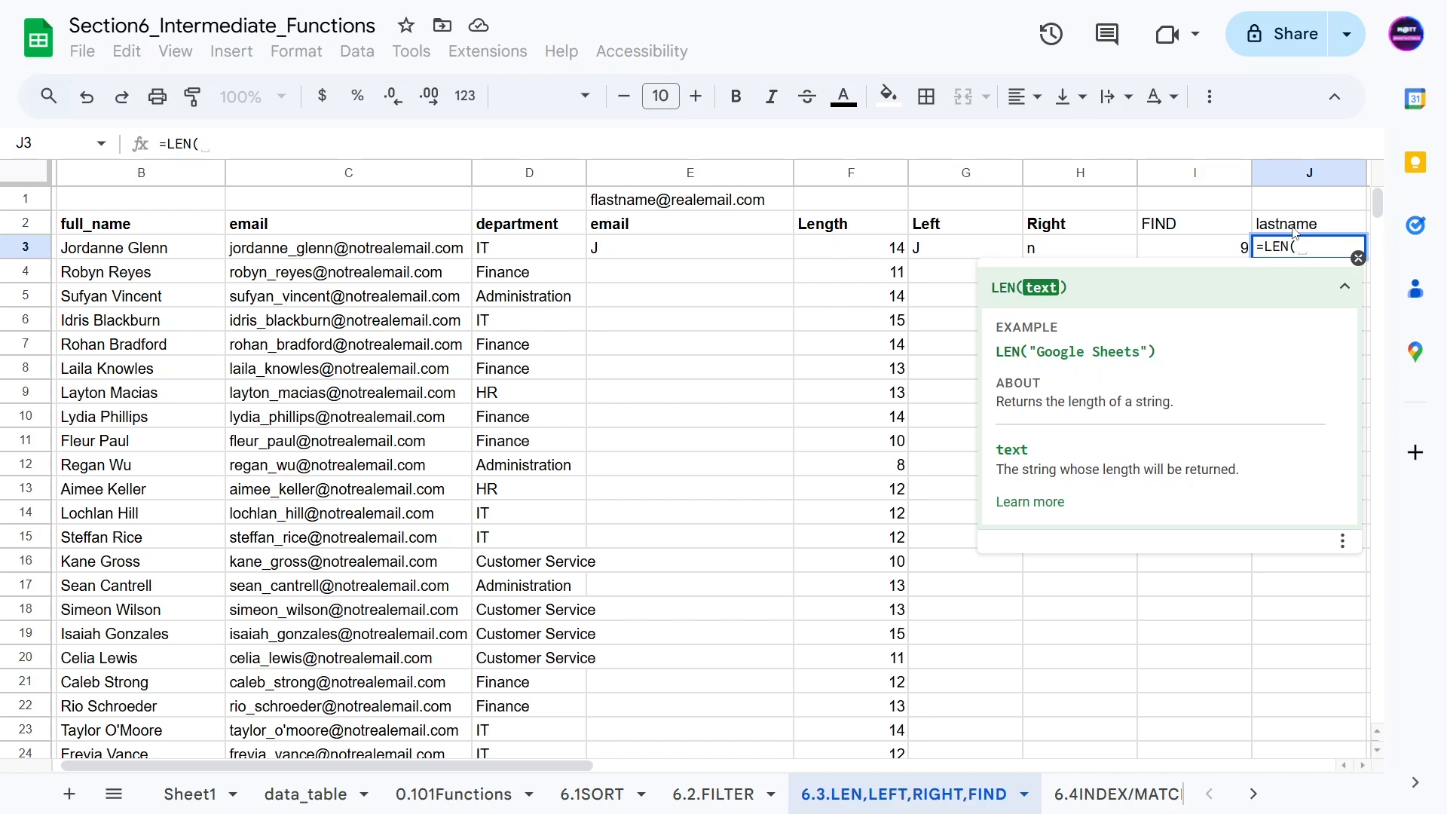
pyautogui.click(113, 254)
pyautogui.write(')')
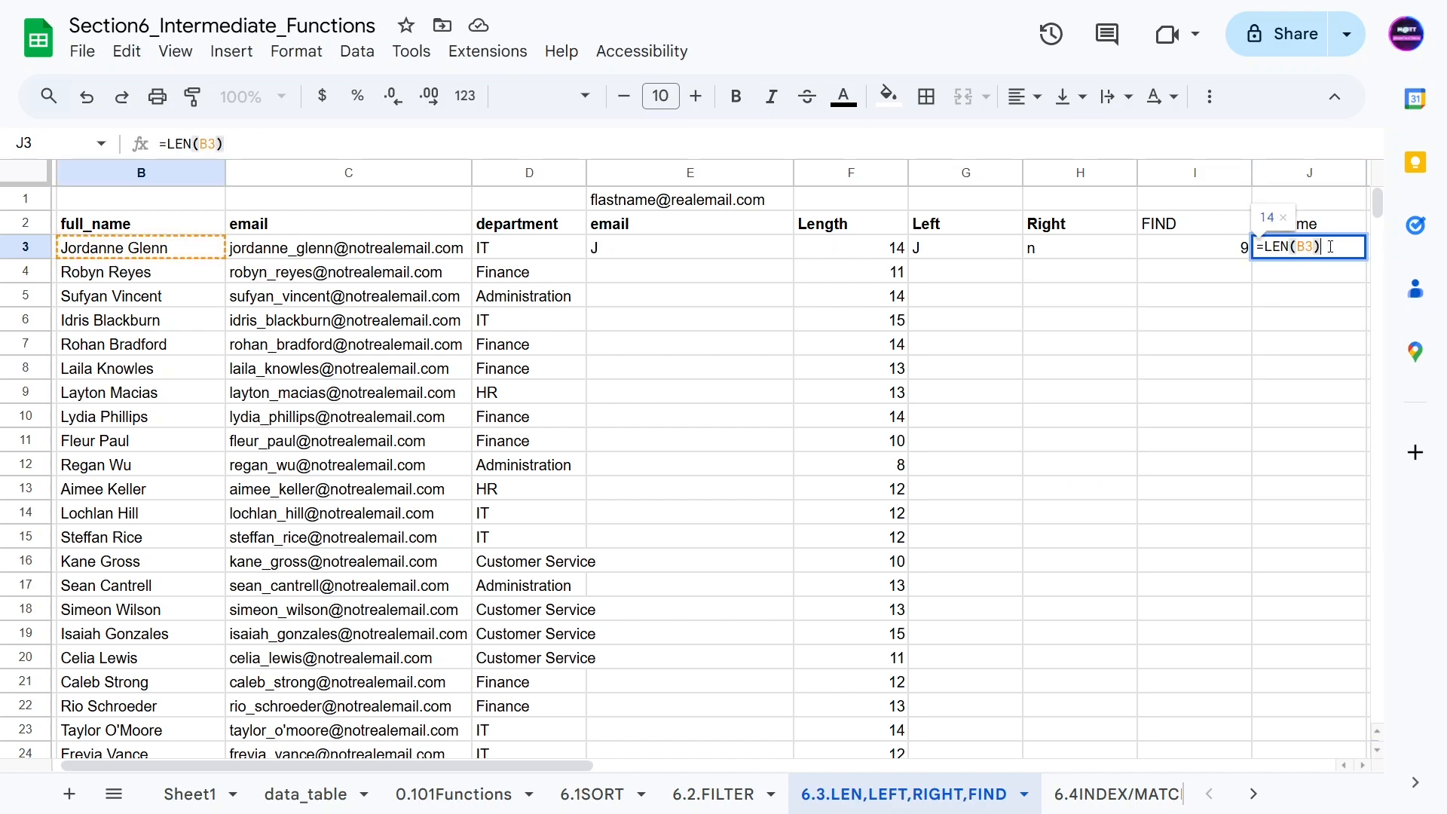
pyautogui.write('-FIND(')
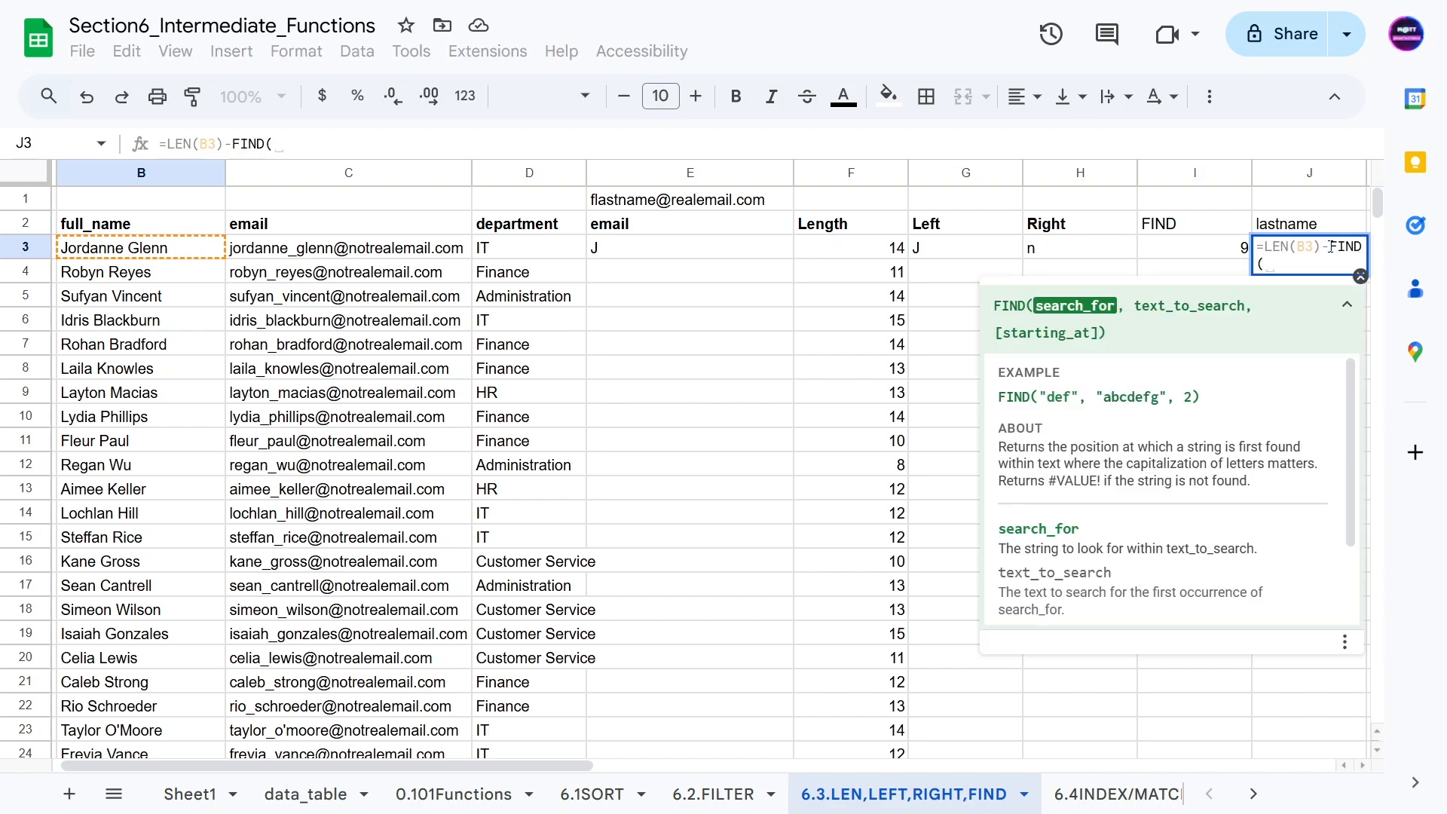
pyautogui.write('" ",')
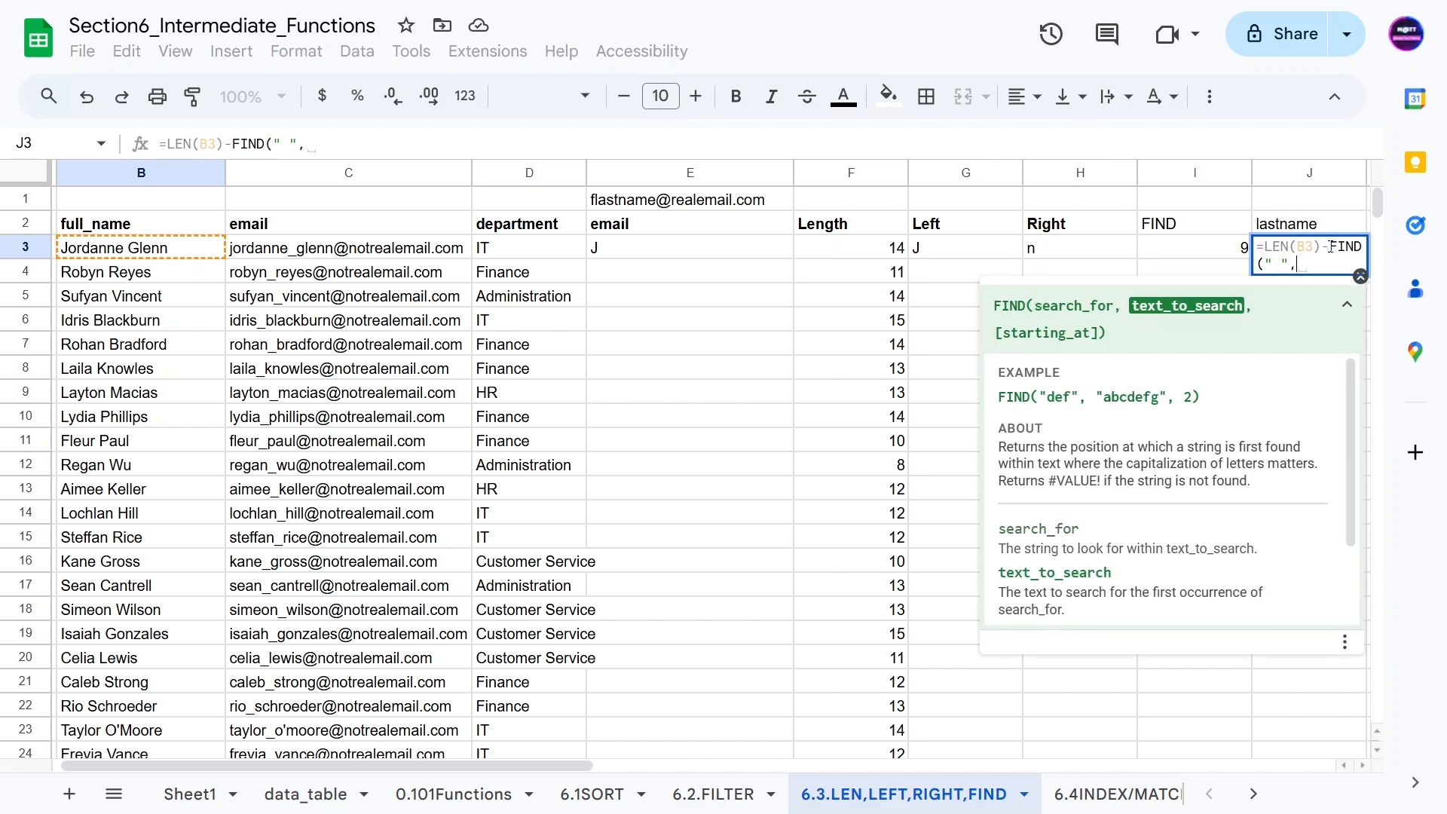
pyautogui.write('B3')
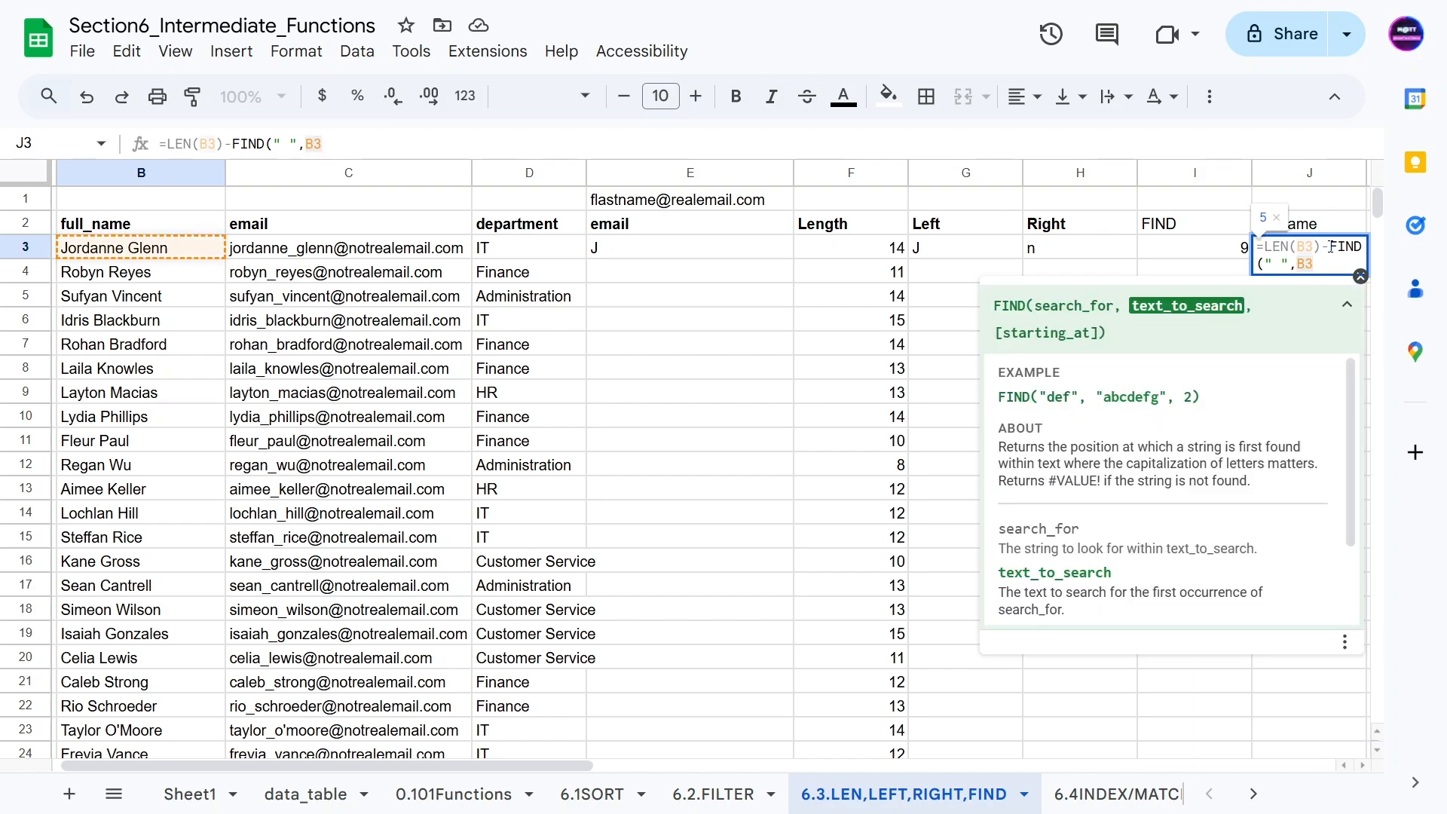
pyautogui.write(')')
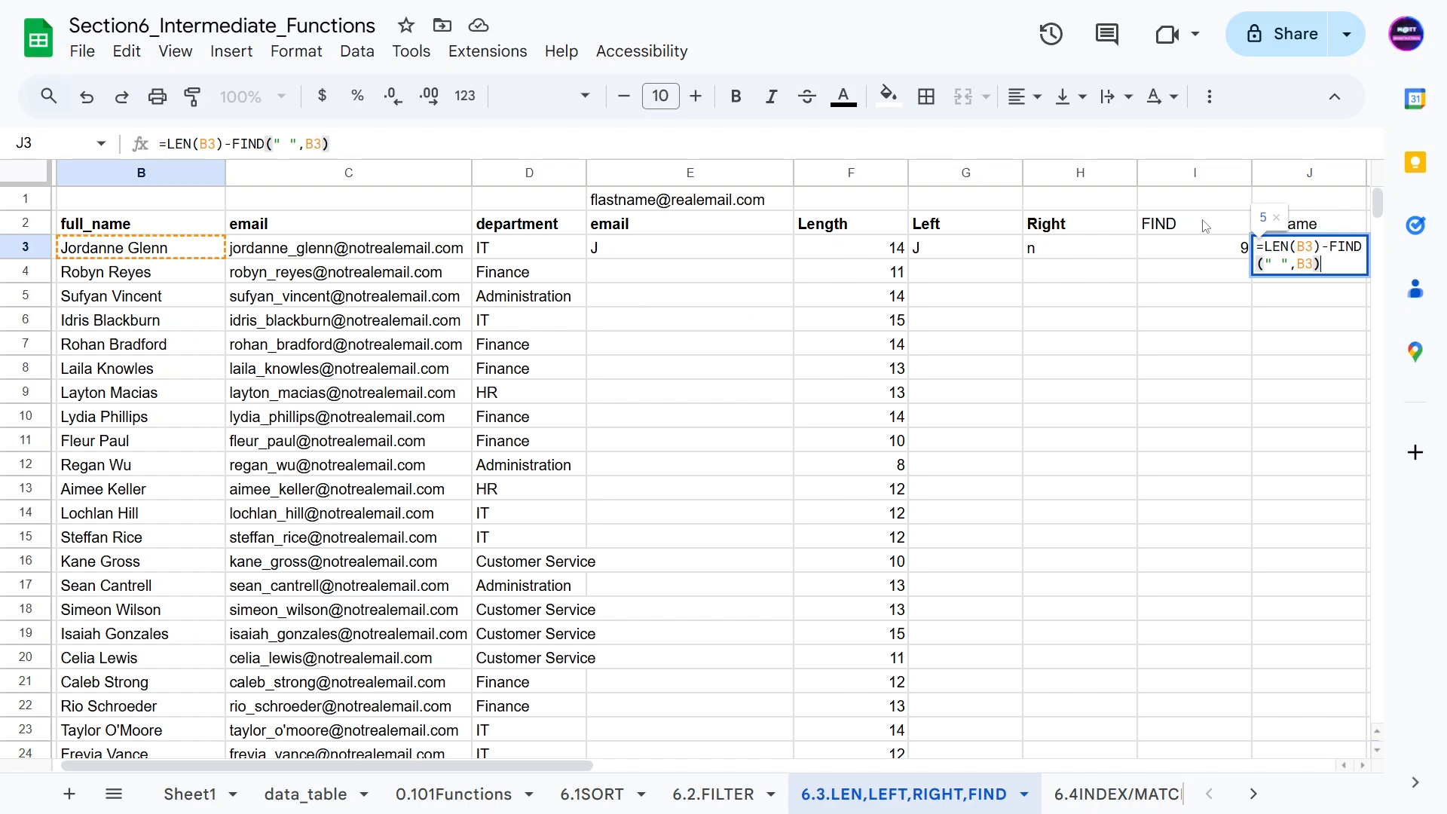
# - Wrap the length calculation in J3 in RIGHT to extract the last name: =RIGHT(B3,LEN(B3)-FIND(" ",B3))
pyautogui.click(1266, 247)
pyautogui.write('RIGHT(')
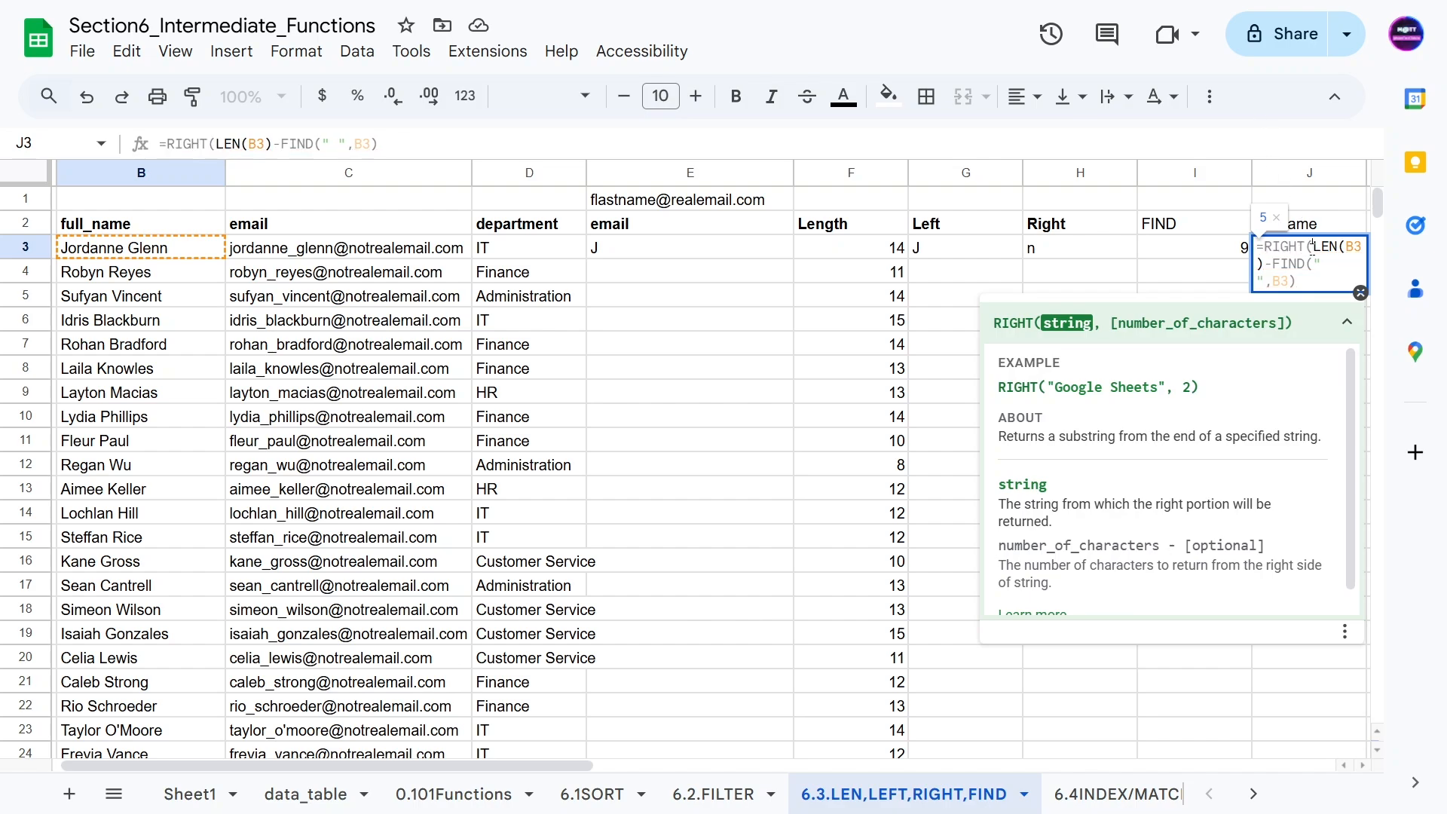
pyautogui.write('B3,')
pyautogui.press('End')
pyautogui.write(')')
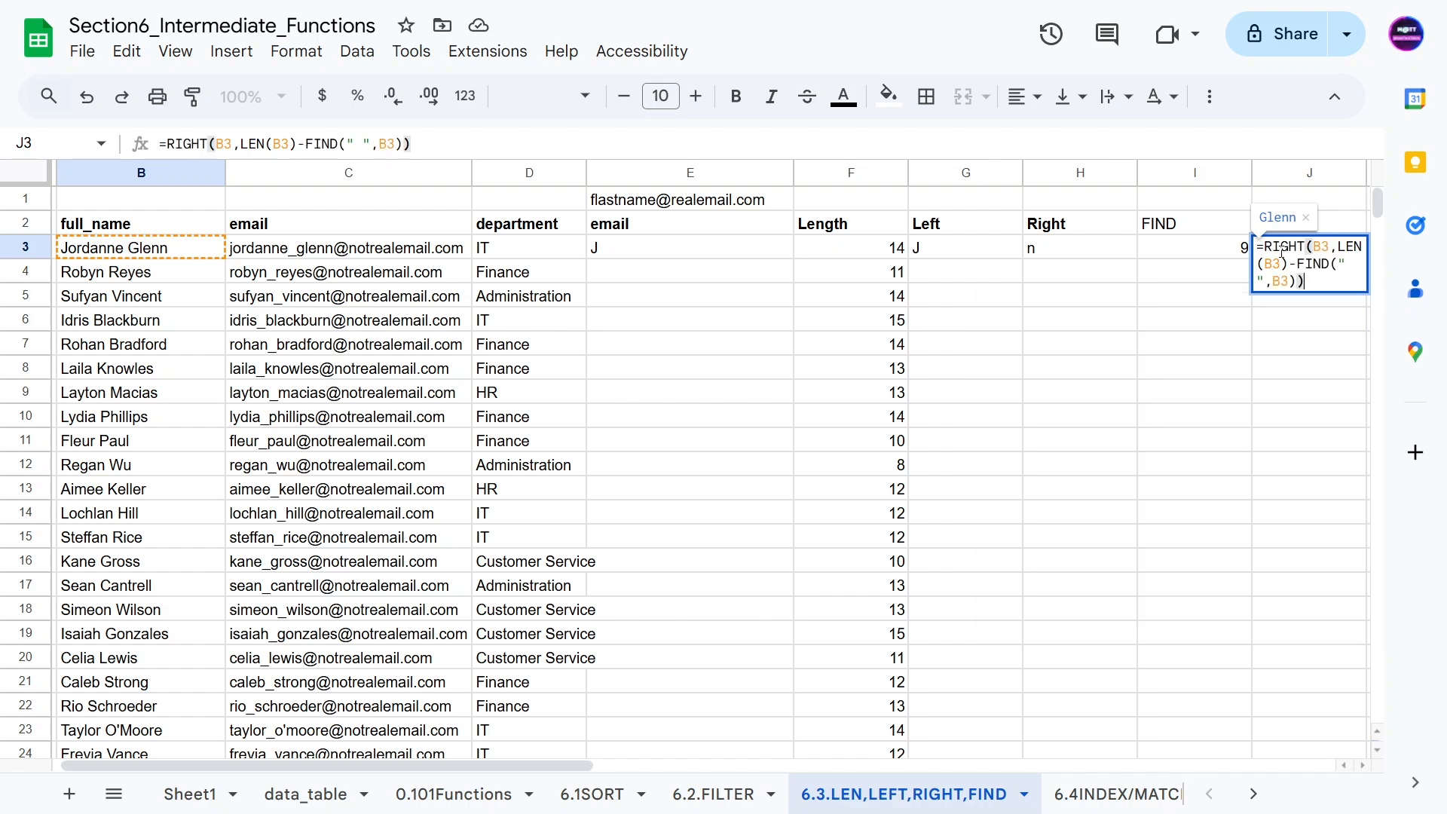
pyautogui.click(1306, 247)
pyautogui.click(1315, 247)
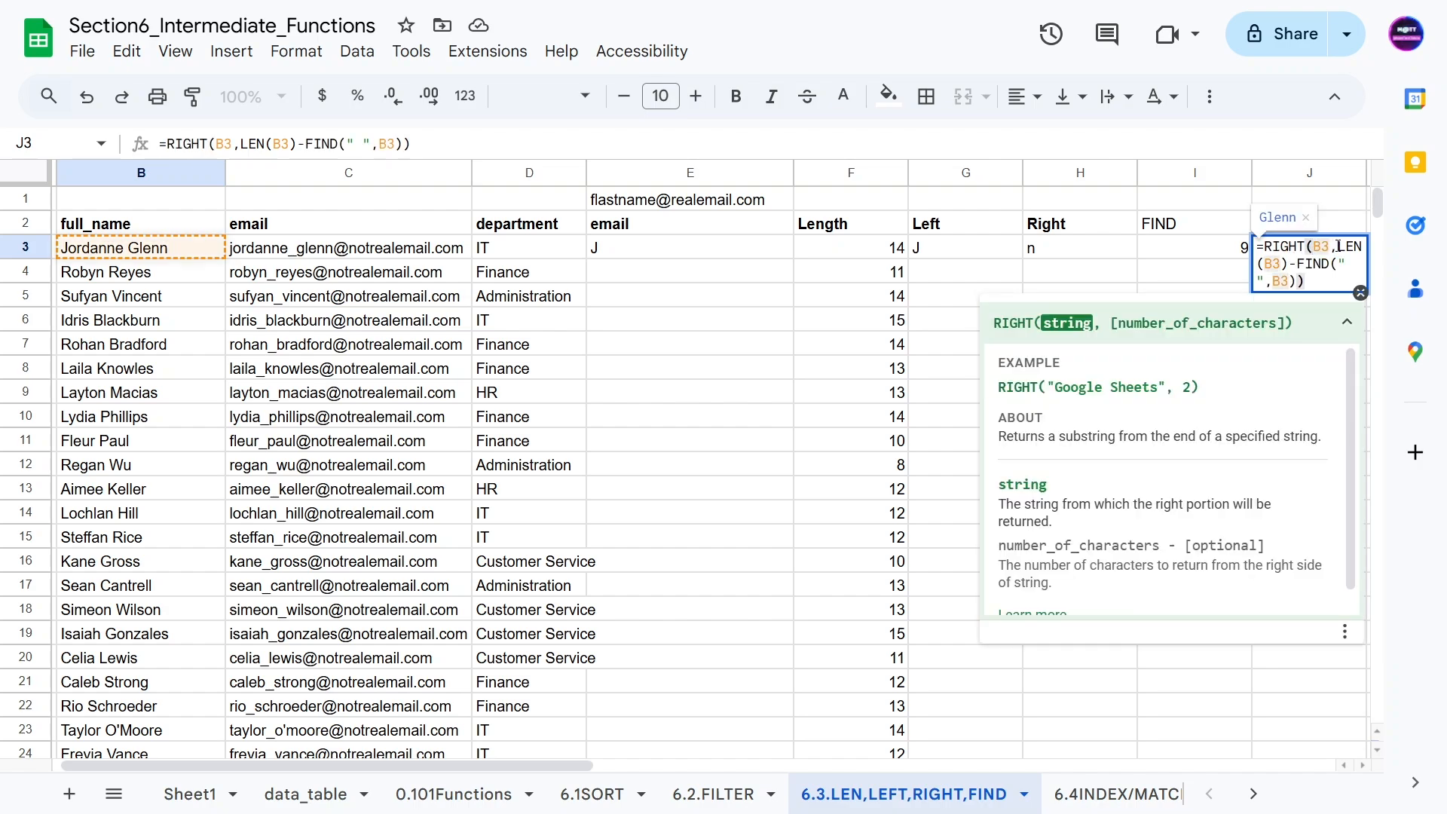
pyautogui.moveTo(1338, 247); pyautogui.dragTo(1299, 280)
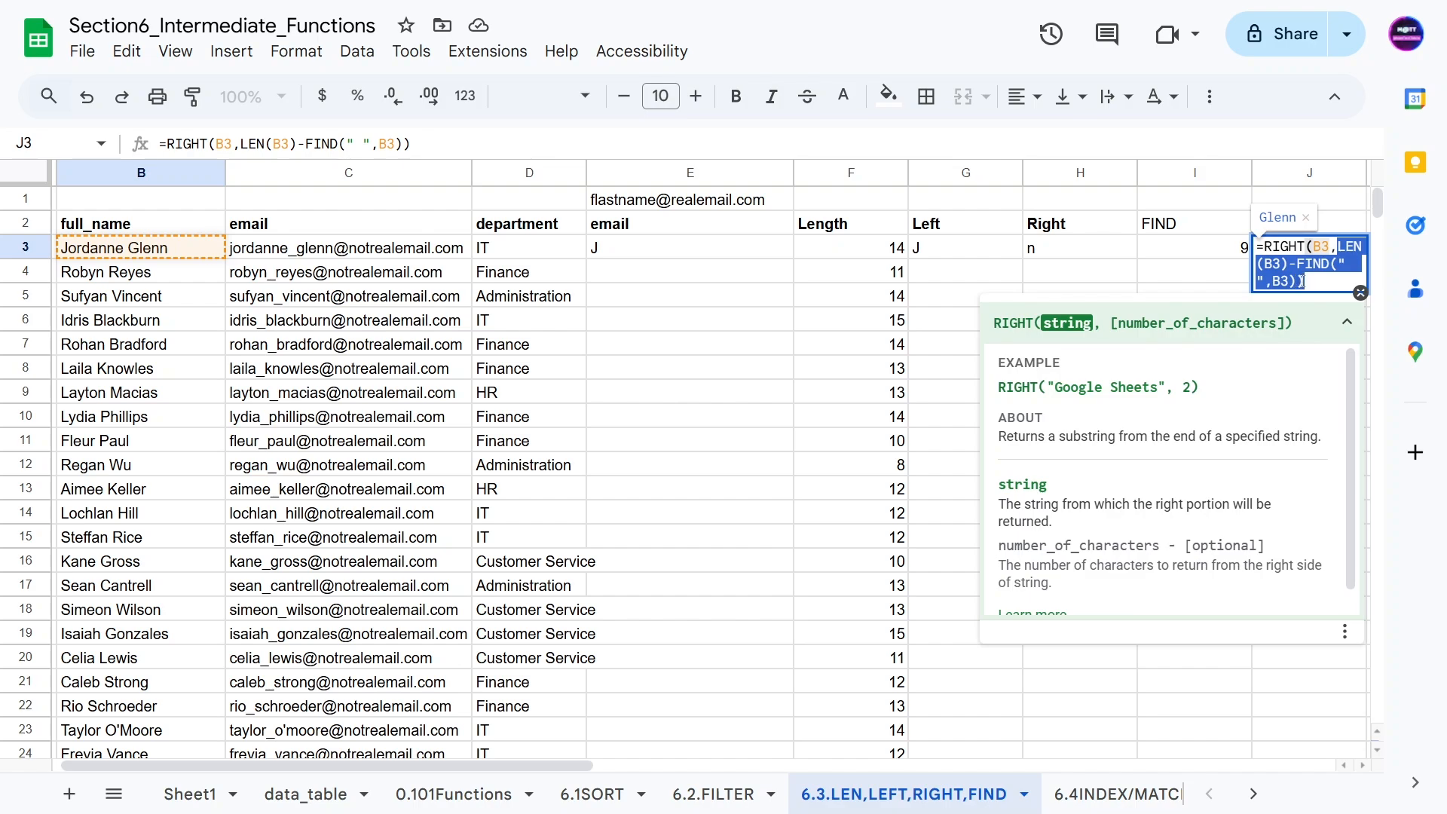
pyautogui.moveTo(1302, 281); pyautogui.dragTo(1310, 281)
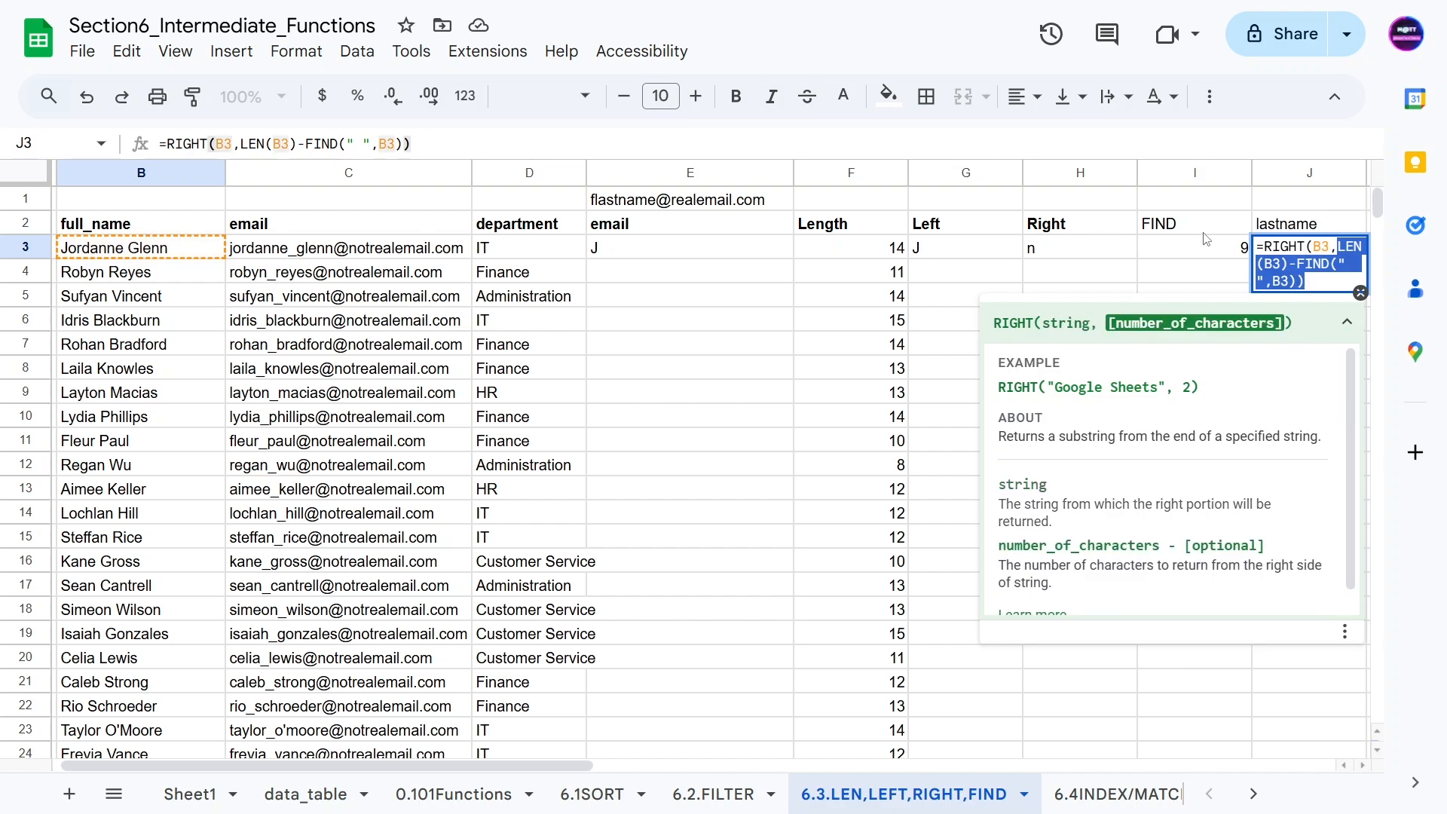
pyautogui.press('Return')
pyautogui.click(1224, 288)
pyautogui.click(1269, 248)
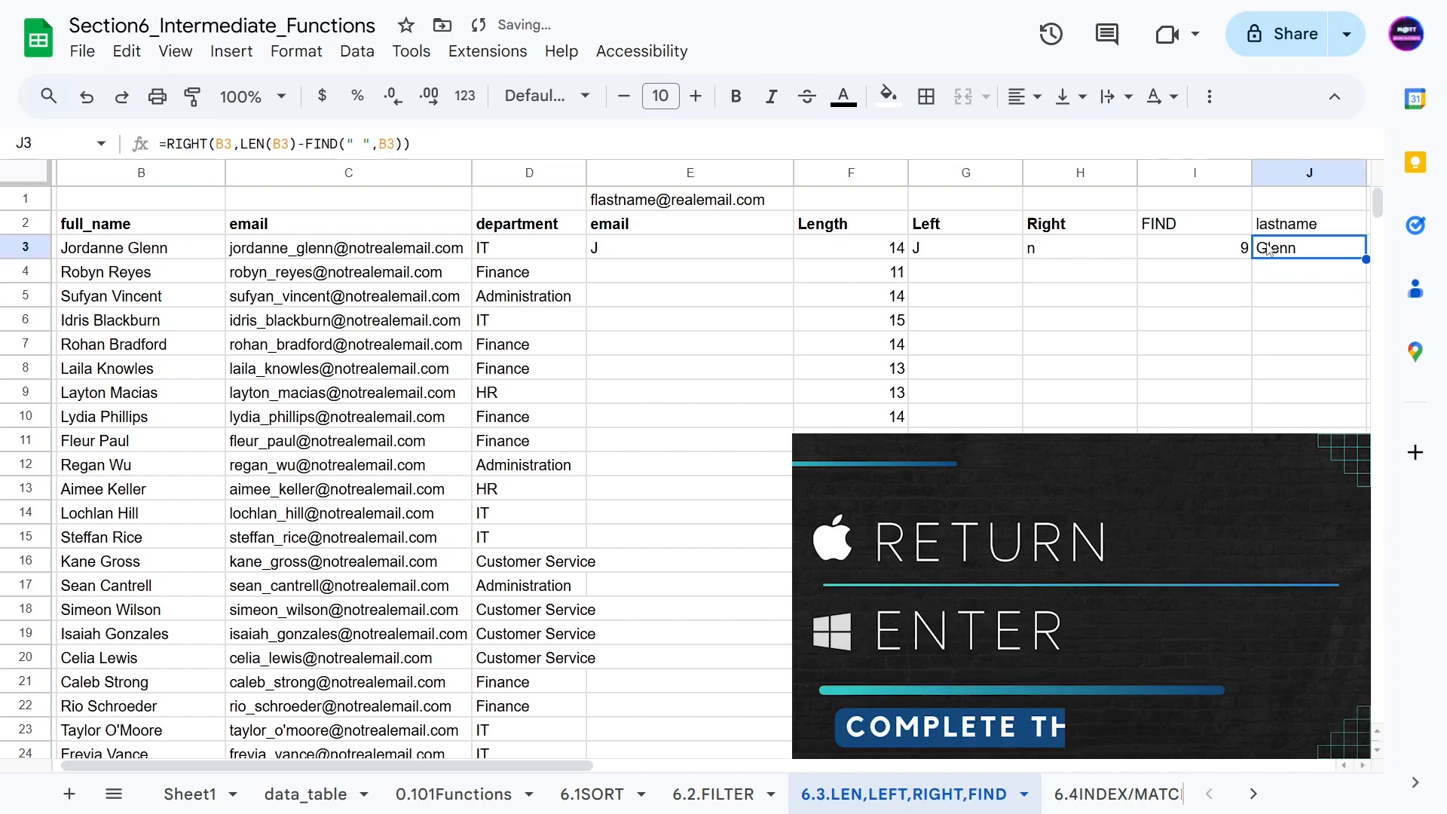
# - Copy the expression RIGHT(B3,LEN(B3)-FIND(" ",B3)) from J3 without its equals sign, leaving that cell unchanged
pyautogui.click(663, 248)
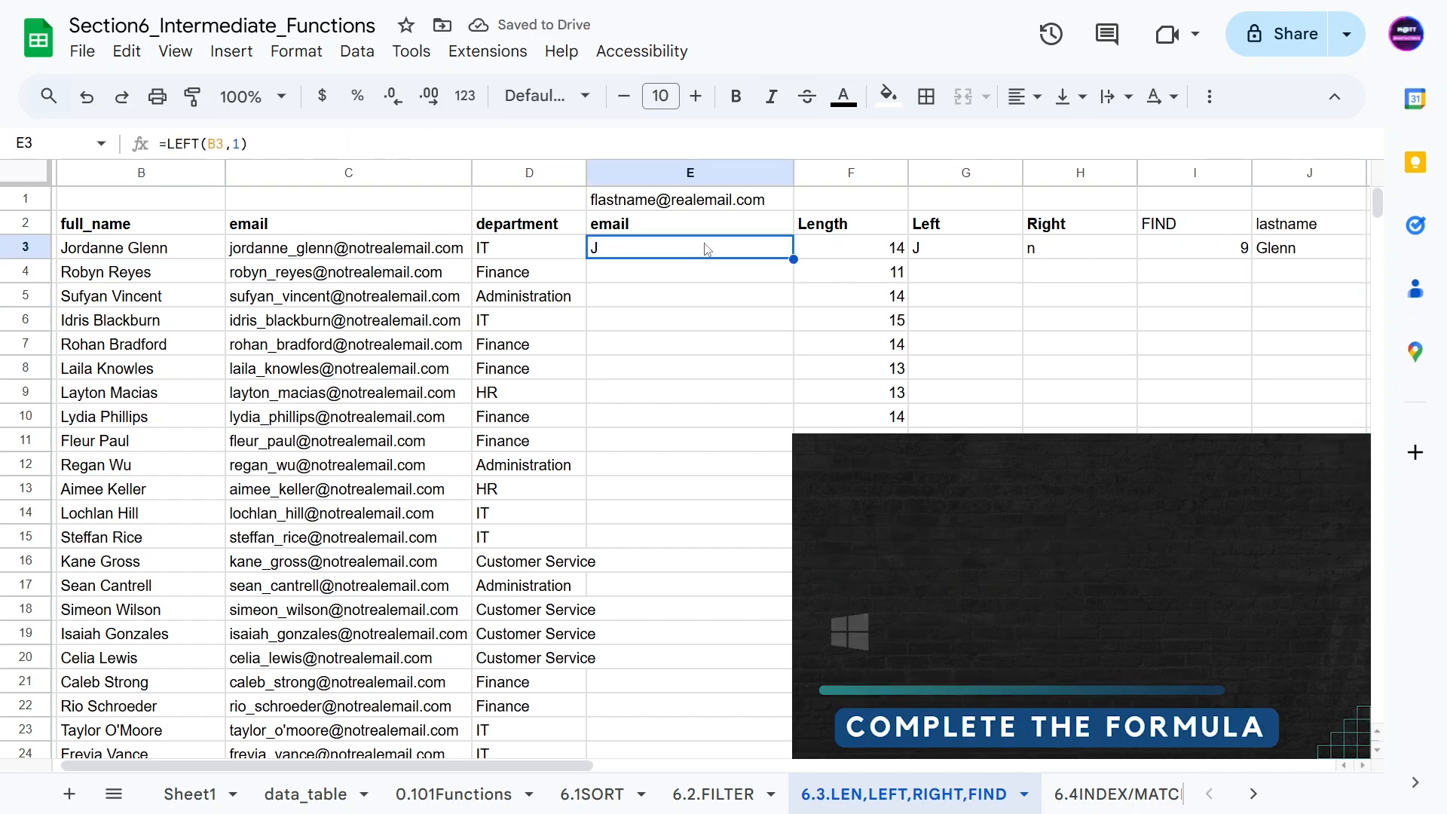
pyautogui.click(247, 144)
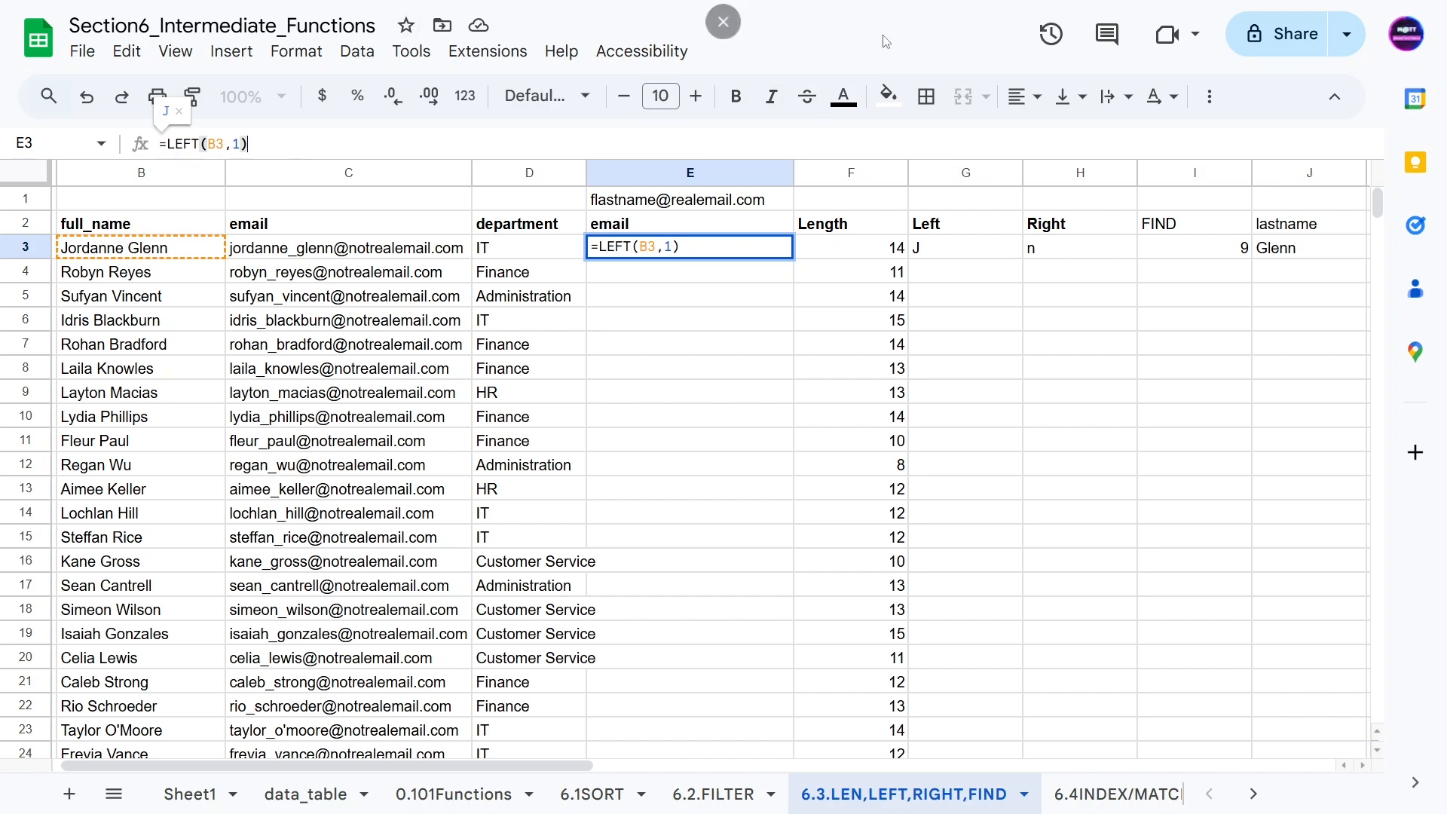
pyautogui.doubleClick(1271, 254)
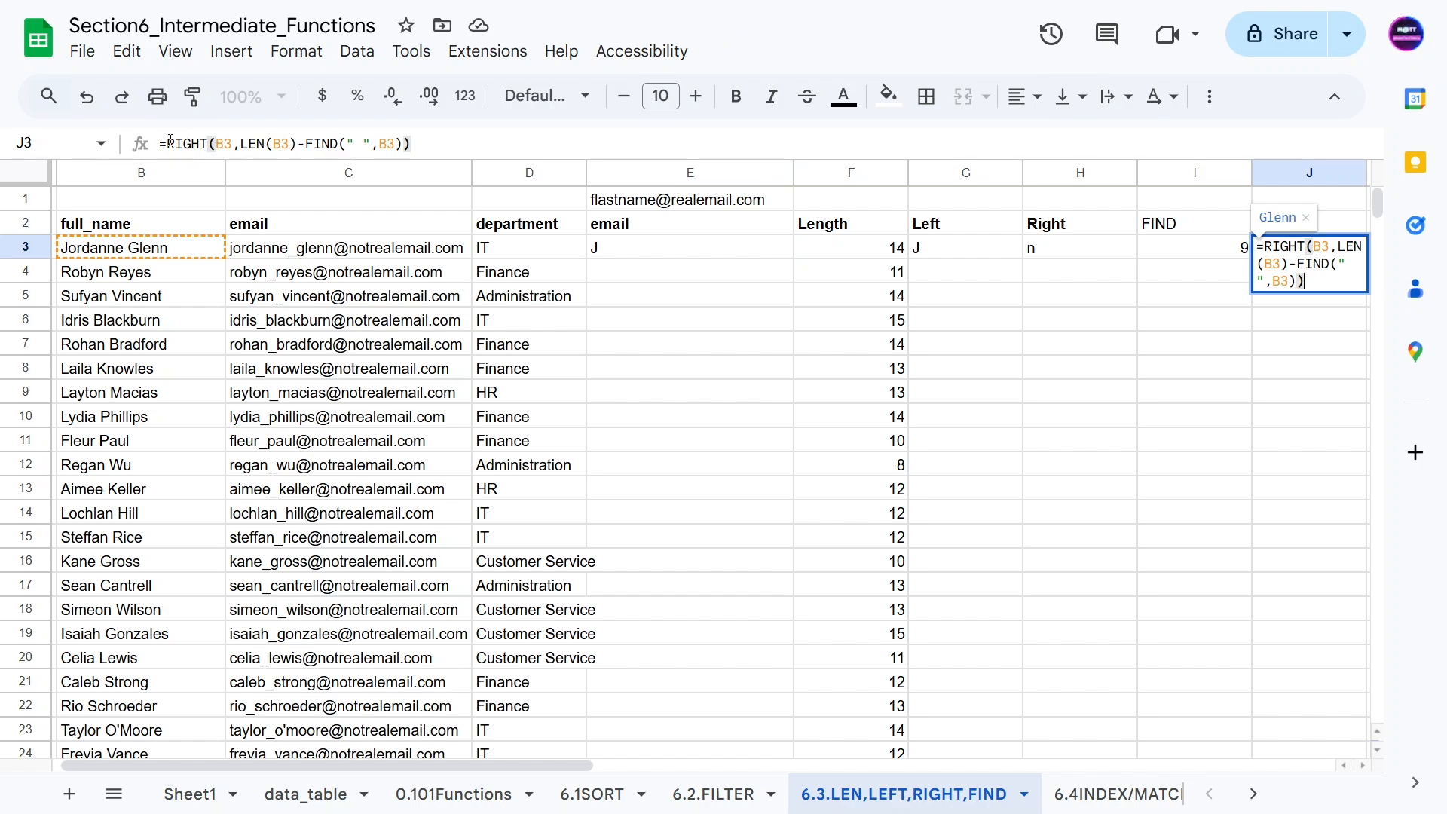
pyautogui.moveTo(167, 143); pyautogui.dragTo(411, 143)
pyautogui.press('super+c')
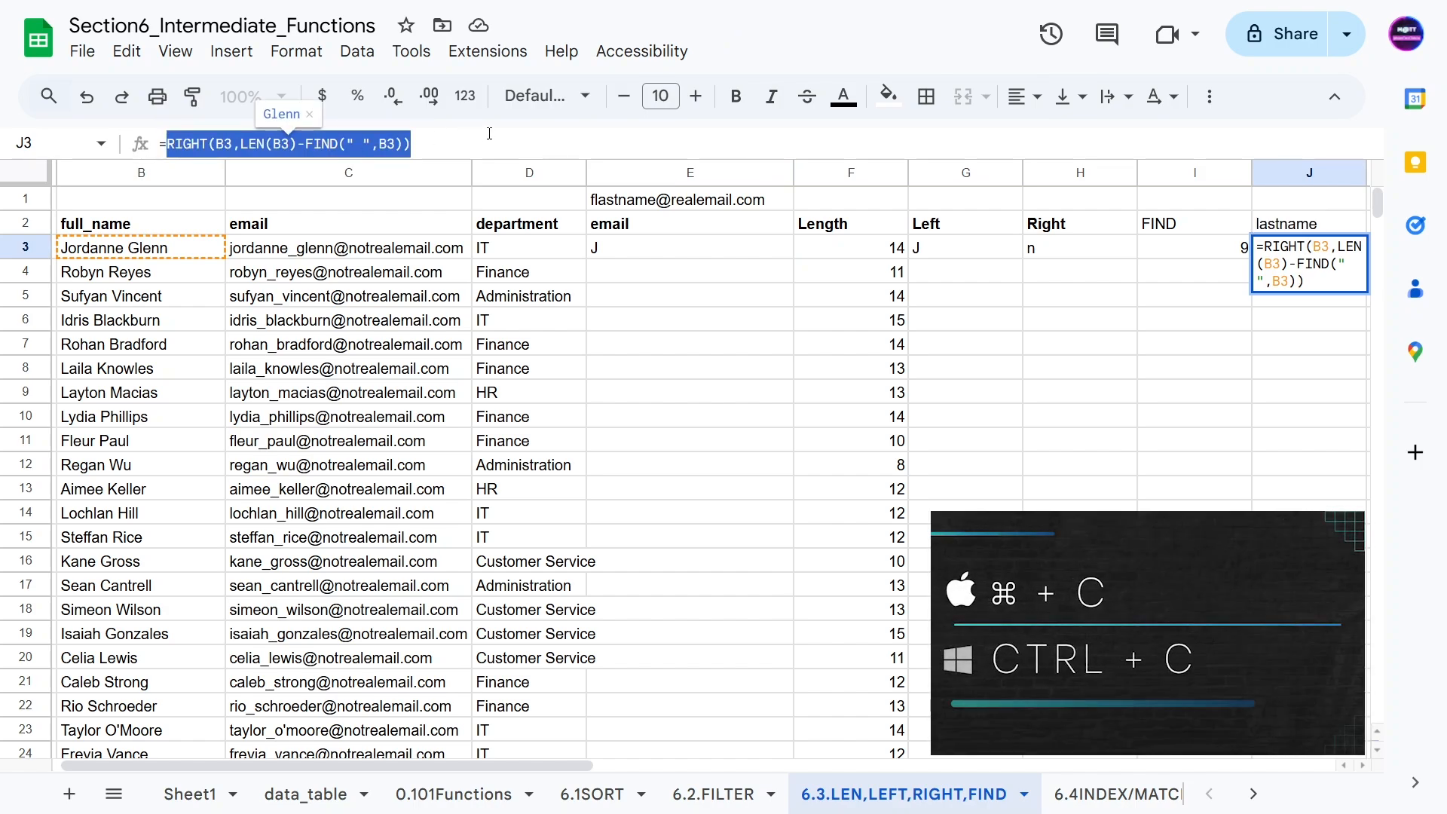
pyautogui.click(641, 247)
pyautogui.press('Escape')
pyautogui.press('Escape')
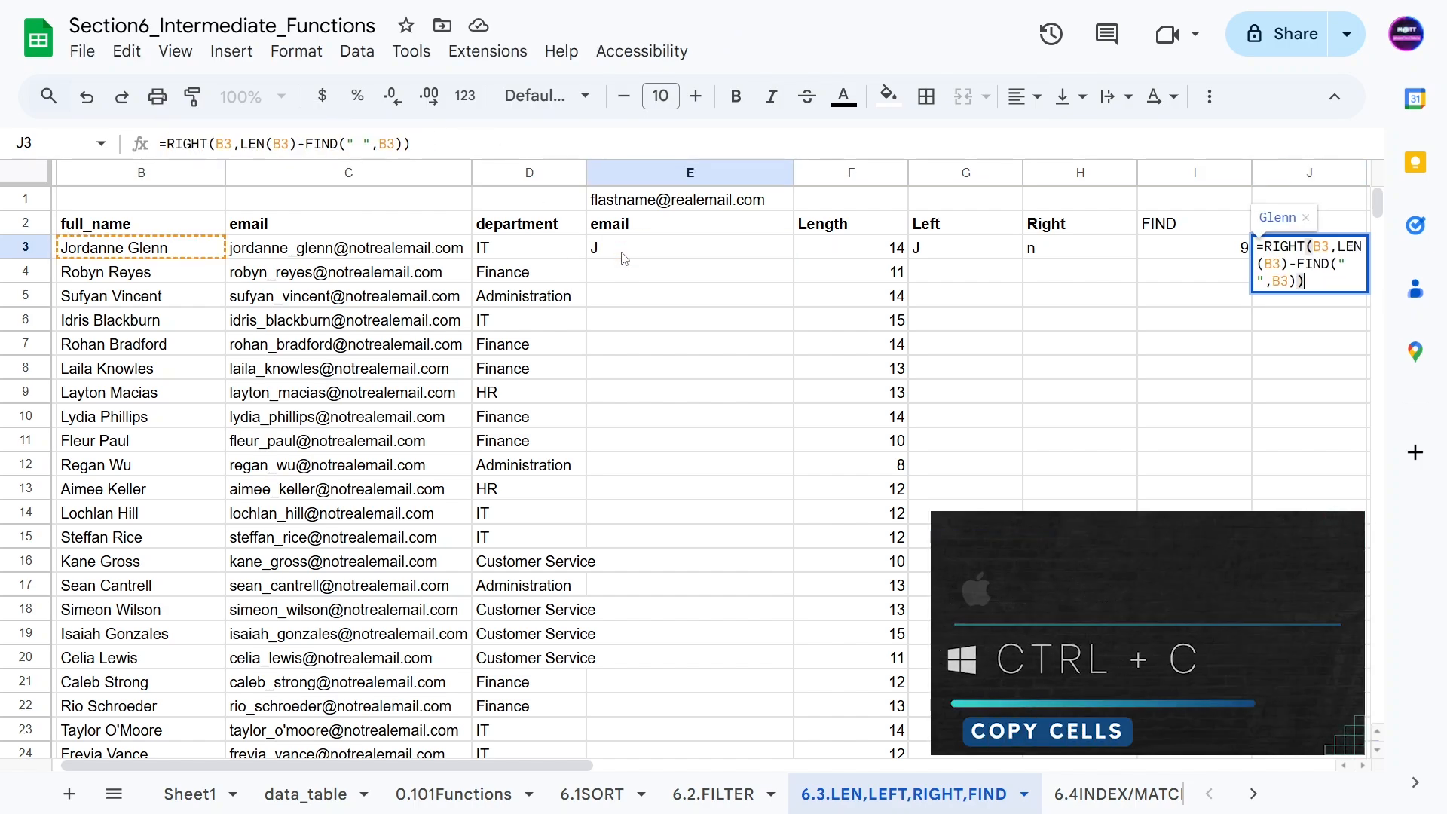
# - Wrap E3's LEFT(B3,1) in CONCATENATE and paste the copied RIGHT expression as the second string
pyautogui.click(633, 265)
pyautogui.click(637, 248)
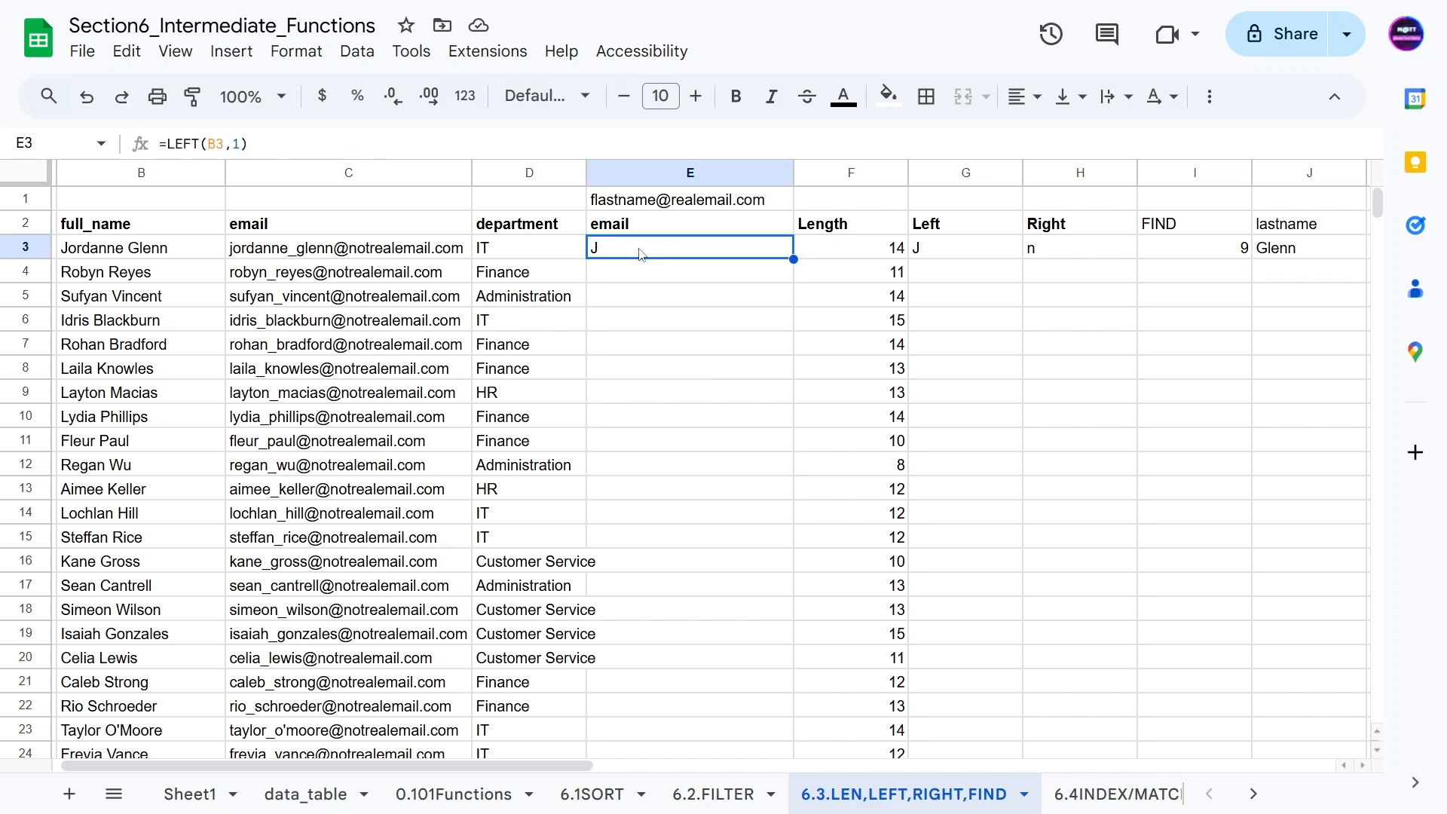
pyautogui.click(169, 144)
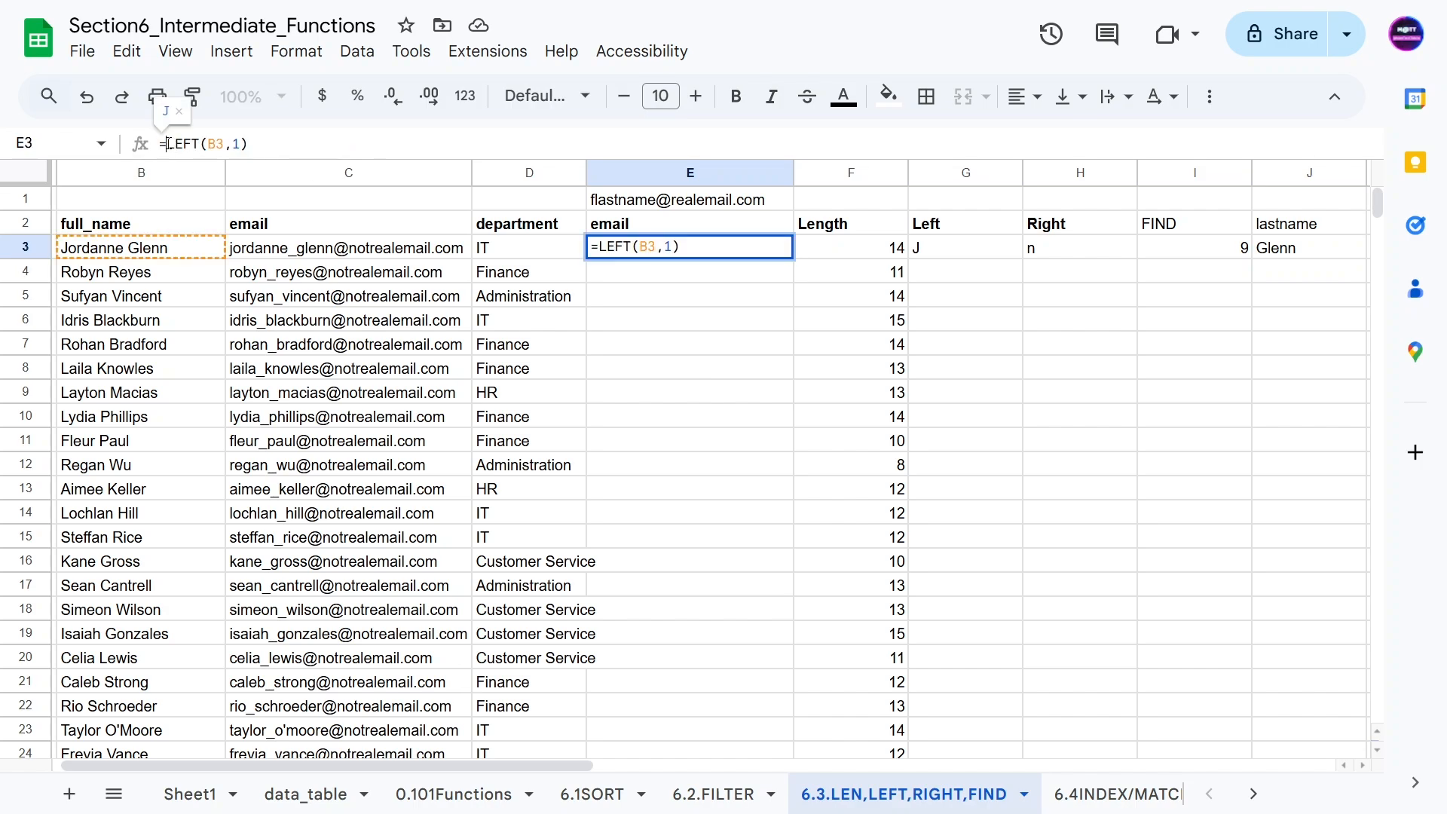
pyautogui.write('CONCAT')
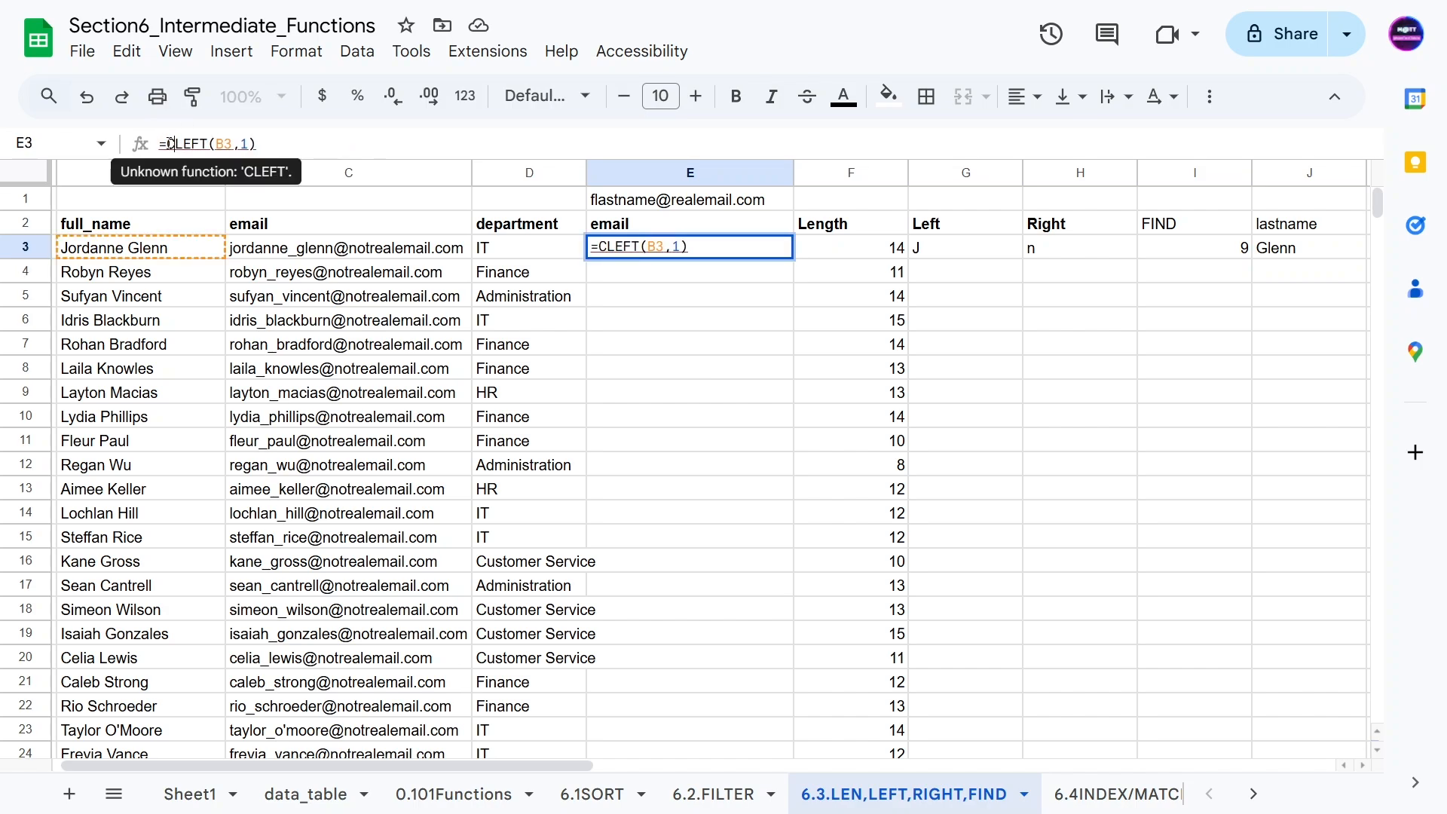
pyautogui.write('ENATE(LEFT(B3')
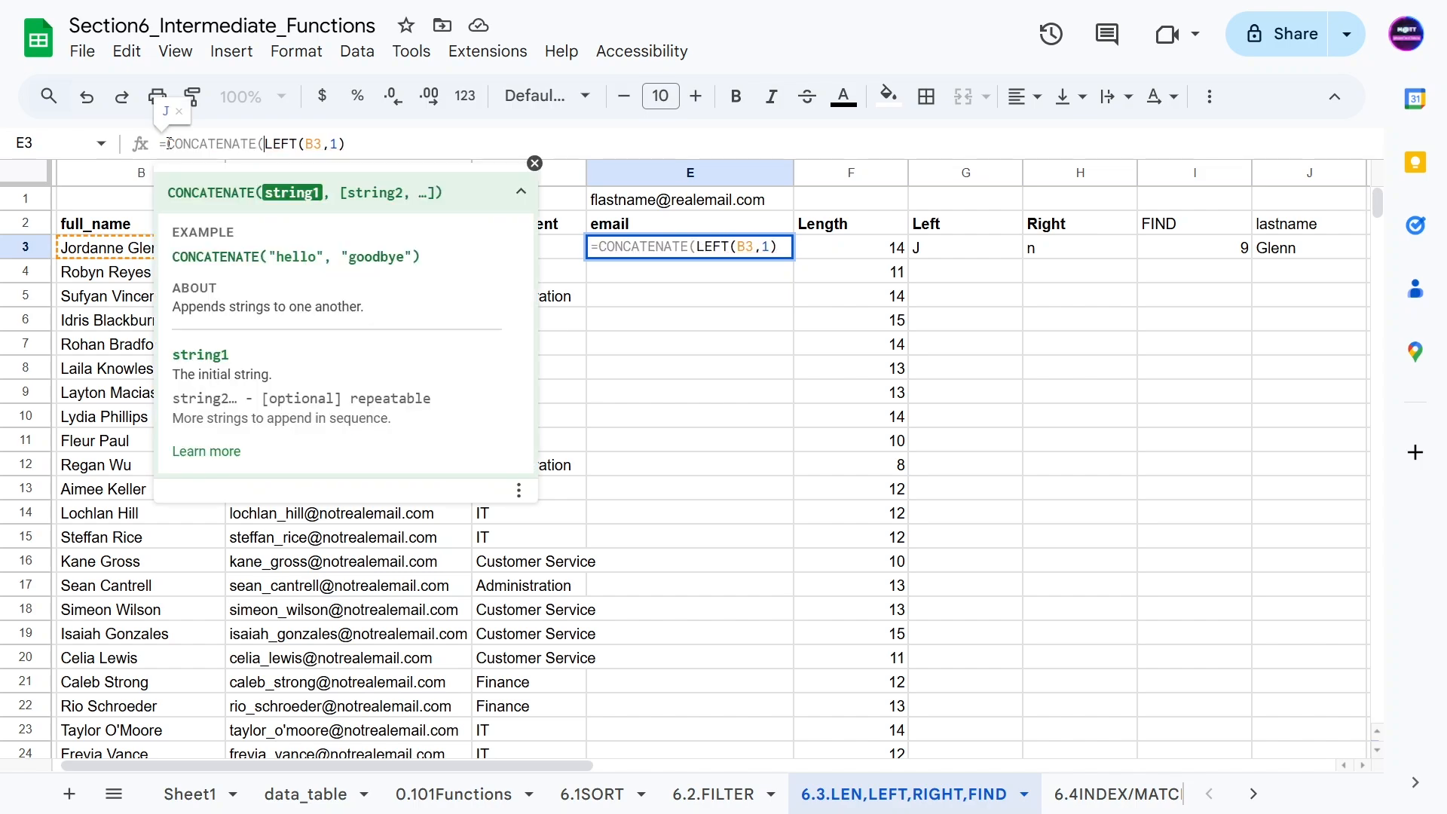
pyautogui.write(',')
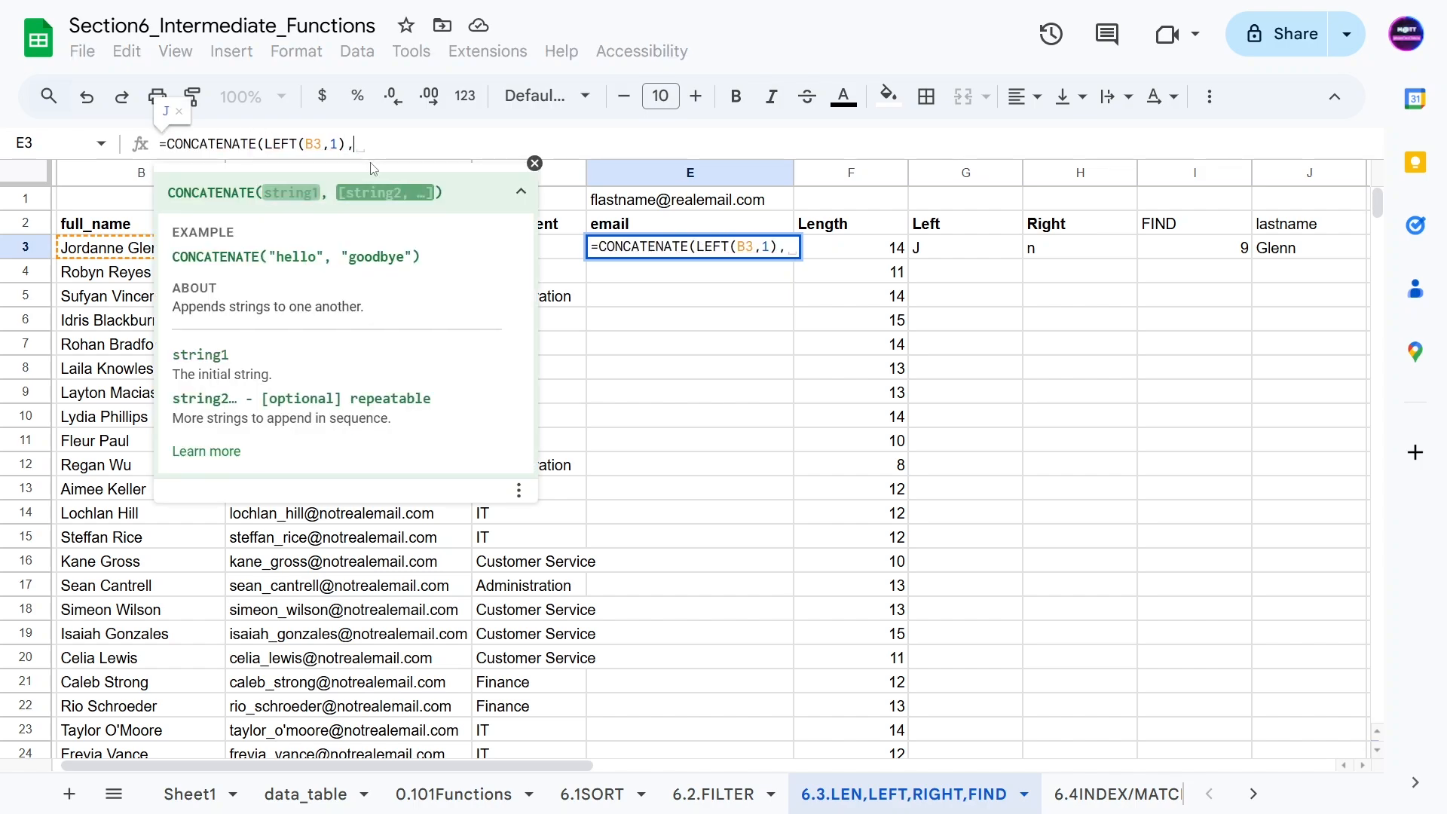
pyautogui.hotkey('ctrl', 'v')
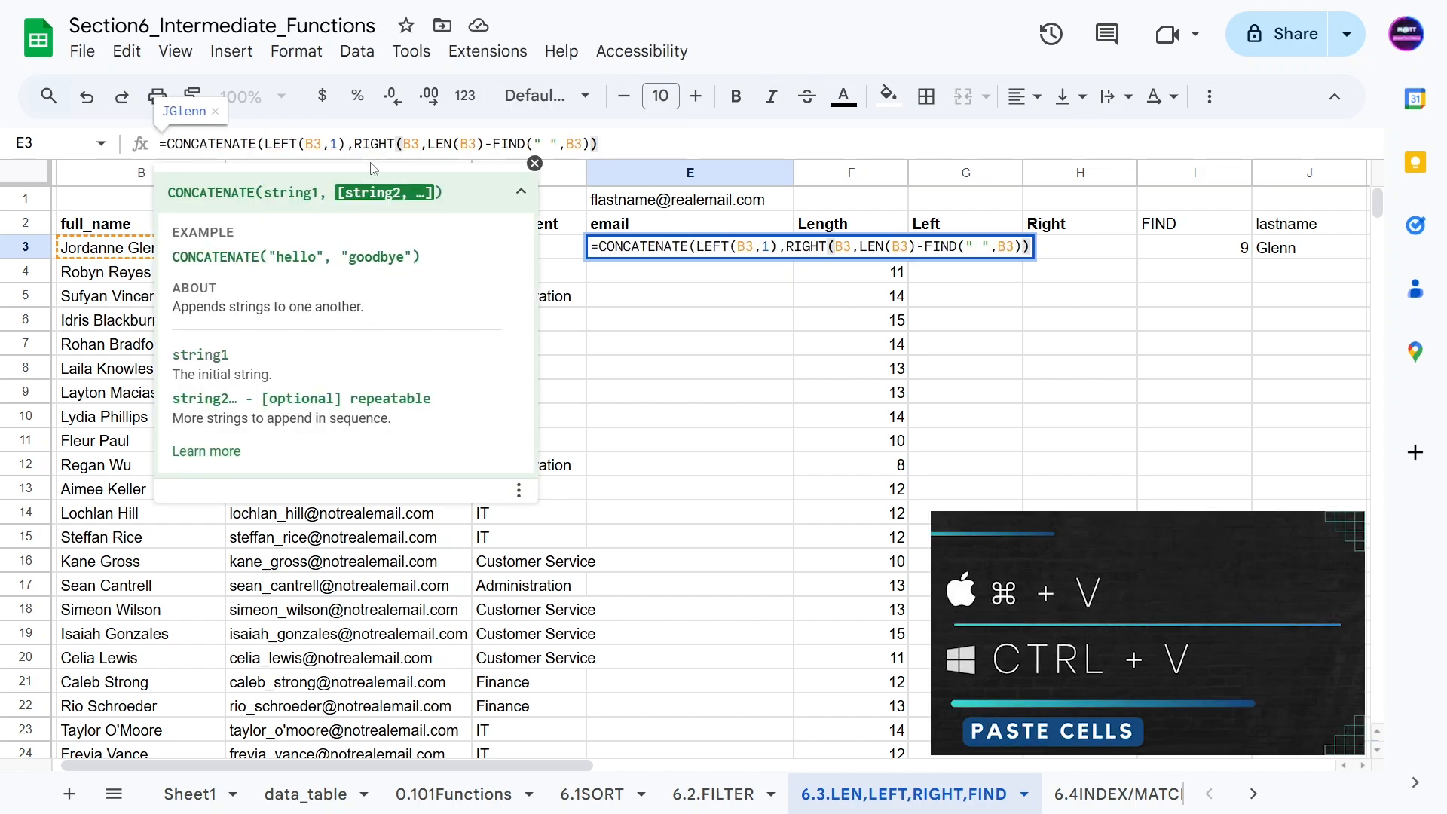
pyautogui.write(',"@')
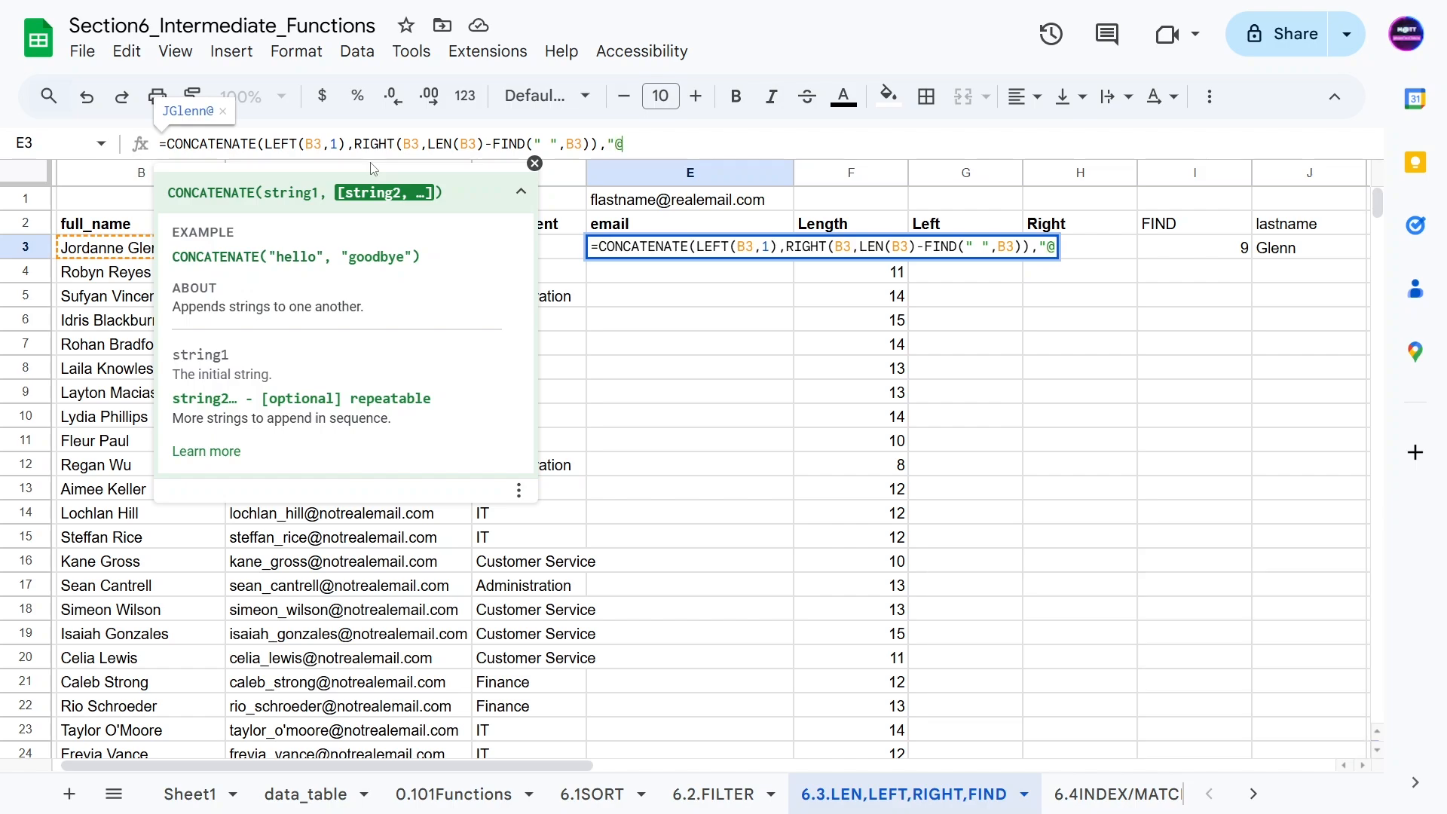
pyautogui.write('realemail.')
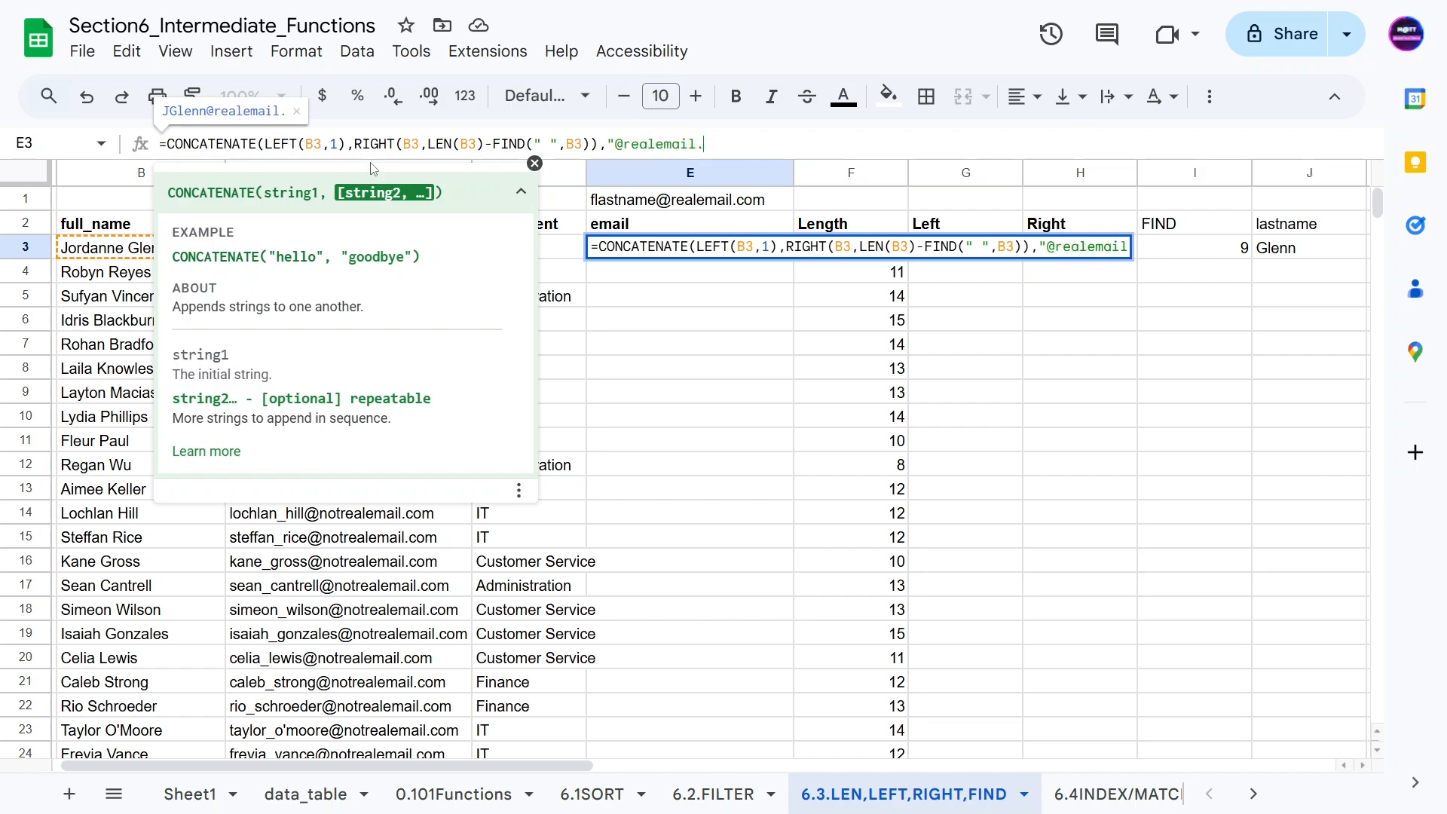
pyautogui.write('com)')
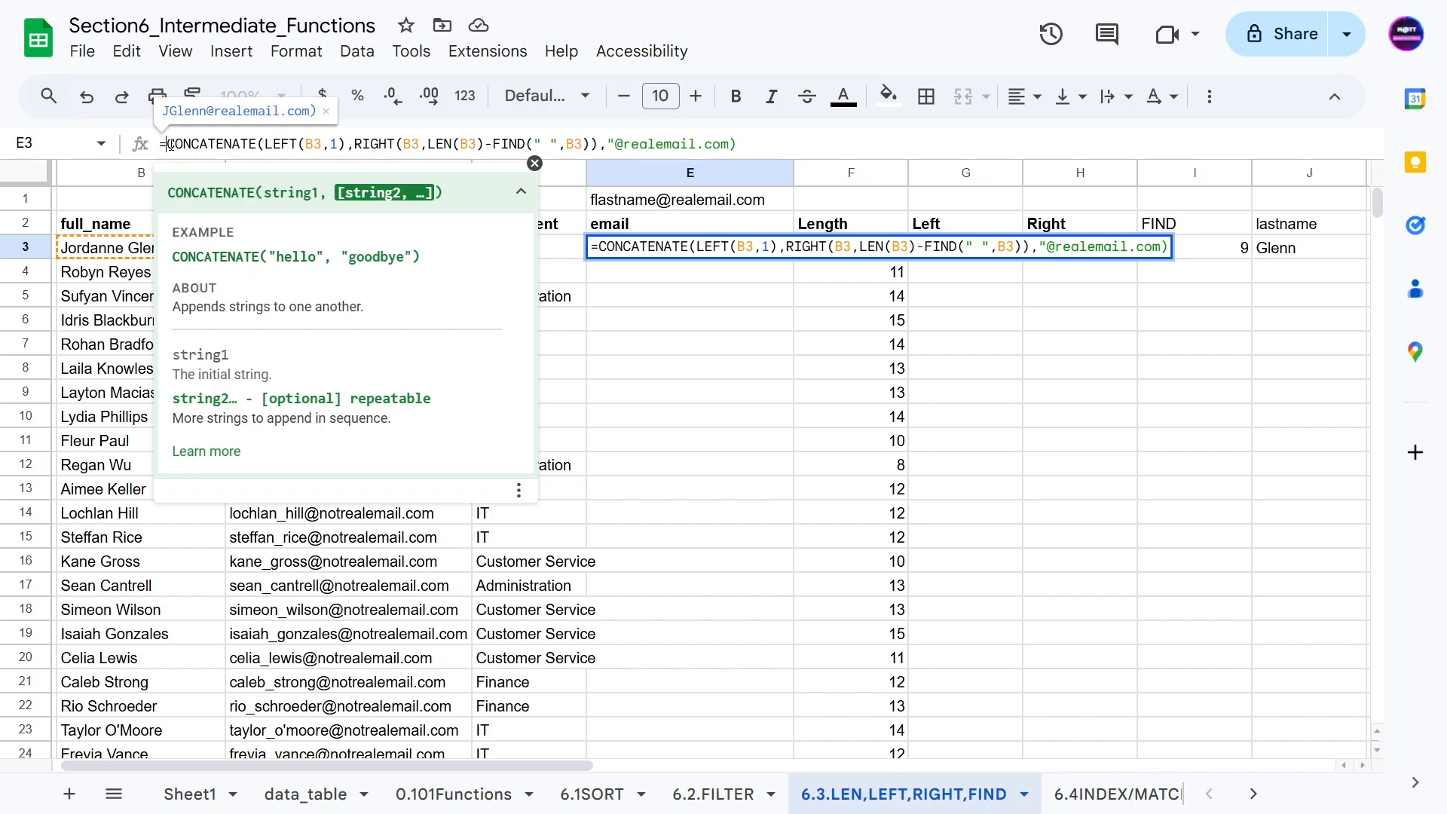
# - Enclose the whole CONCATENATE formula in E3 in the lower function and enter it
pyautogui.write('lower(')
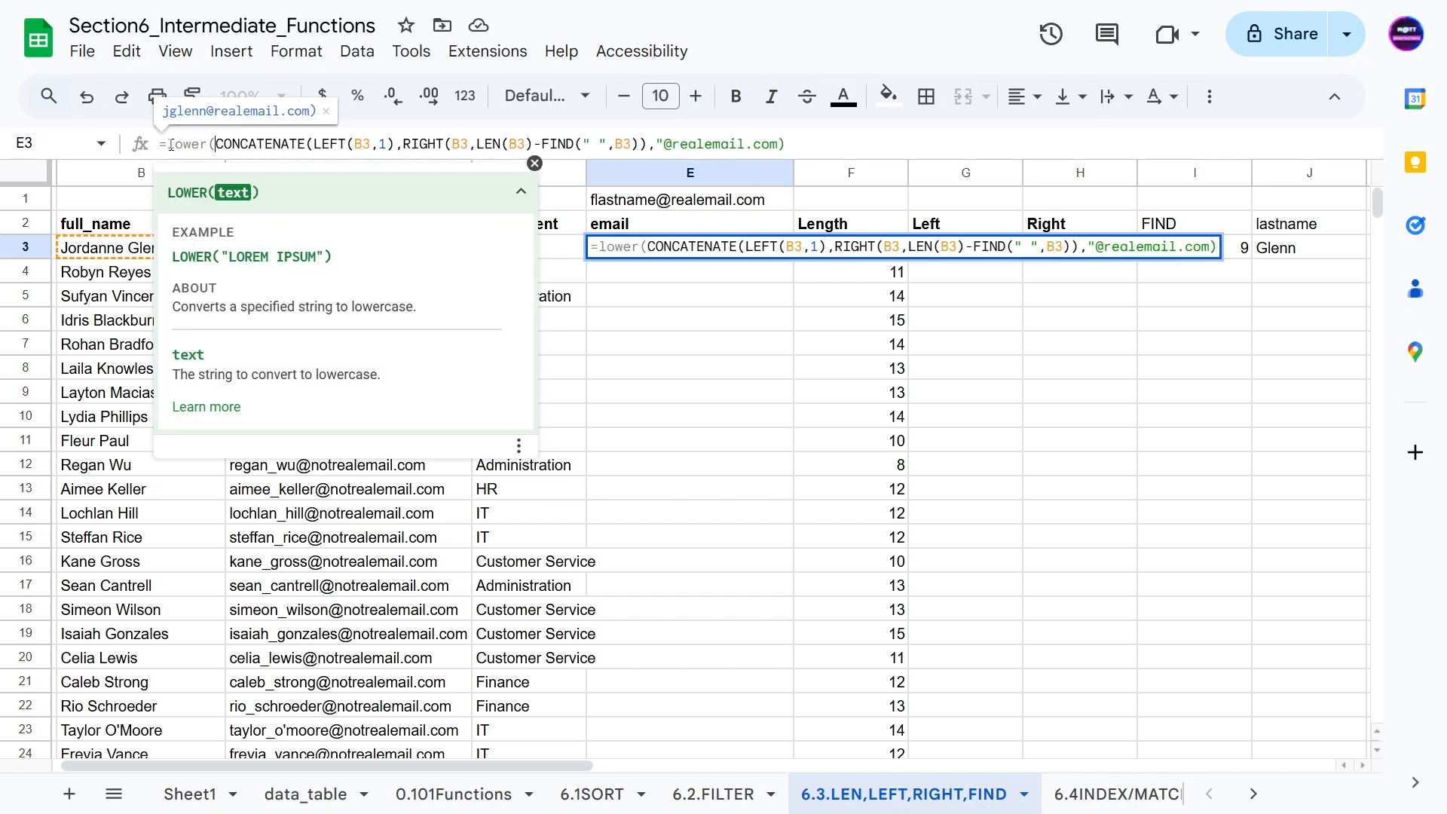
pyautogui.click(825, 142)
pyautogui.write(')')
pyautogui.press('Return')
pyautogui.click(685, 370)
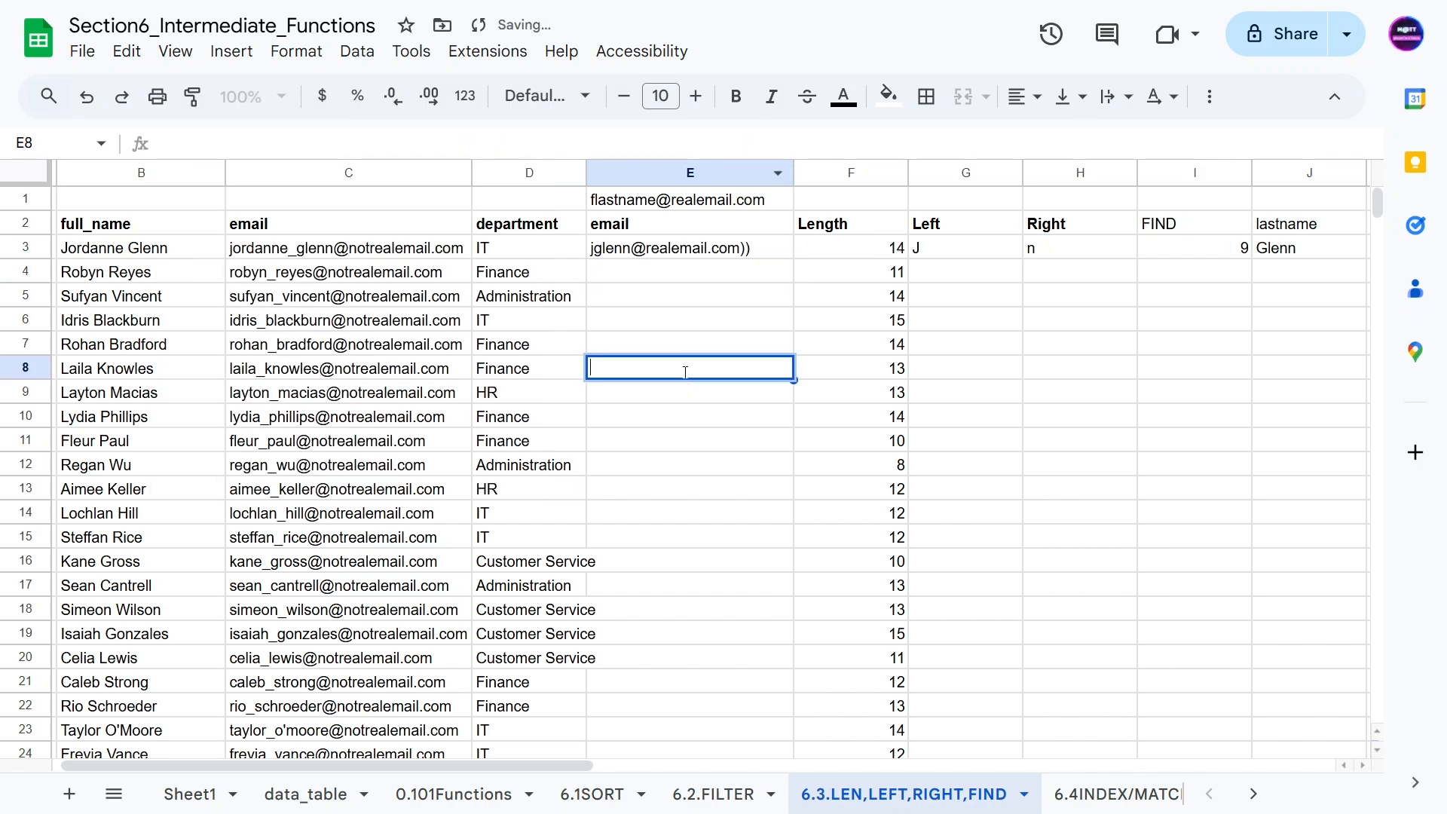
pyautogui.click(667, 254)
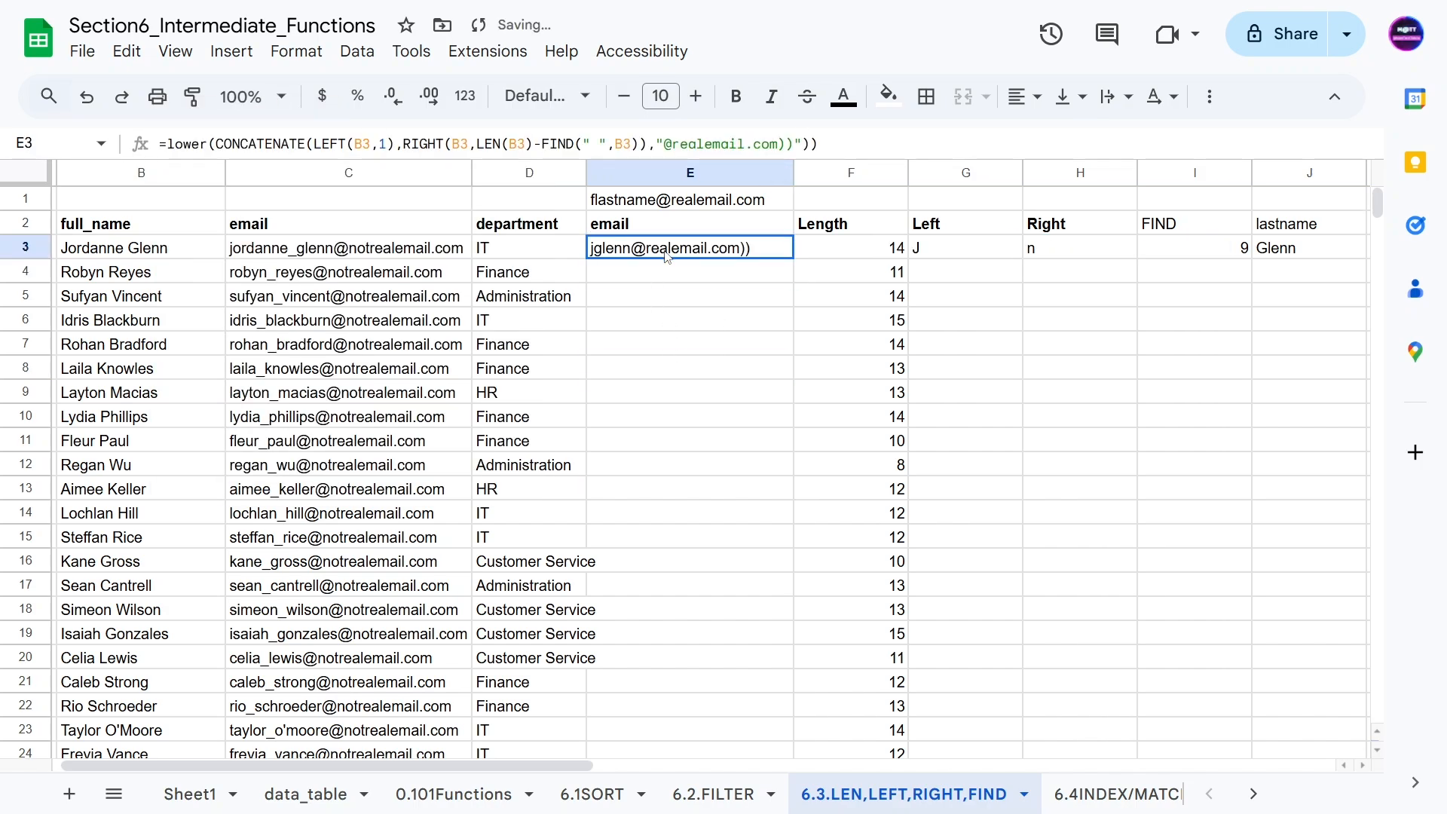
pyautogui.click(779, 142)
pyautogui.press('Delete')
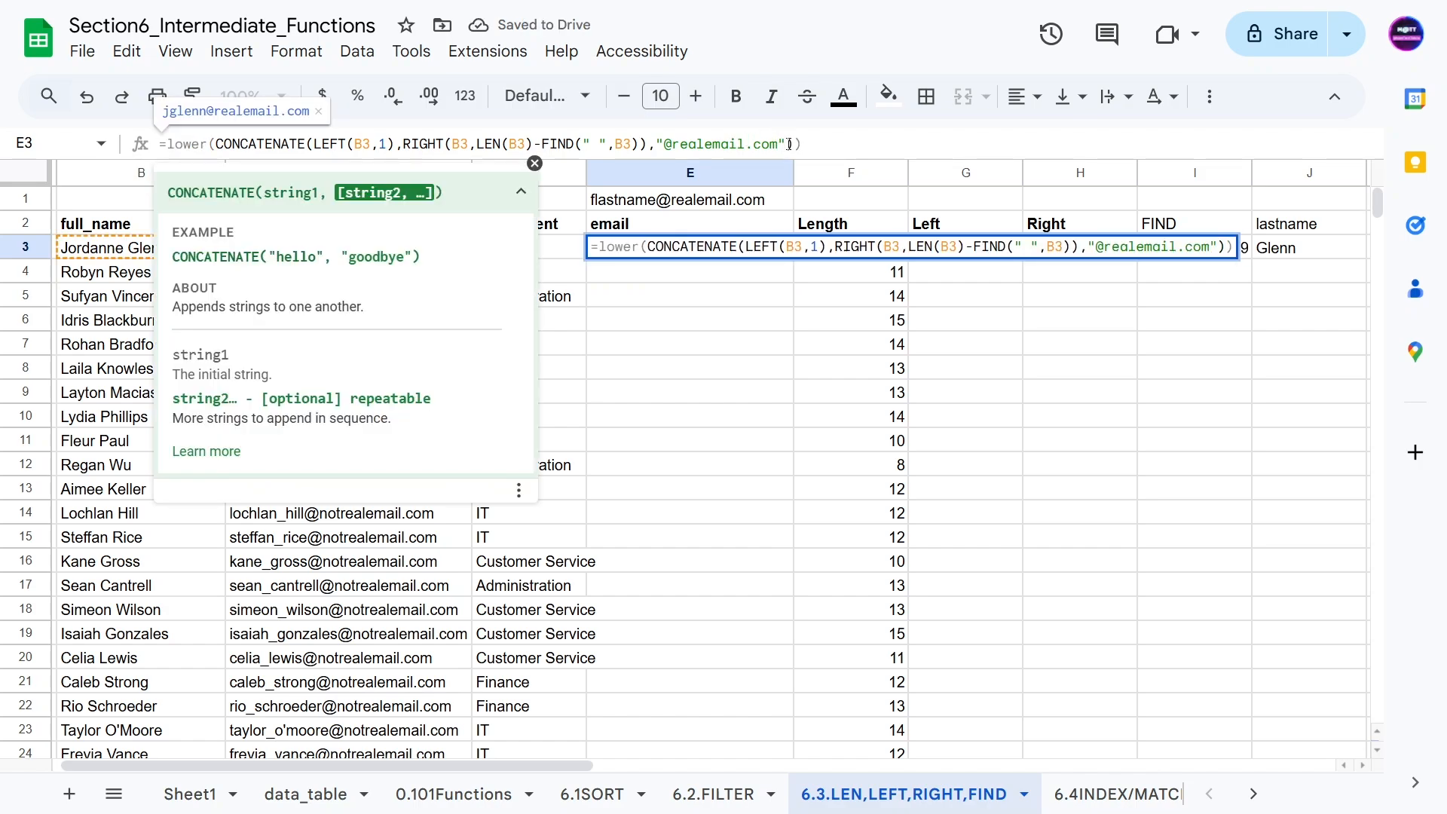
pyautogui.press('Return')
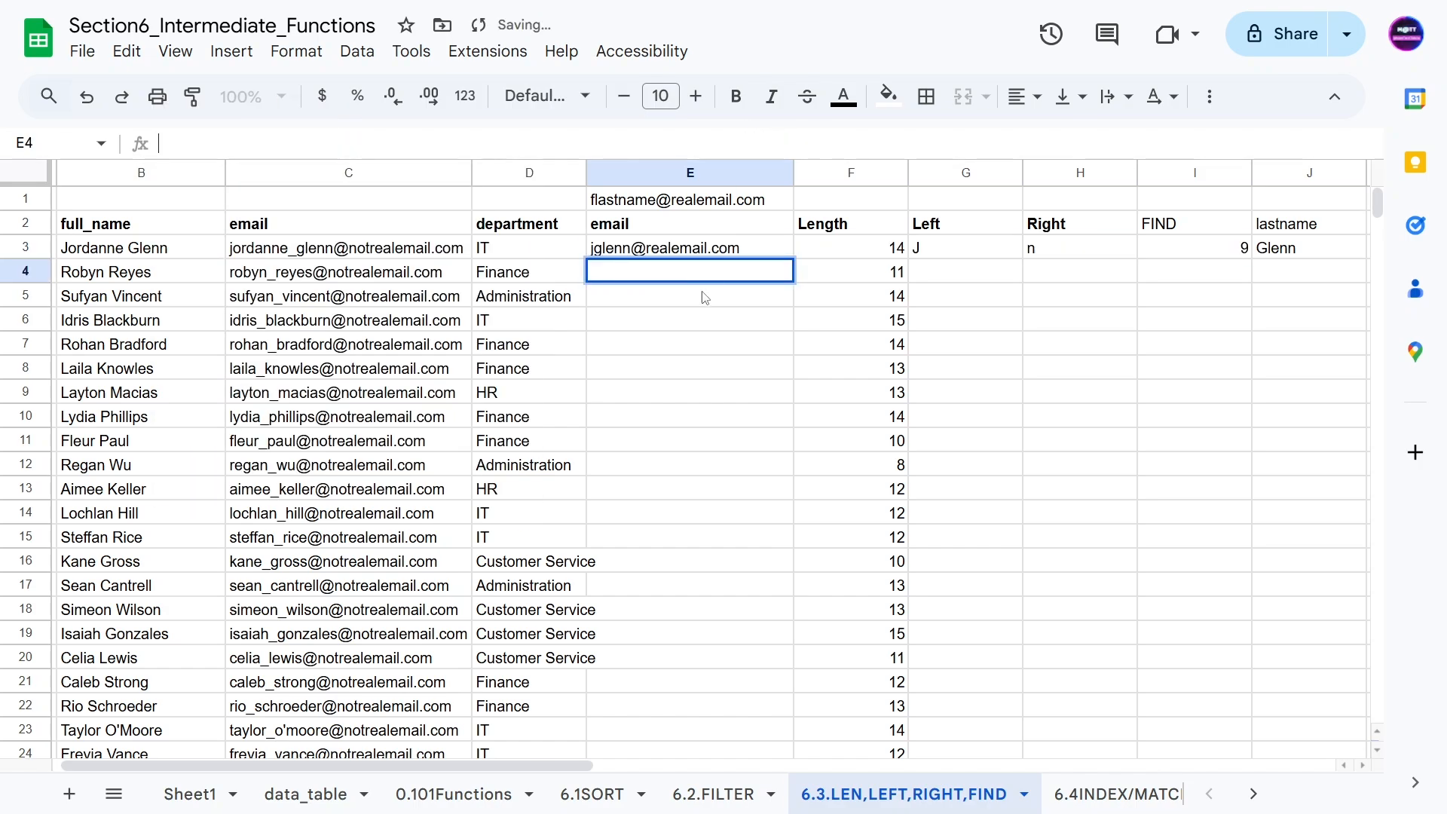
# - Fill the email formula from E3 down the email column to E103
pyautogui.click(663, 256)
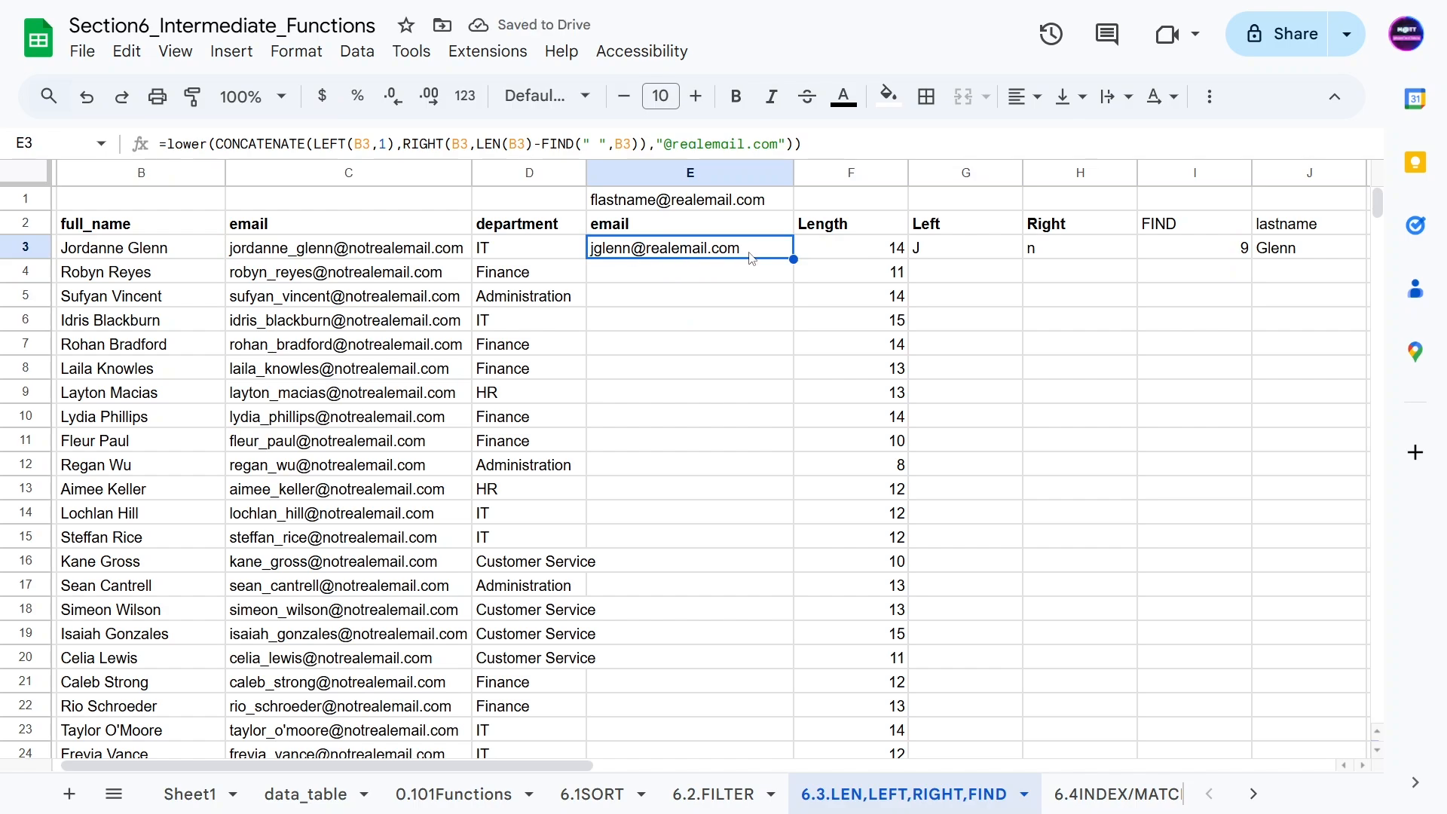
pyautogui.moveTo(794, 260); pyautogui.dragTo(766, 663)
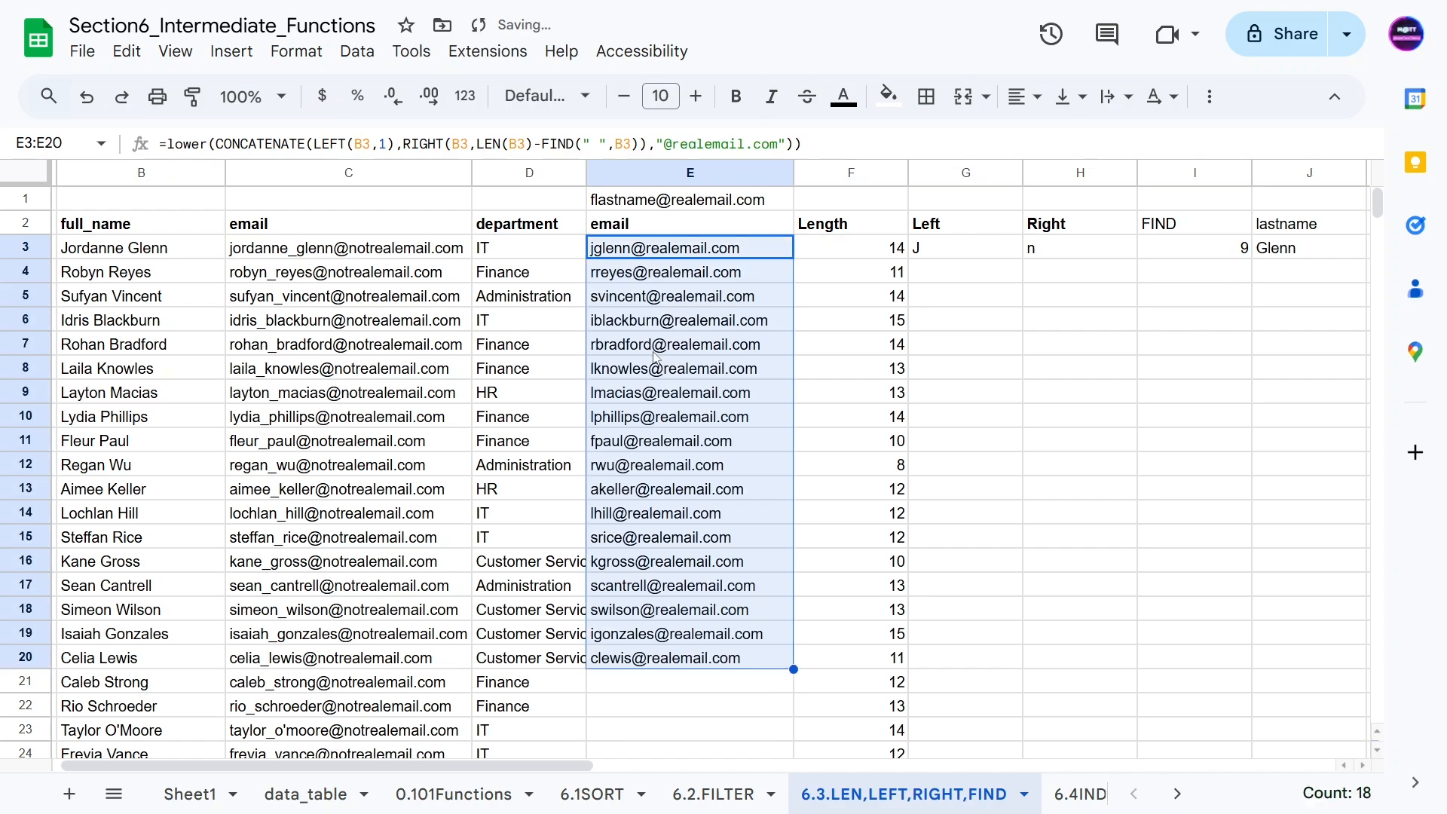
pyautogui.scroll(-3, 637, 434)
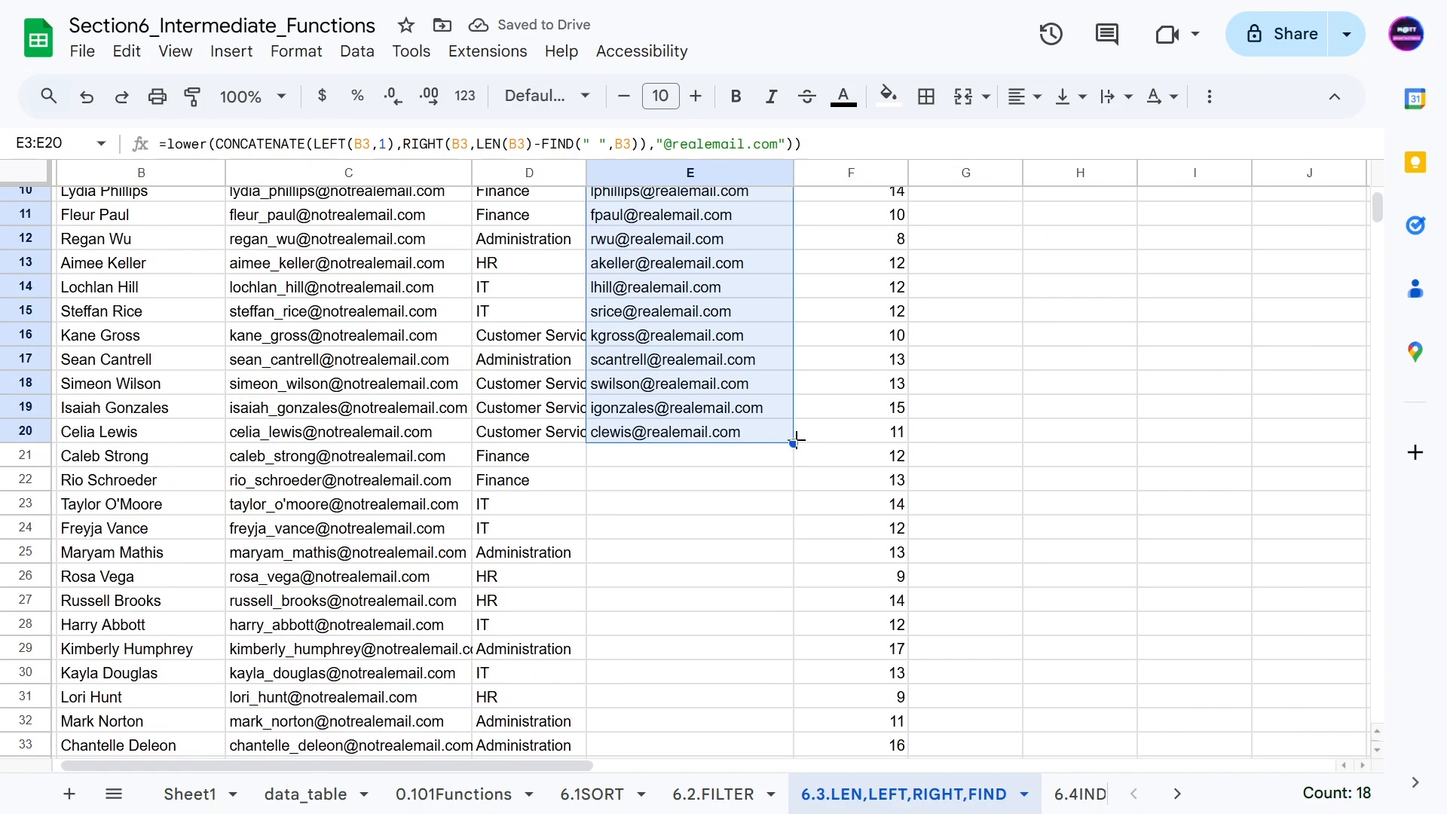
pyautogui.moveTo(795, 440); pyautogui.dragTo(745, 618)
pyautogui.scroll(-3, 745, 614)
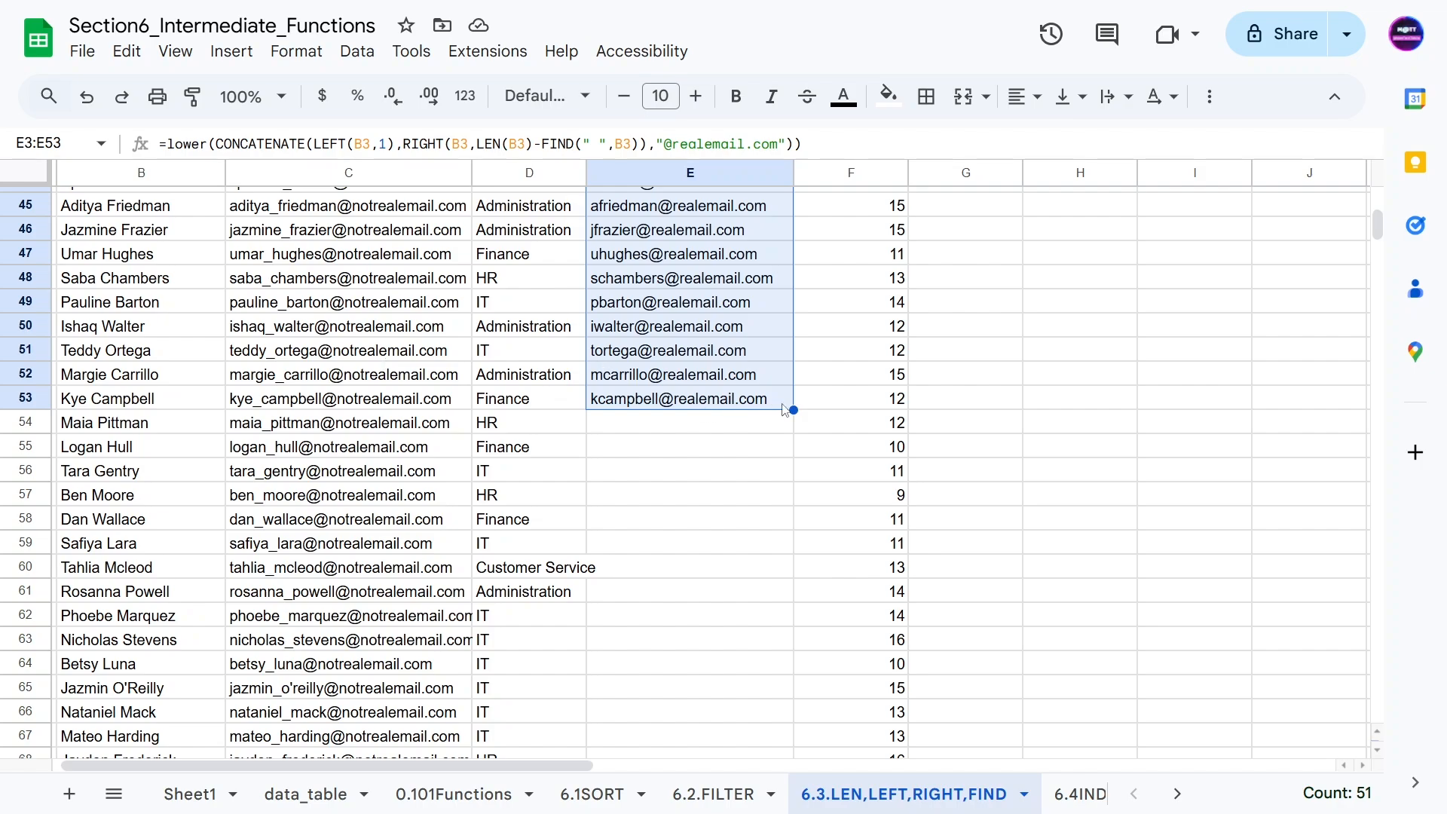
pyautogui.moveTo(793, 410); pyautogui.dragTo(745, 494)
pyautogui.scroll(10, 716, 523)
pyautogui.scroll(15, 719, 513)
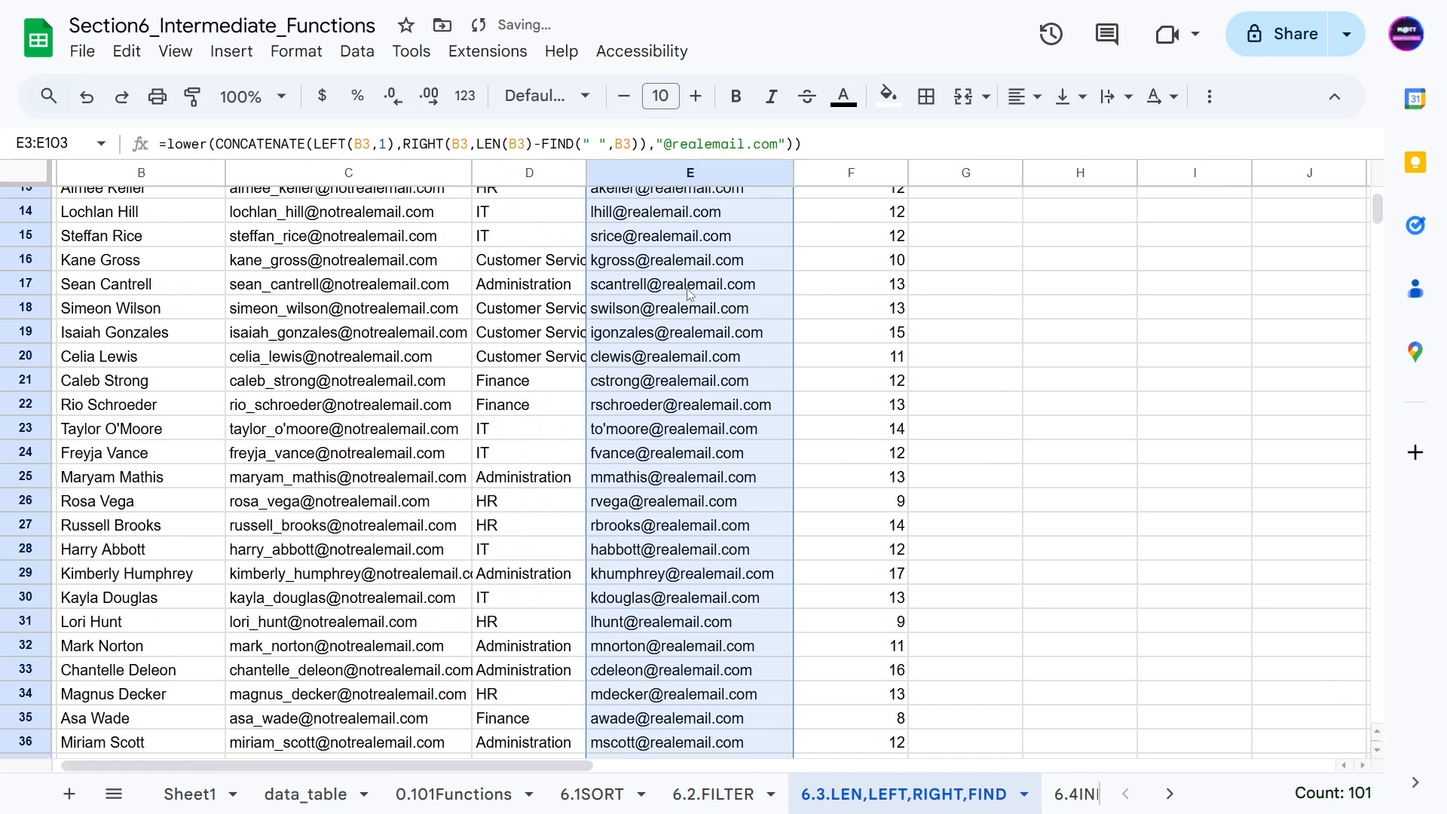
# - Fill the FIND formula from I3 down to I22
pyautogui.click(1203, 230)
pyautogui.click(1206, 248)
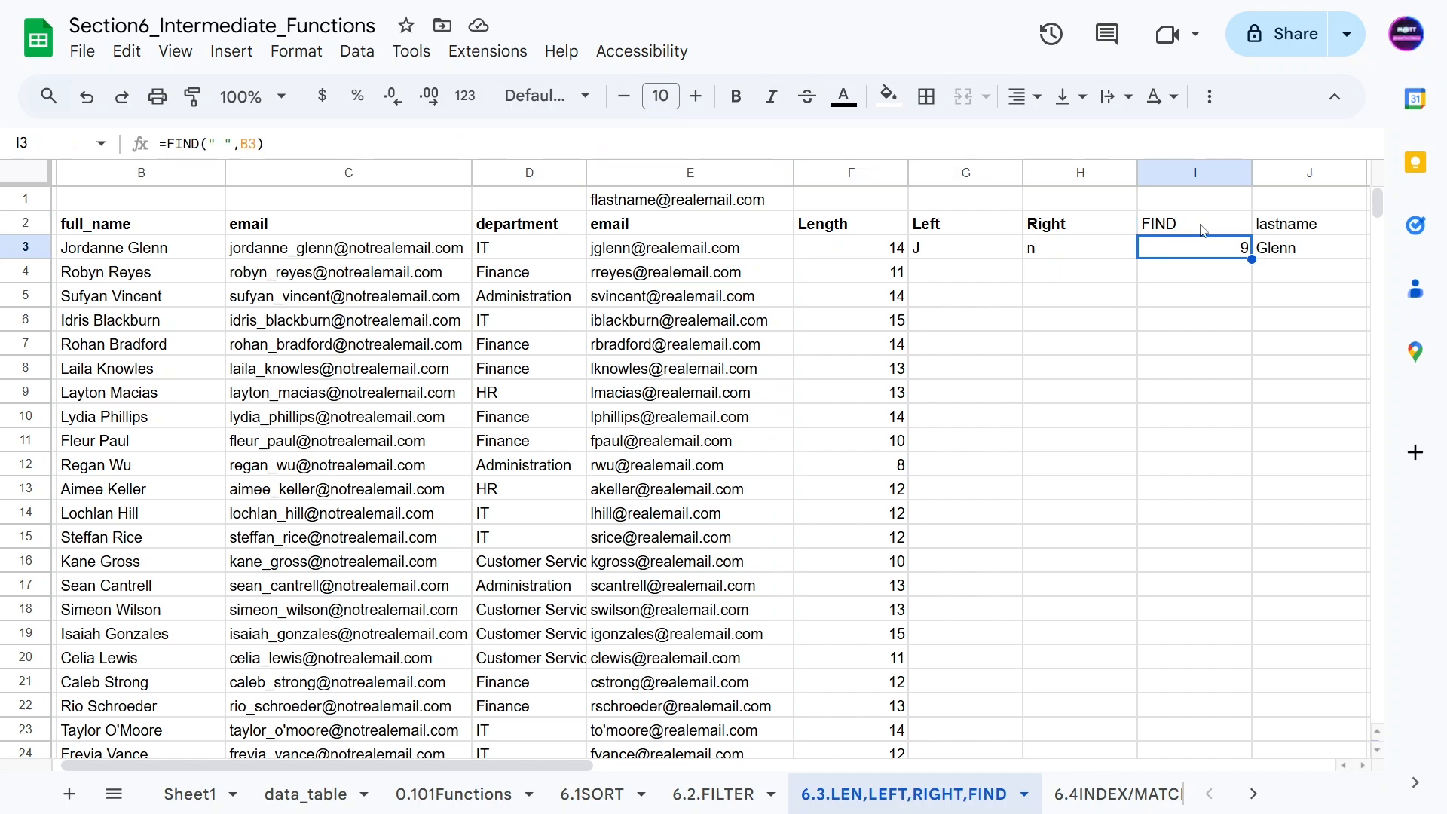
pyautogui.moveTo(1251, 259); pyautogui.dragTo(1236, 510)
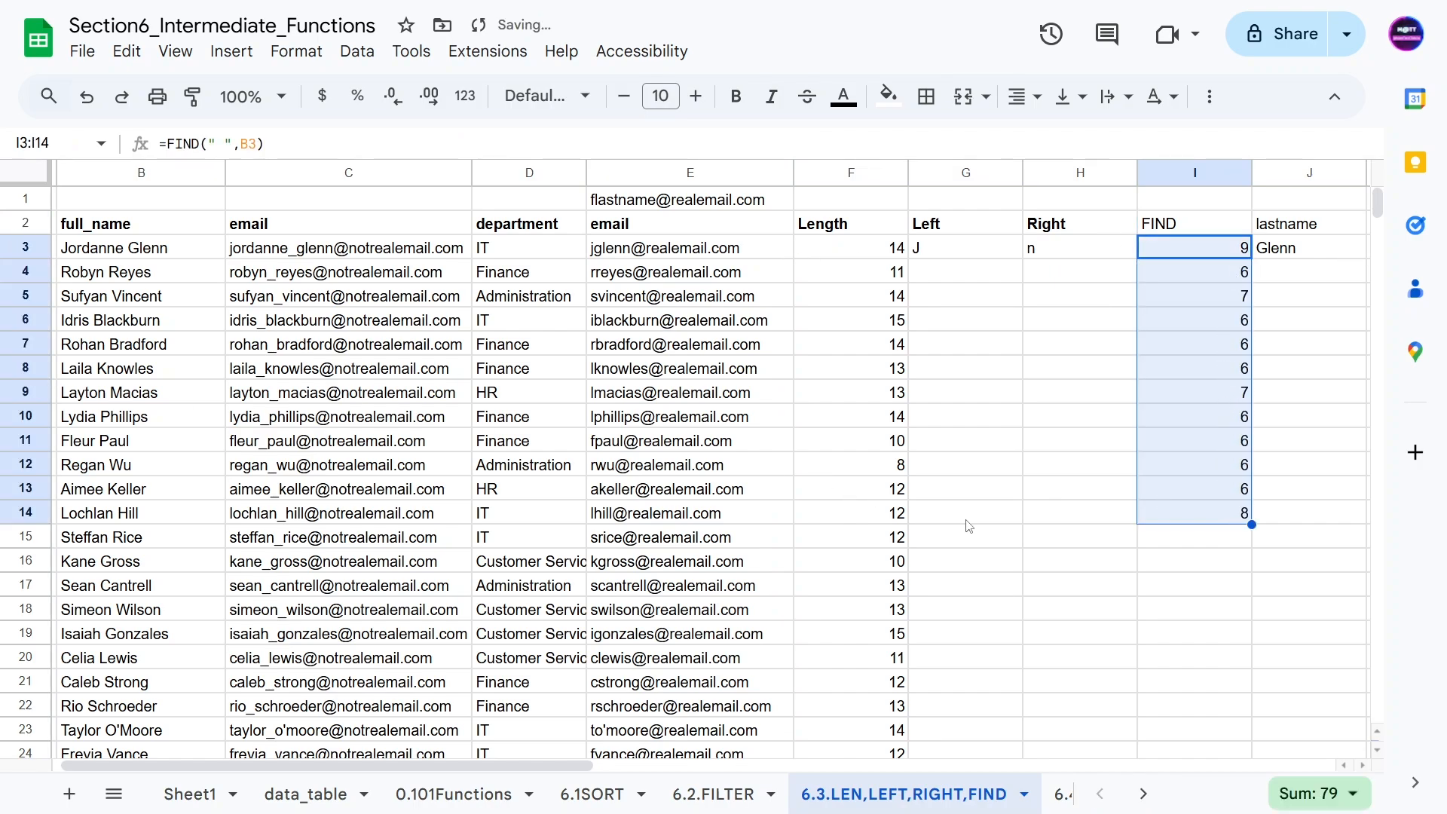
pyautogui.moveTo(1251, 524); pyautogui.dragTo(1223, 686)
pyautogui.scroll(-2, 1031, 562)
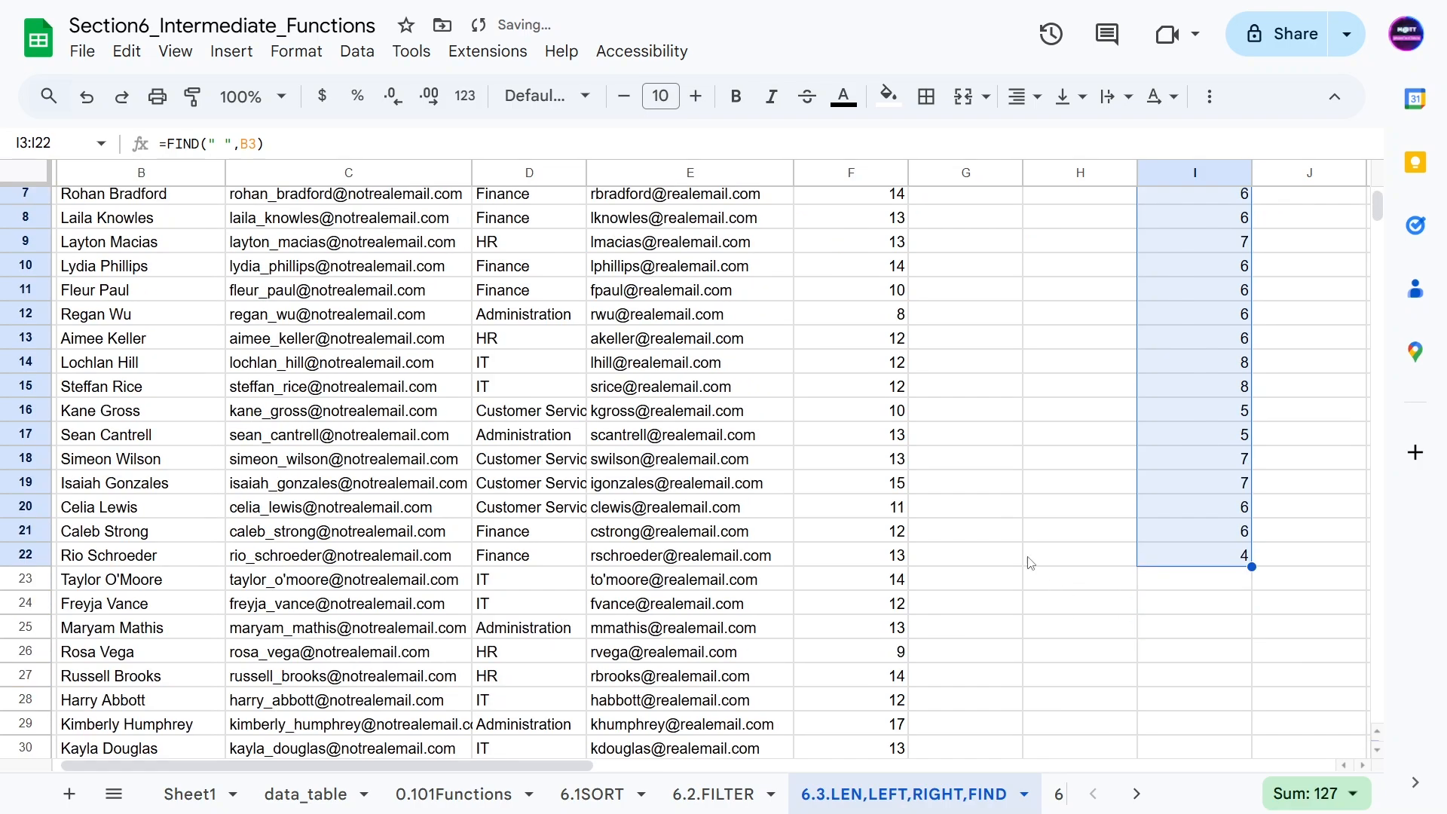
pyautogui.scroll(2, 855, 410)
# - Review the Length values in F3:F21 against the FIND results in I3:I22 and the last-name formula in J3
pyautogui.moveTo(858, 250); pyautogui.dragTo(844, 691)
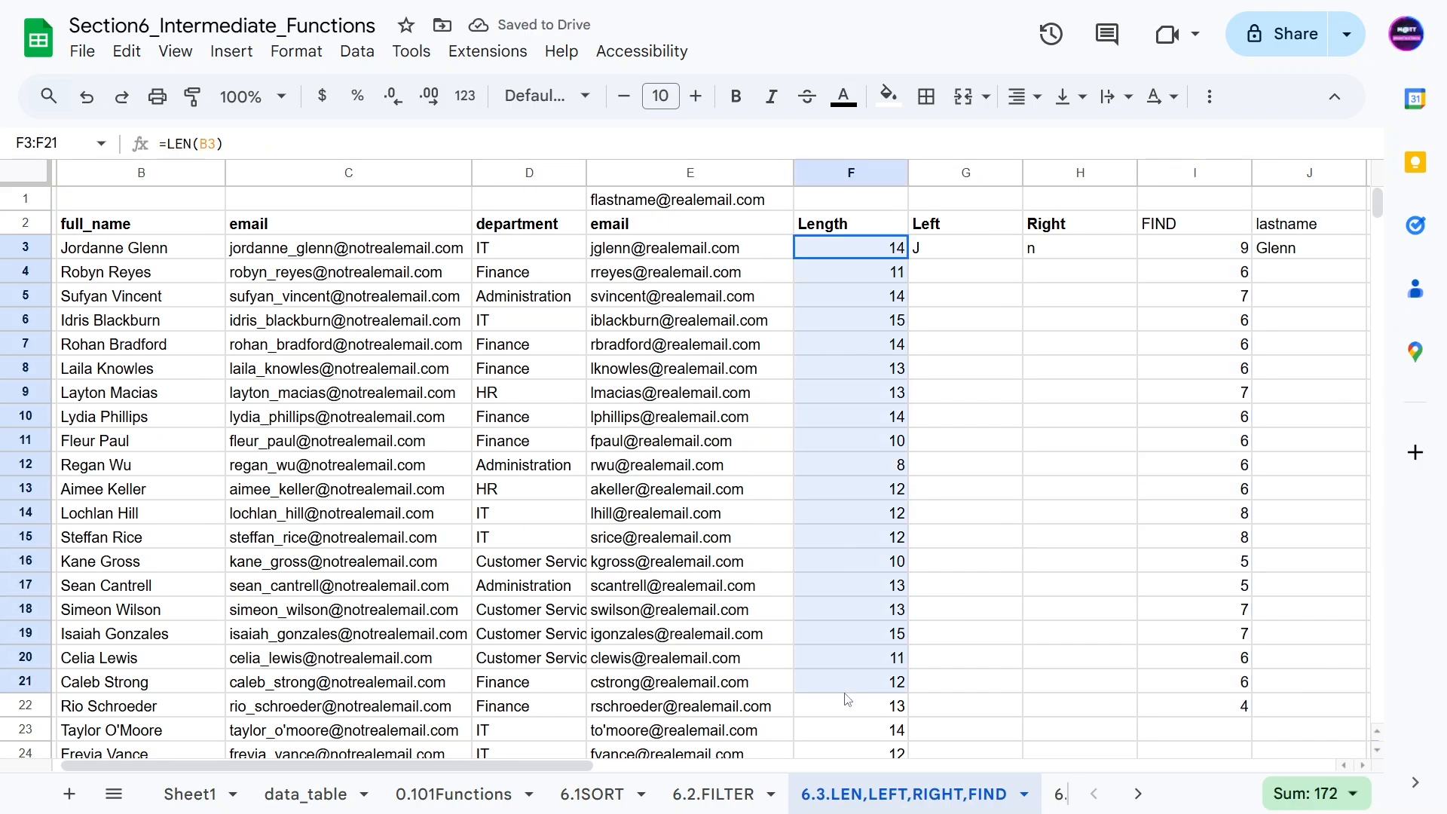
pyautogui.moveTo(1203, 253); pyautogui.dragTo(1205, 705)
pyautogui.click(1314, 252)
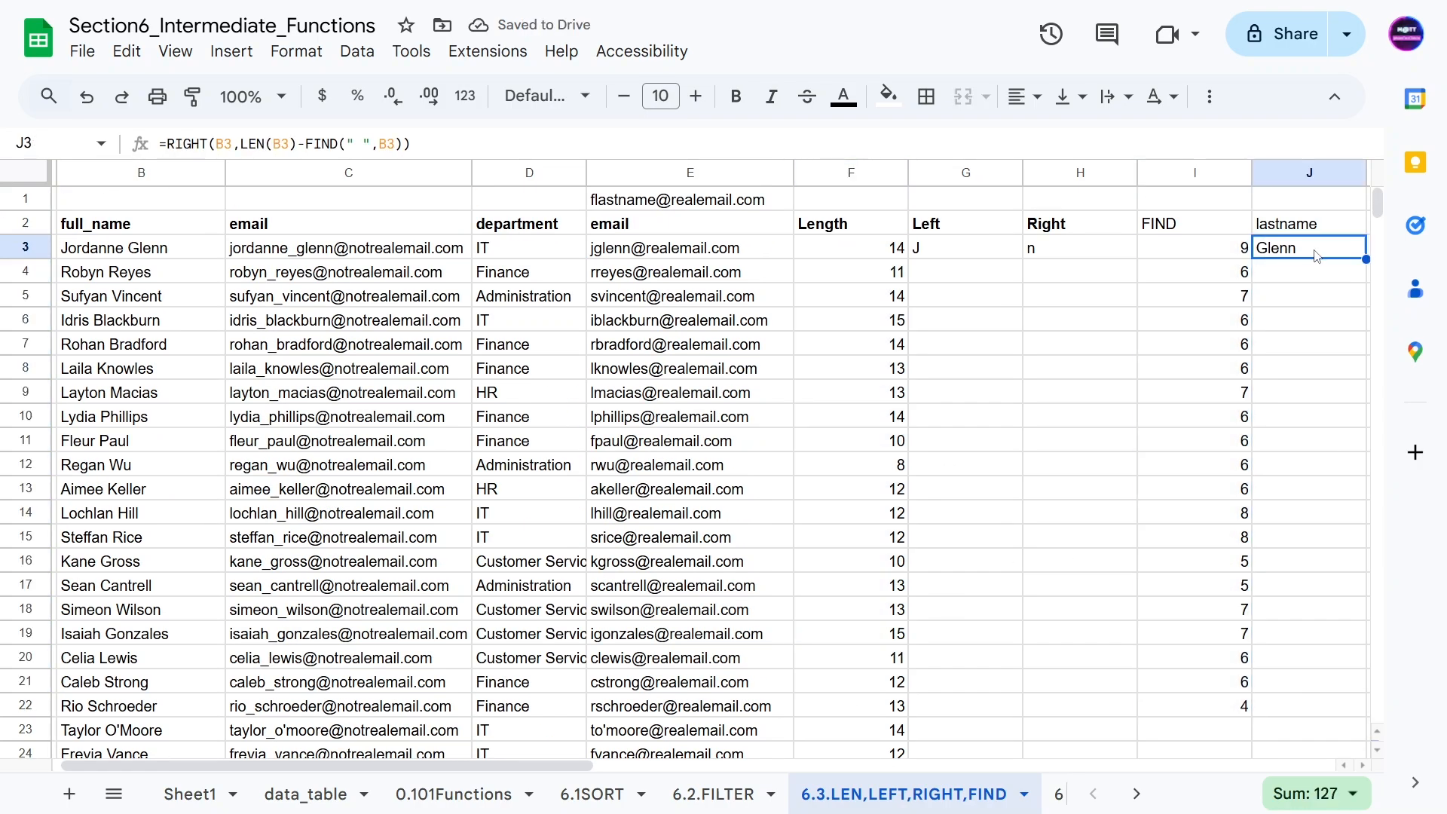
# - Fill the last-name formula from J3 down to J22
pyautogui.click(1368, 258)
pyautogui.click(1235, 251)
pyautogui.moveTo(1255, 260); pyautogui.dragTo(1191, 705)
# - Examine the combined email formula in E3 alongside the employee data in row 3
pyautogui.press('Left')
pyautogui.press('Left')
pyautogui.press('Left')
pyautogui.press('Left')
pyautogui.press('Left')
pyautogui.press('Left')
pyautogui.press('Left')
pyautogui.press('Left')
pyautogui.press('Left')
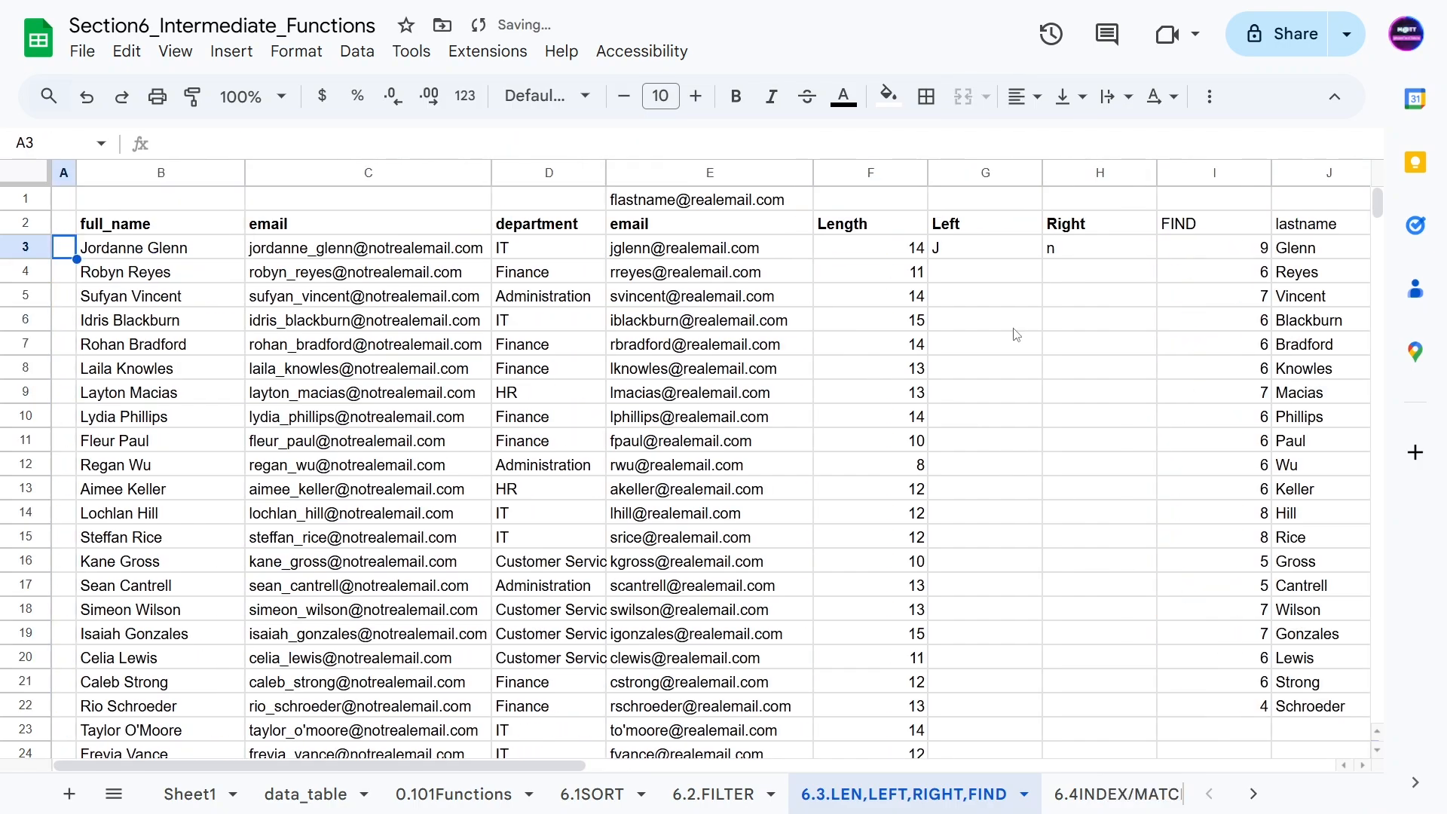
pyautogui.click(709, 251)
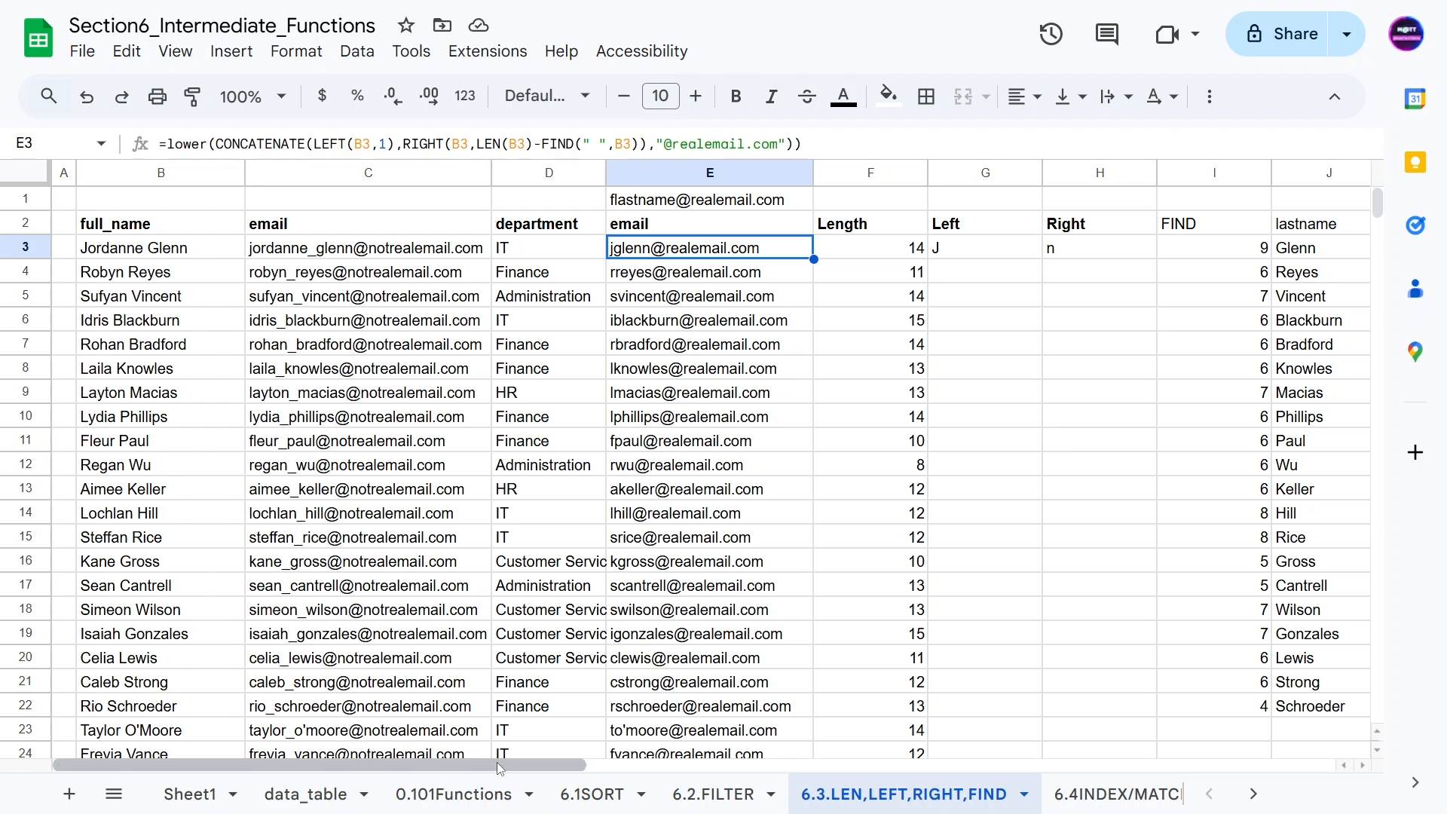
# - Enter the heading "mid" in K2, next to the lastname column
pyautogui.moveTo(501, 766); pyautogui.dragTo(670, 749)
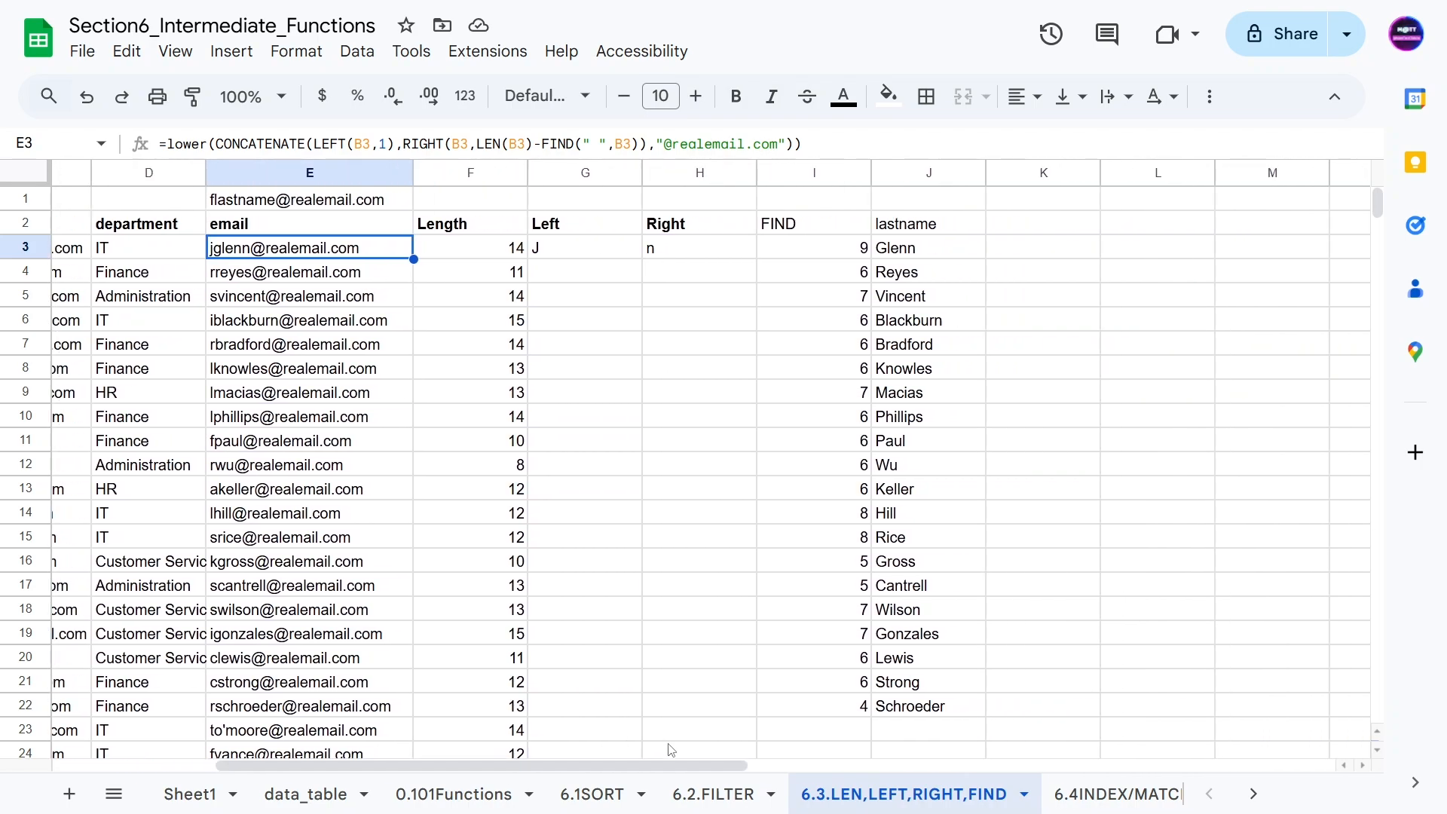
pyautogui.click(1031, 226)
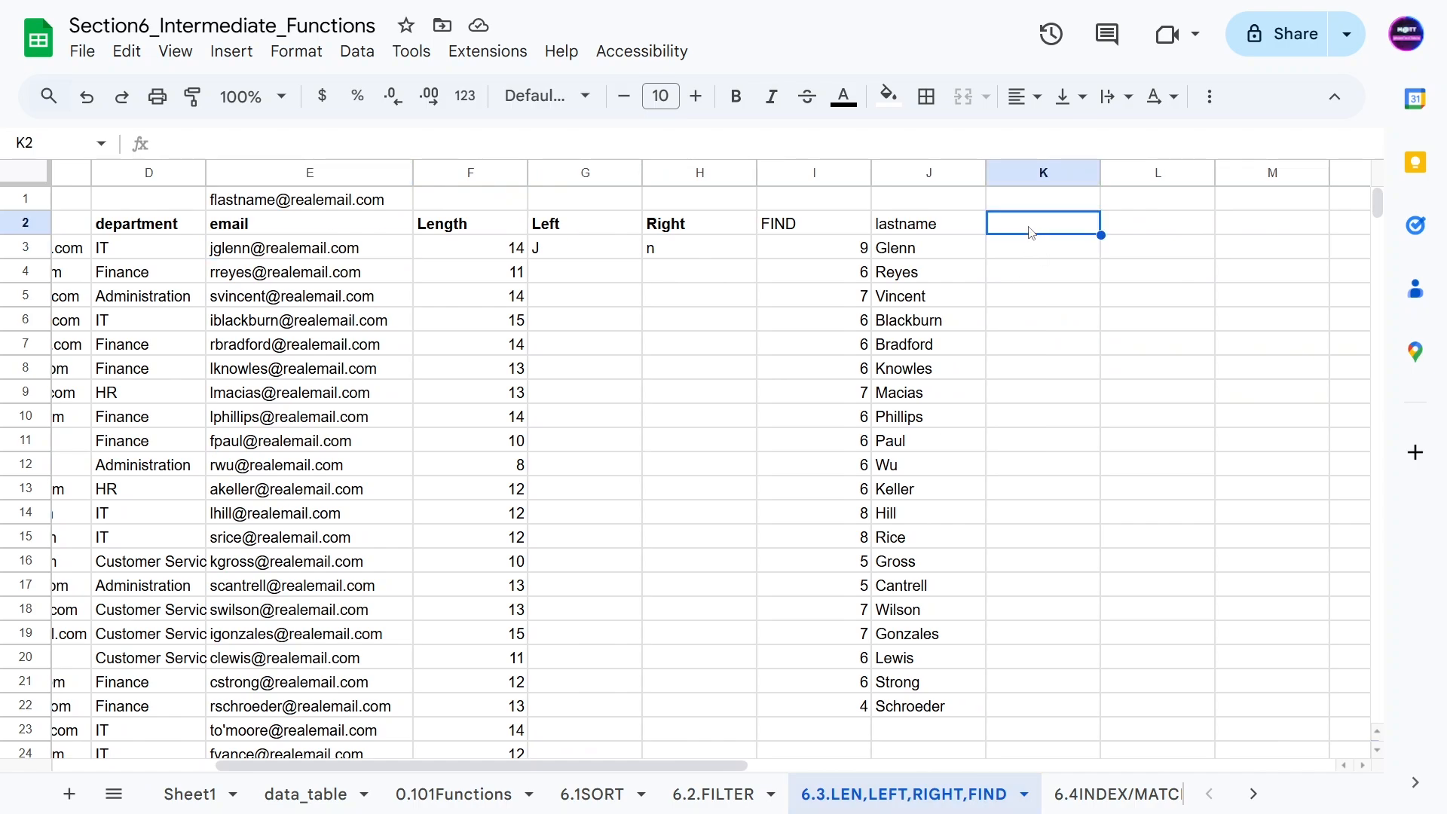
pyautogui.write('mid')
pyautogui.press('Return')
# - Begin a MID formula in K3 with the full name in B3 as its string argument
pyautogui.write('mid')
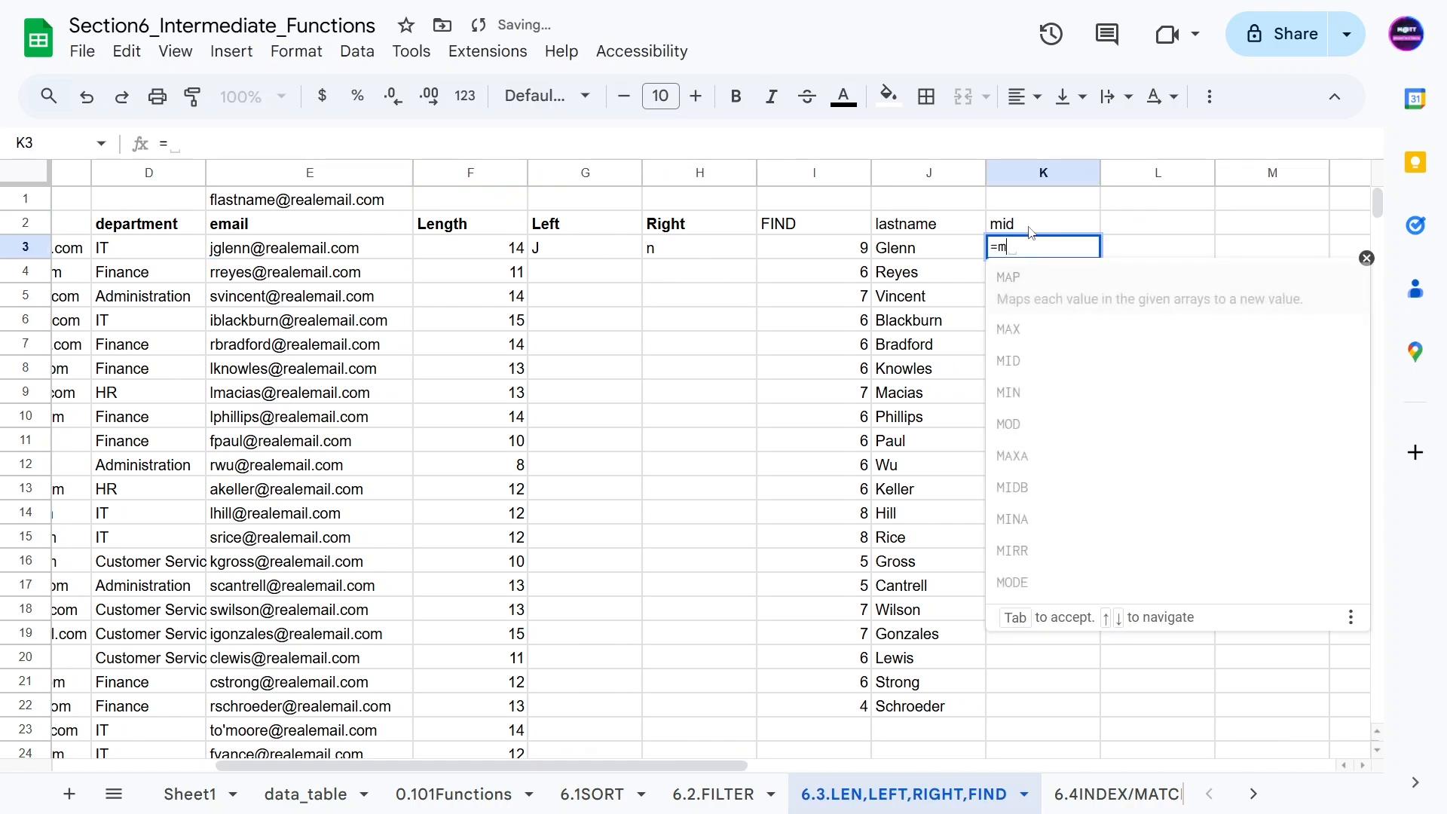
pyautogui.click(1063, 290)
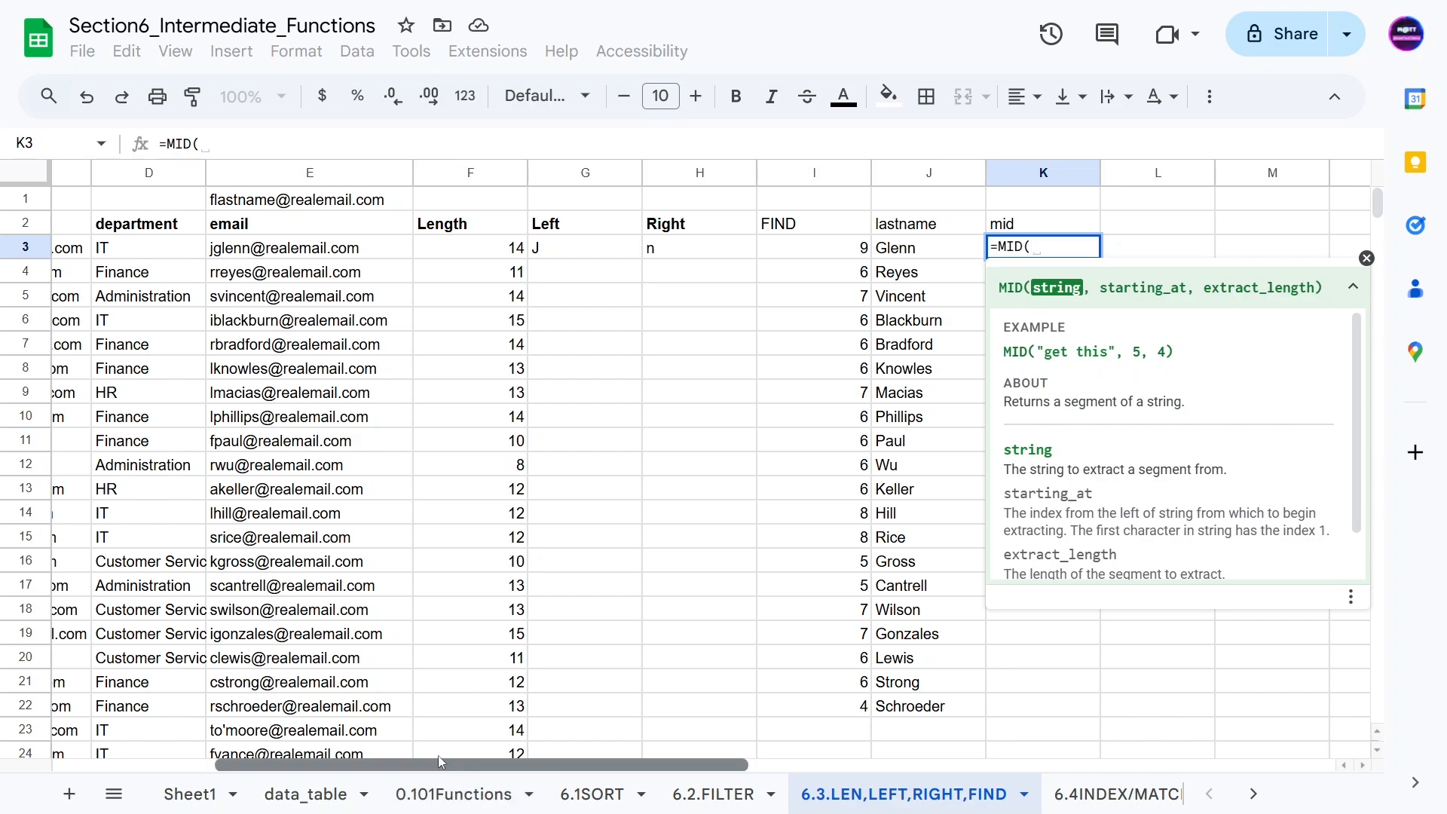
pyautogui.moveTo(452, 766); pyautogui.dragTo(289, 766)
pyautogui.click(135, 249)
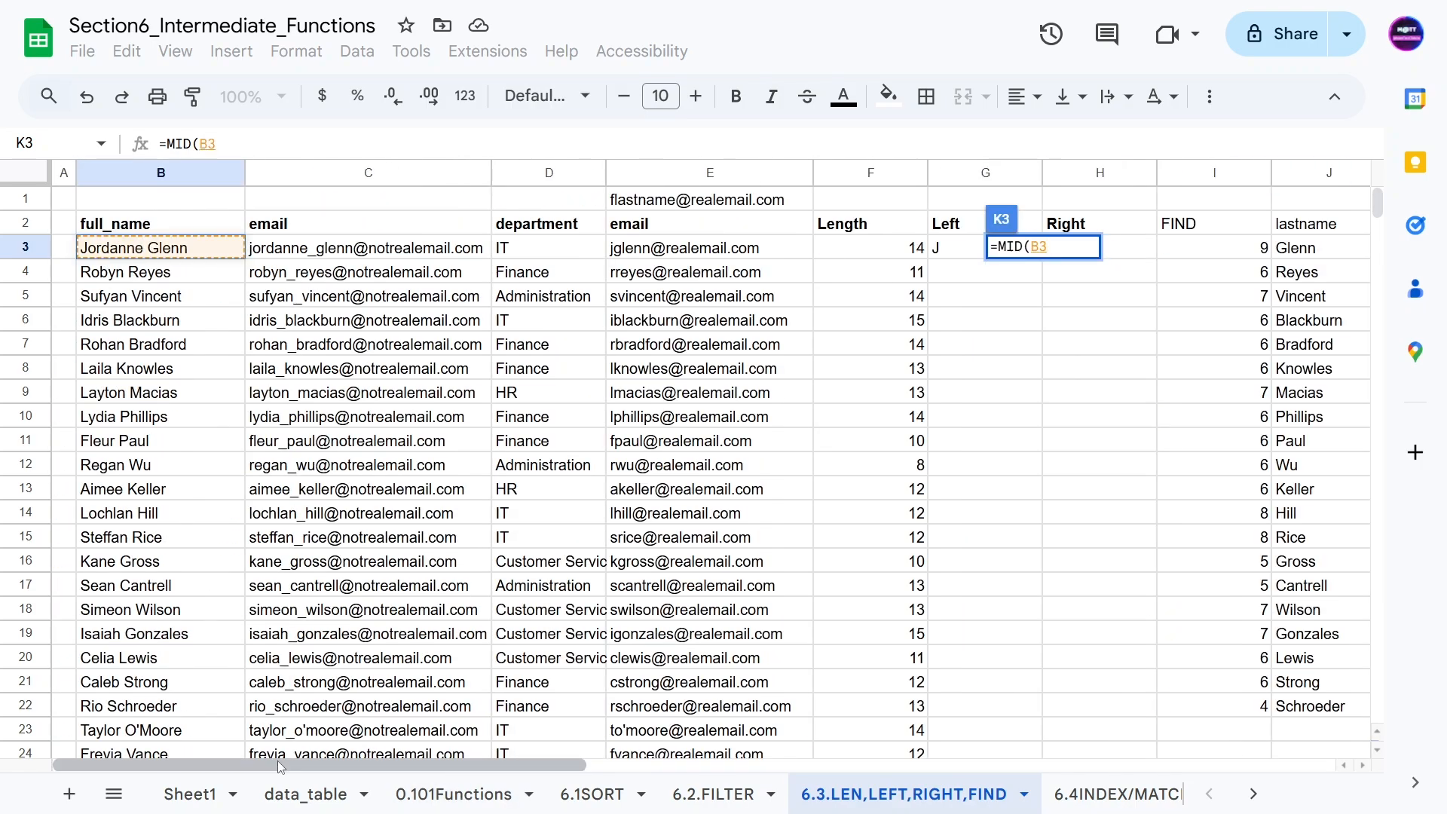
pyautogui.hscroll(5, 567, 629)
pyautogui.write(',')
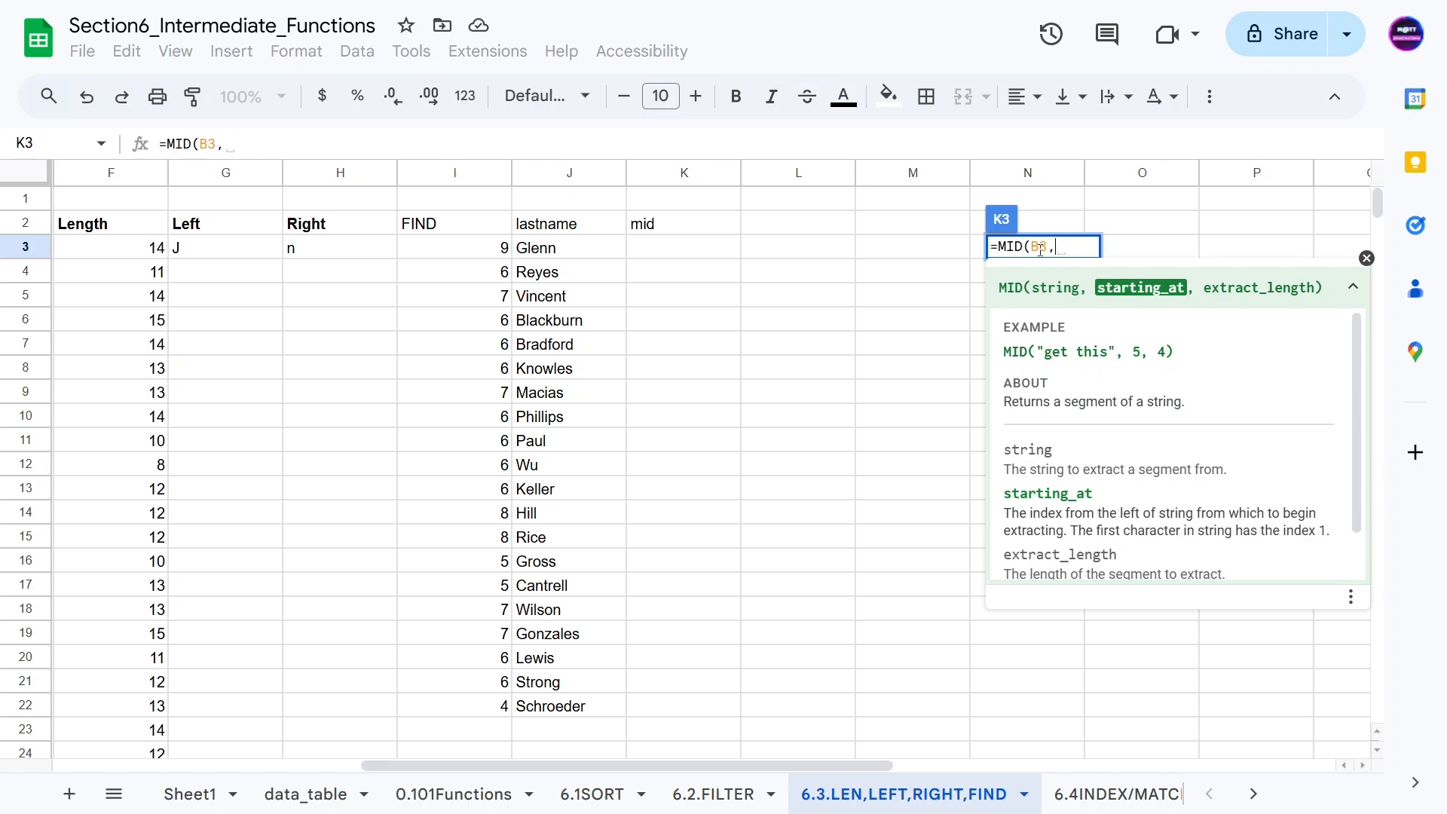
# - Give K3's MID formula FIND(" ",B3) as its starting position
pyautogui.write('FIN')
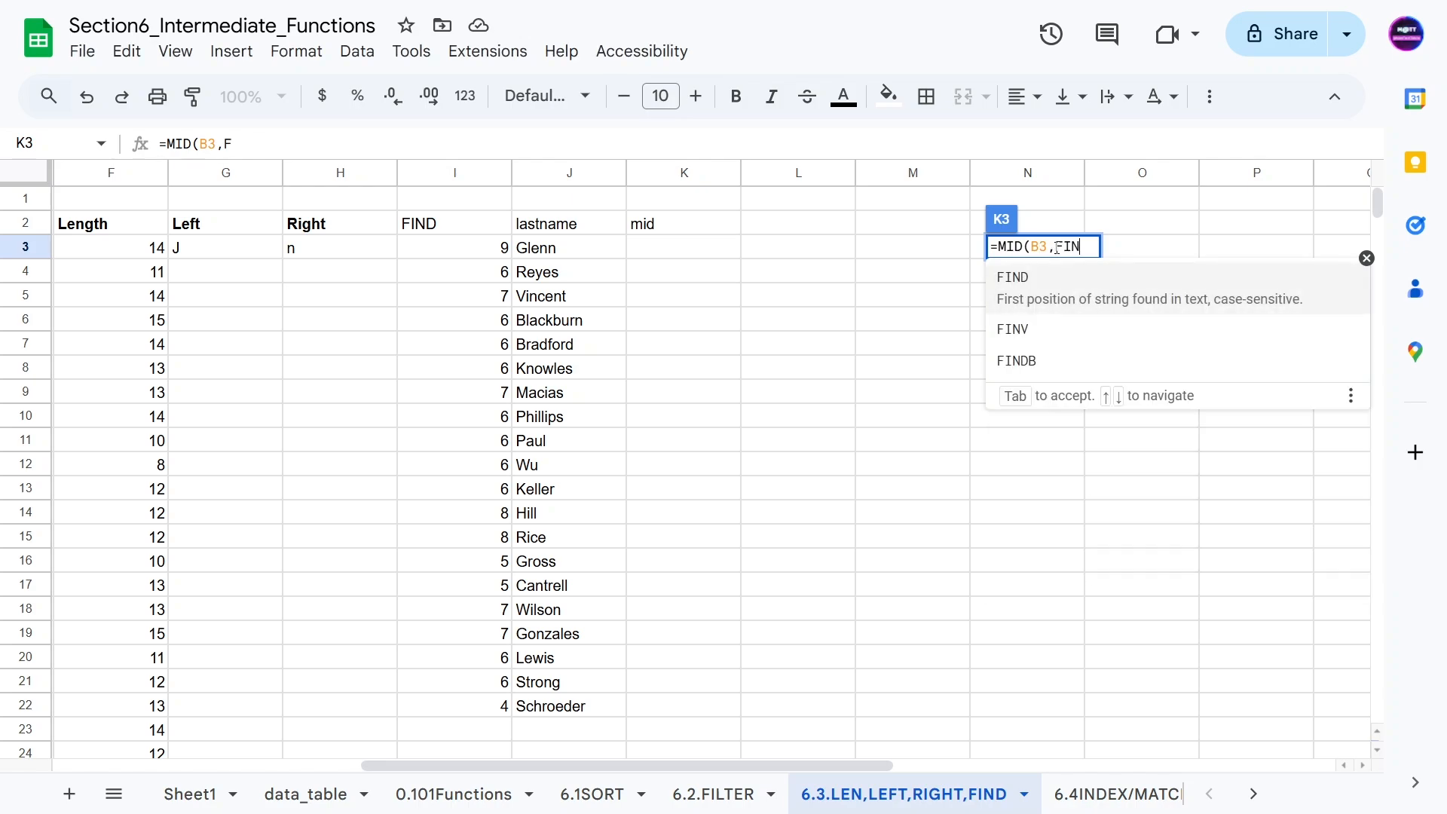
pyautogui.write('D(" "')
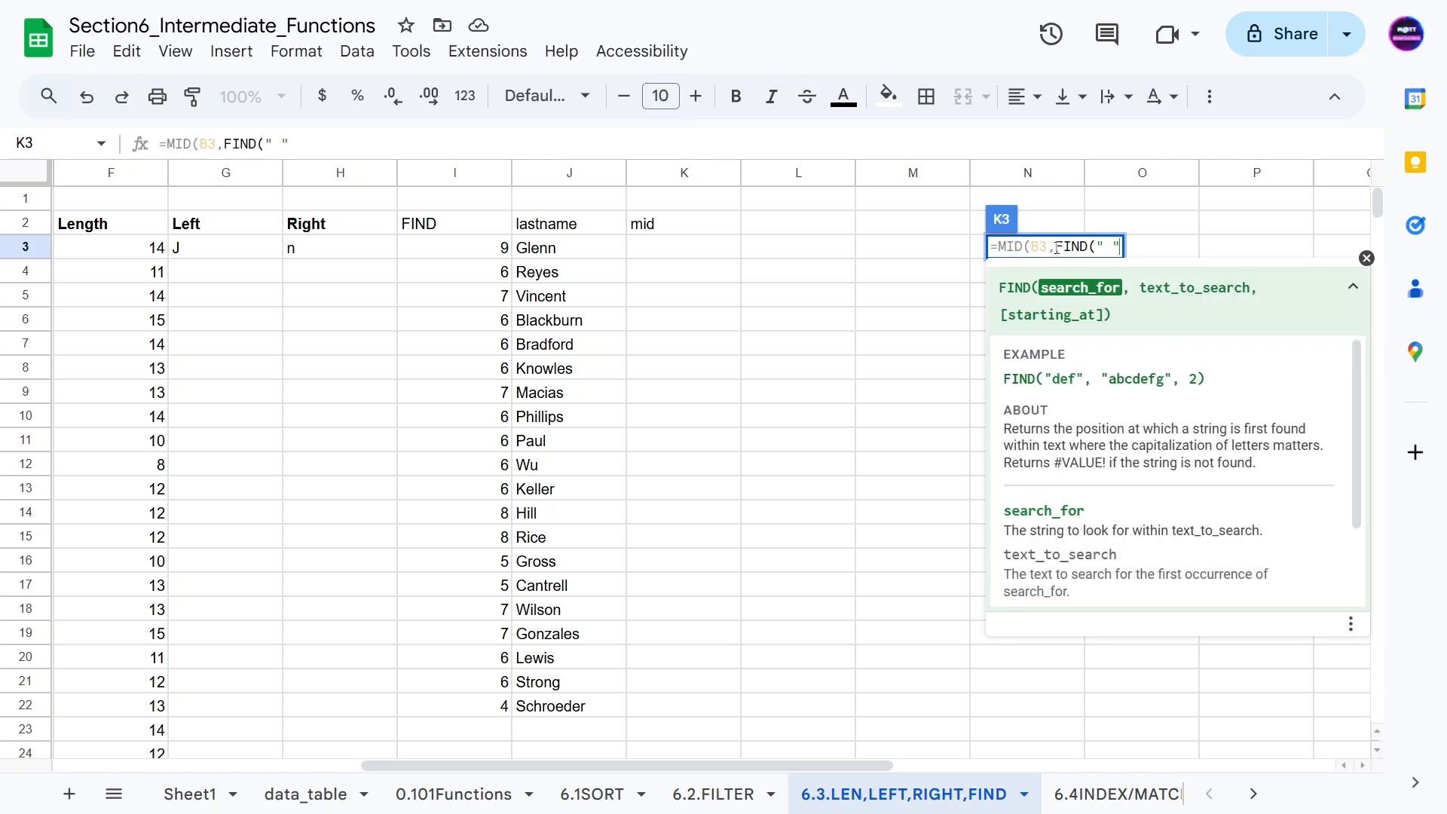
pyautogui.write(',')
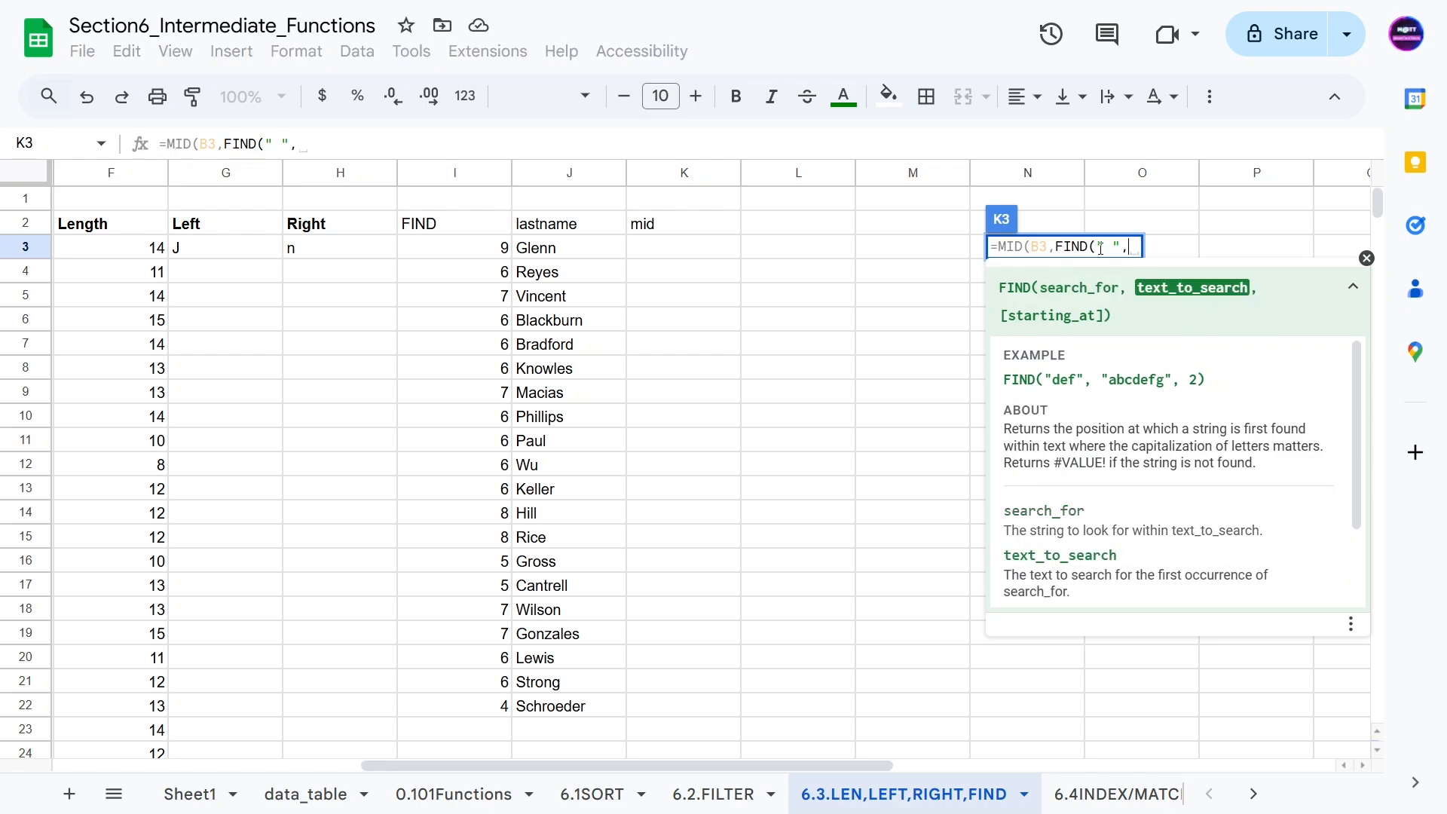
pyautogui.write('B3),')
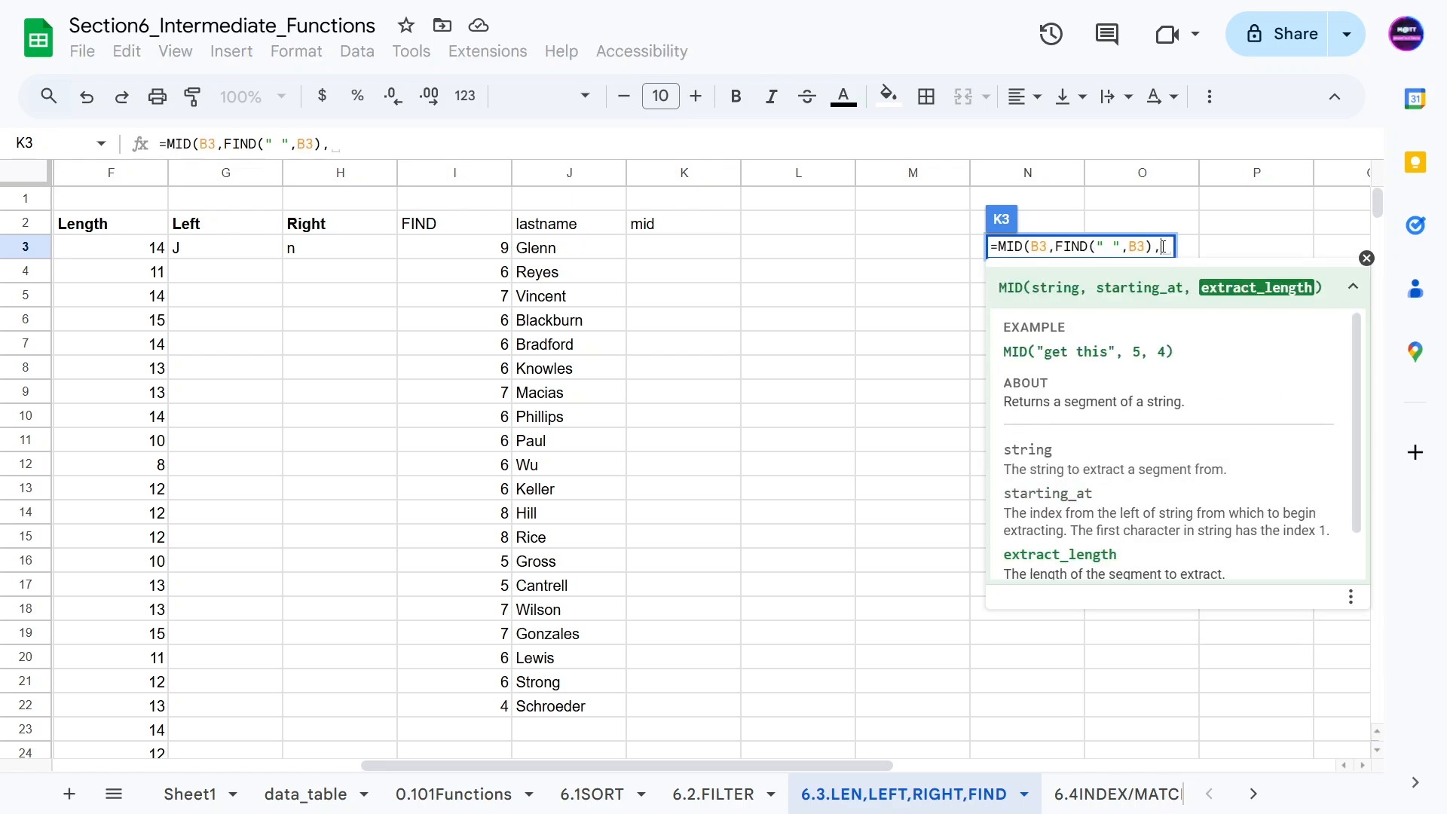
# - Add LEN(B3)-FIND(" ",B3) as the extract length in K3's MID formula
pyautogui.write('LE')
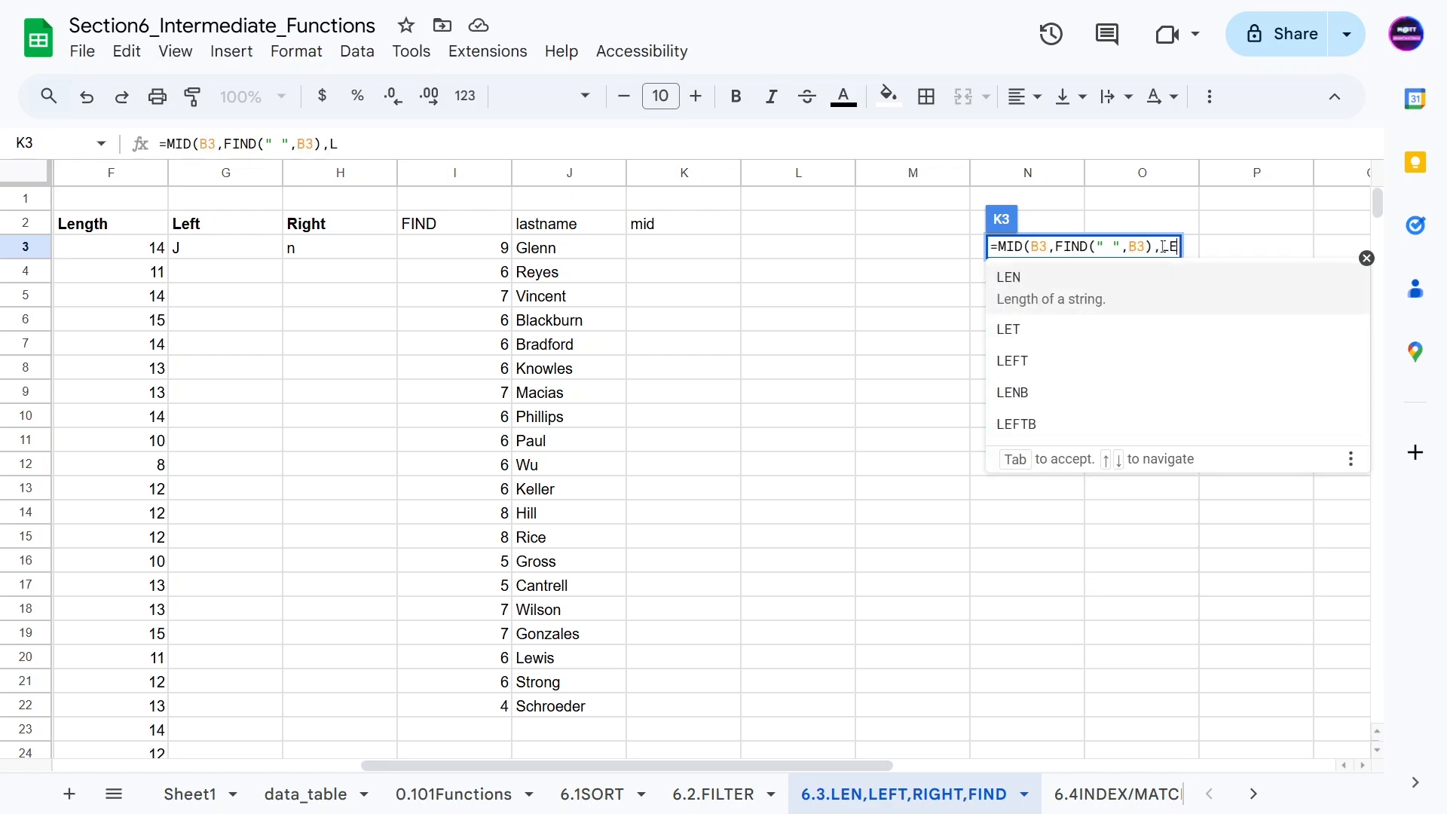
pyautogui.write('N(B3')
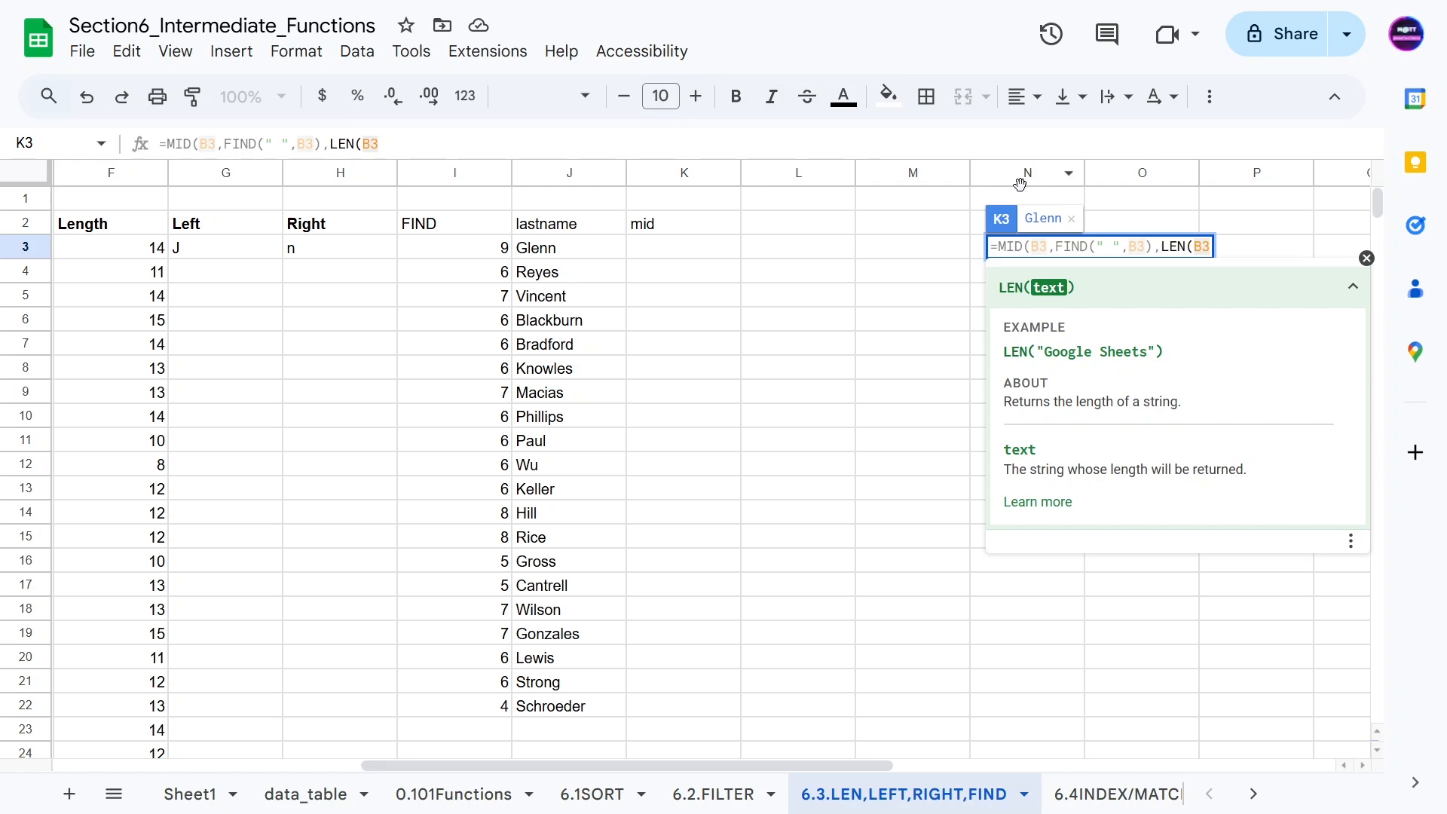
pyautogui.write(')')
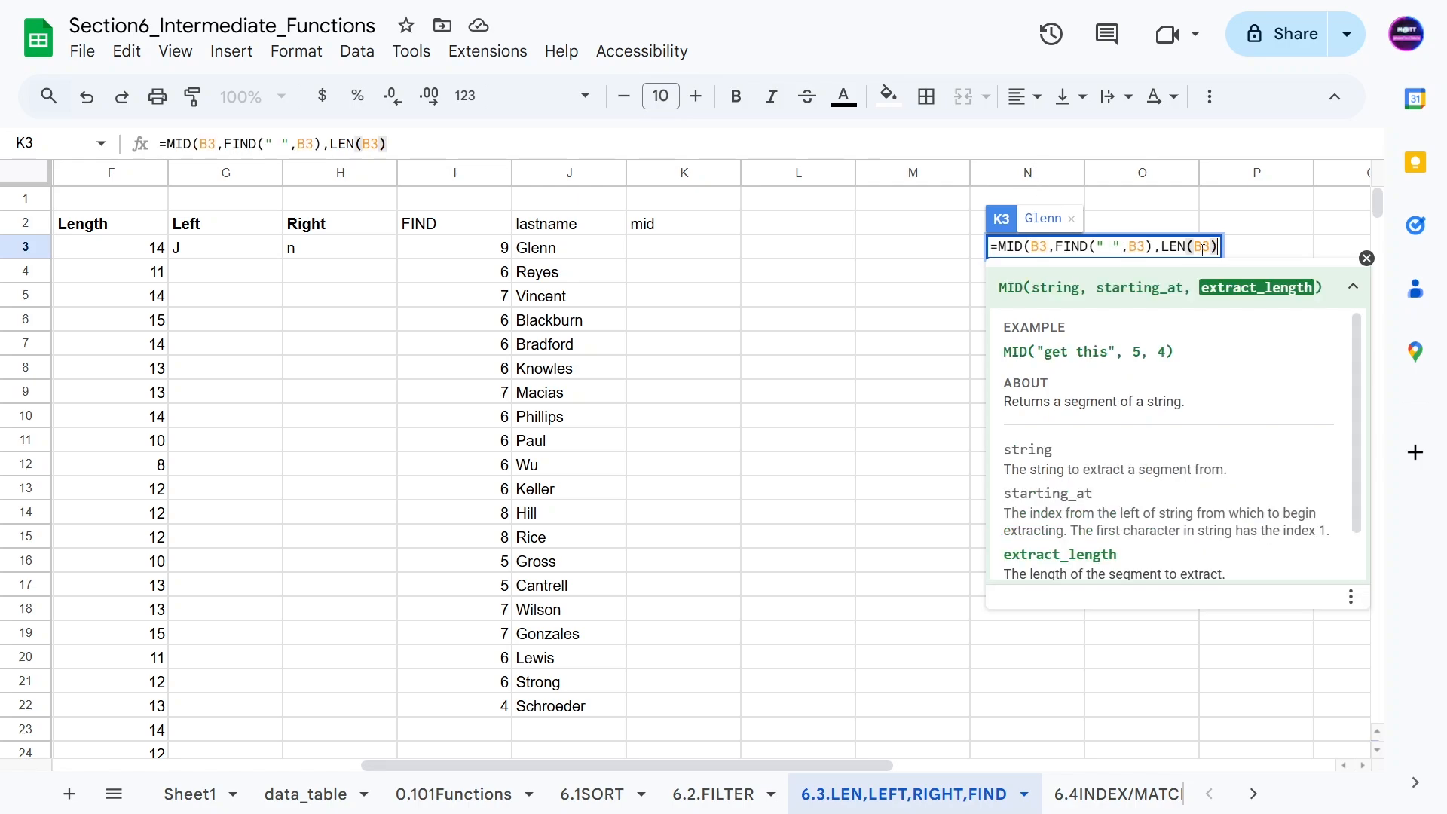
pyautogui.write('-FIND')
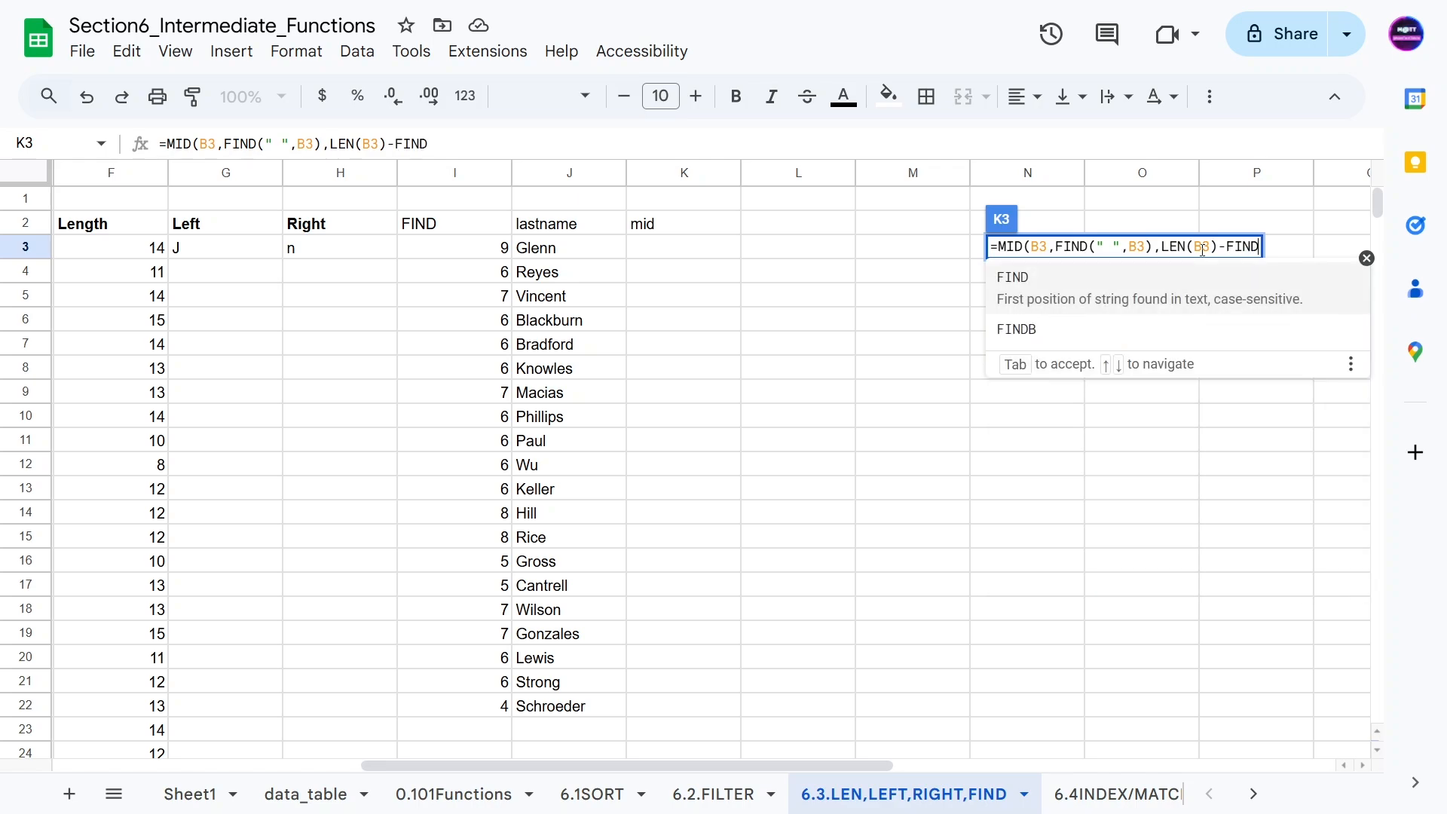
pyautogui.write('(" ",')
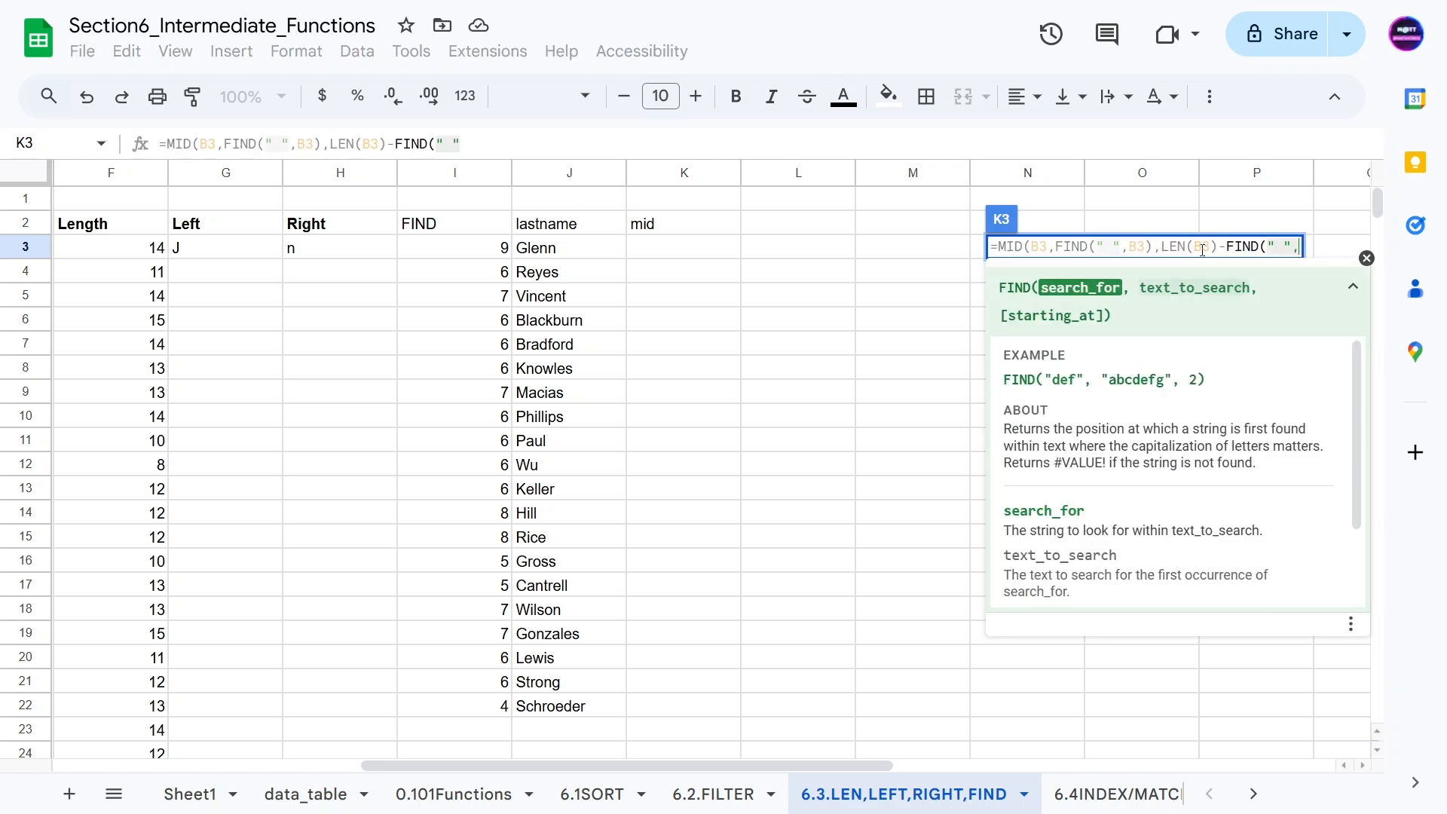
pyautogui.write('b3)')
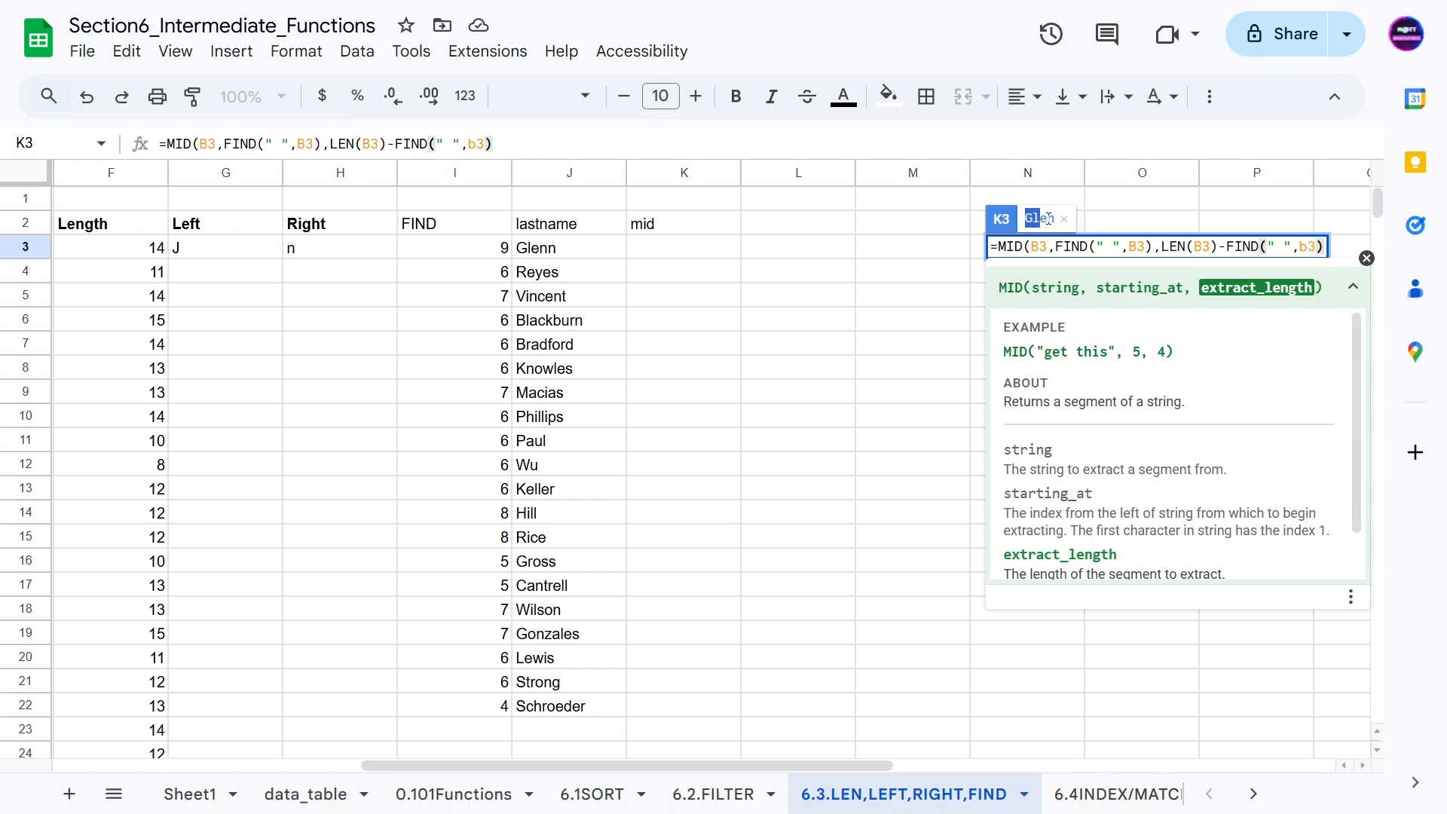
# - Add +1 to the FIND starting position in K3's MID formula and commit the formula
pyautogui.hotkey('ctrl', 'a')
pyautogui.click(1033, 246)
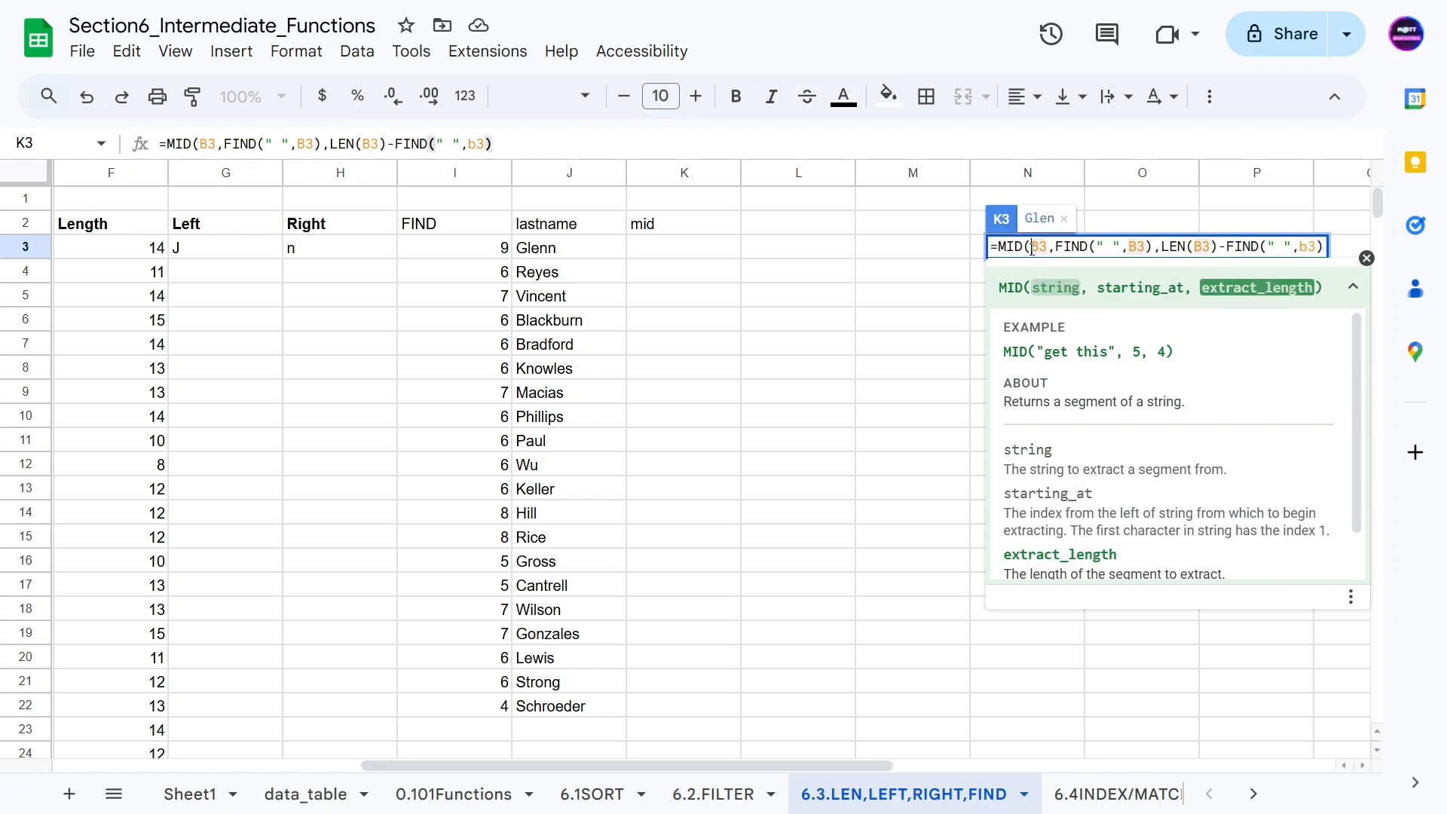
pyautogui.click(1086, 245)
pyautogui.click(1169, 246)
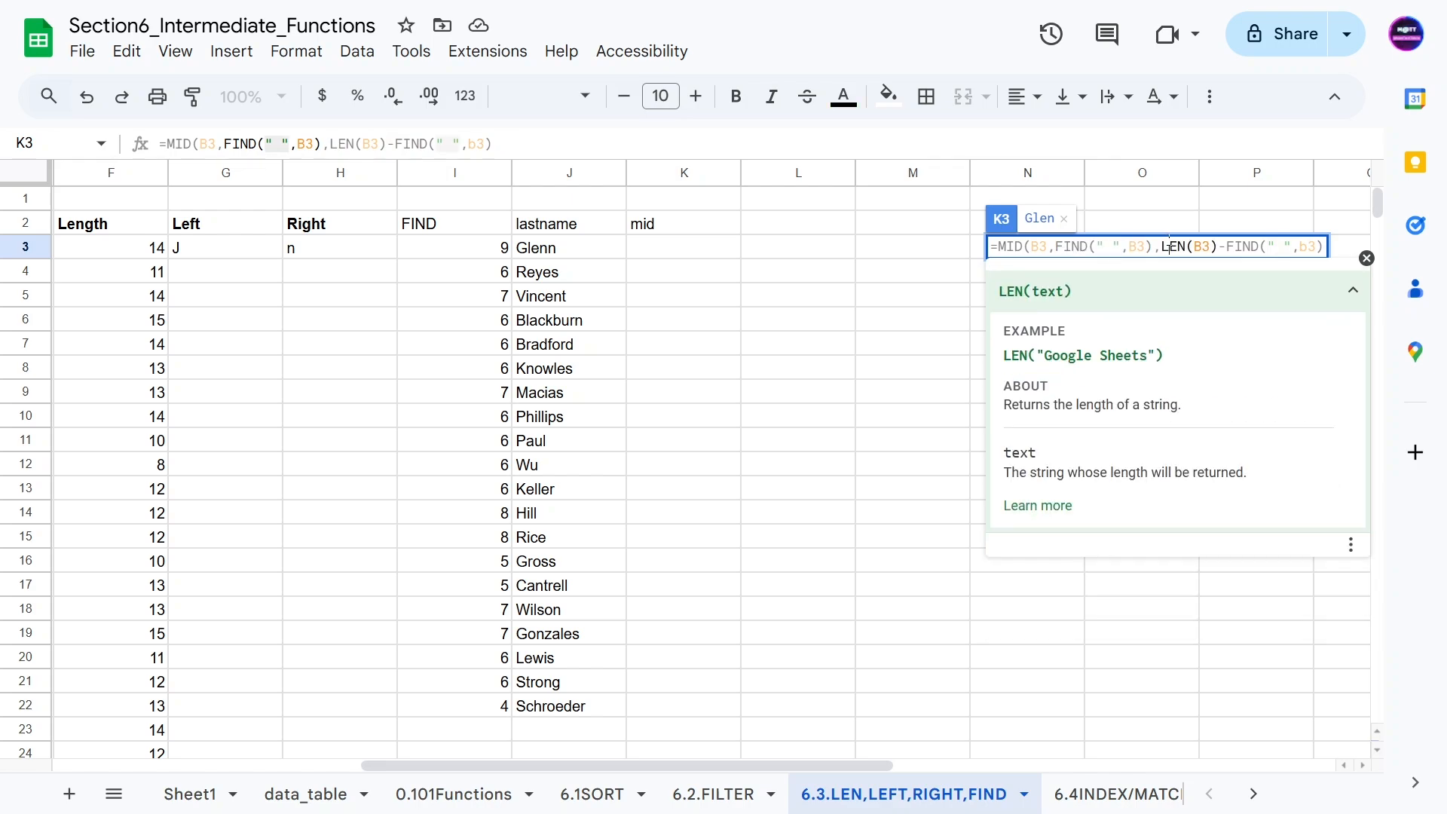
pyautogui.click(1030, 246)
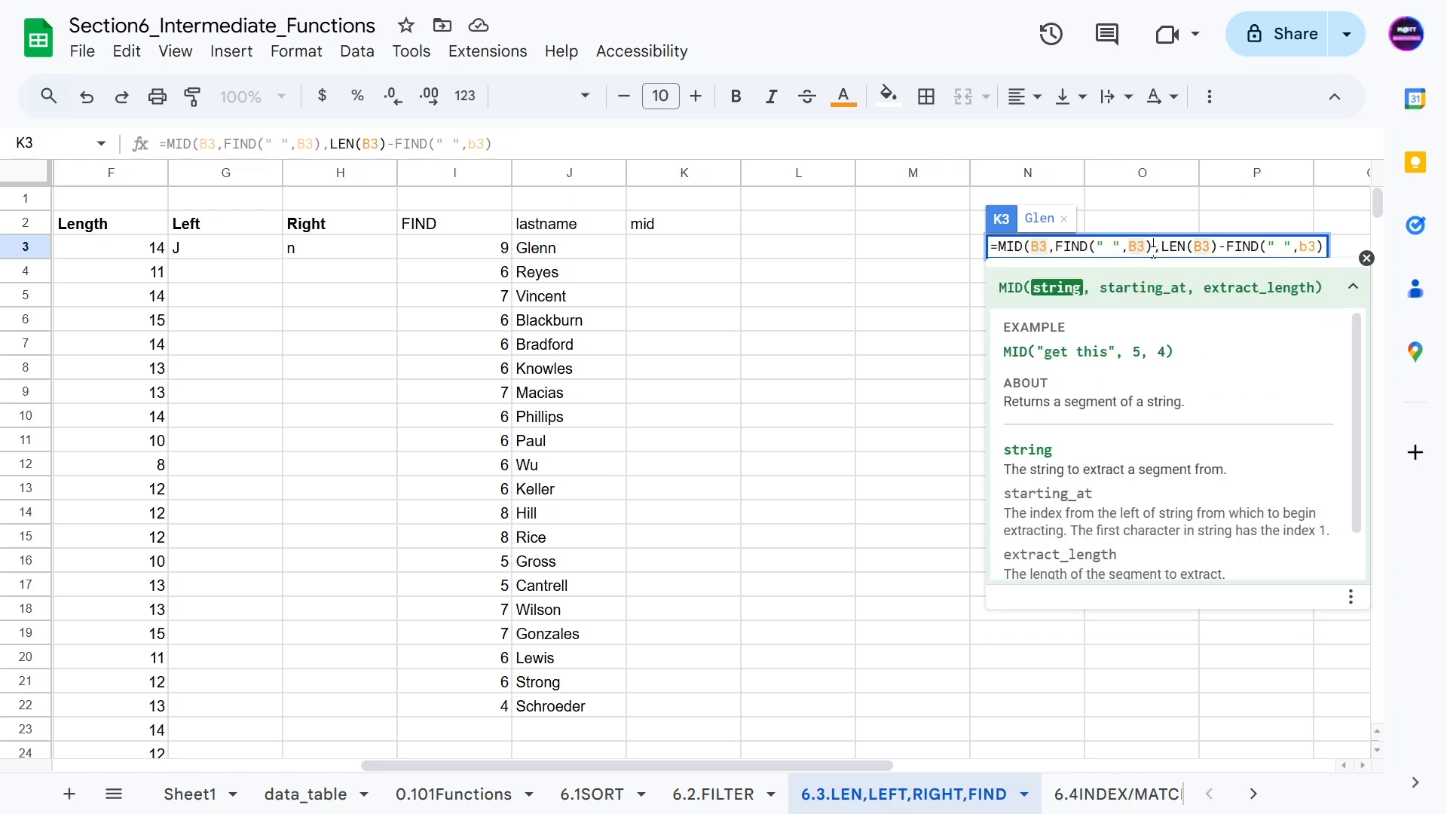
pyautogui.click(1152, 246)
pyautogui.write('+1')
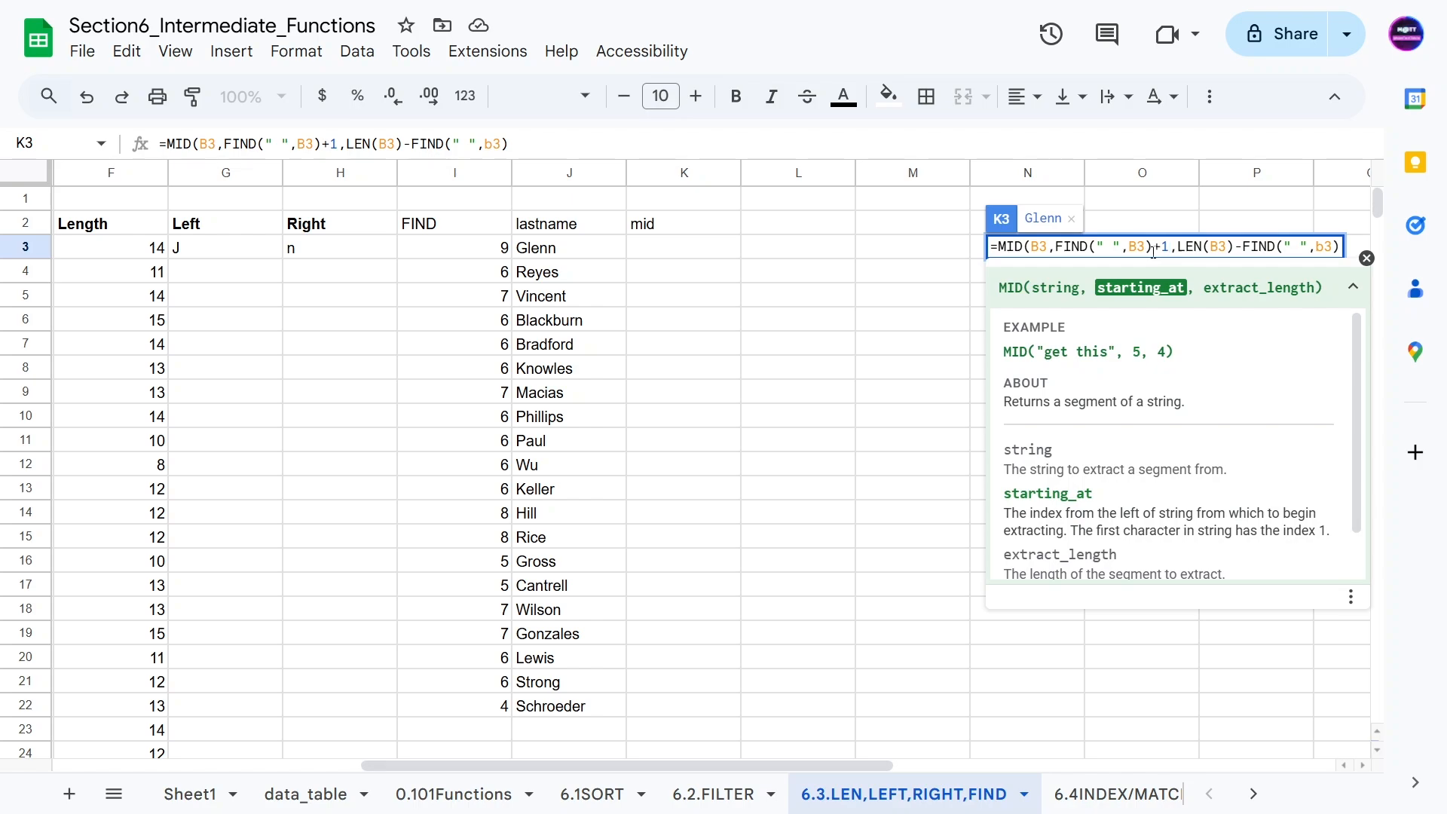
pyautogui.press('Return')
# - Compare the RIGHT formula in J3 with the MID formula in K3
pyautogui.click(633, 371)
pyautogui.click(577, 256)
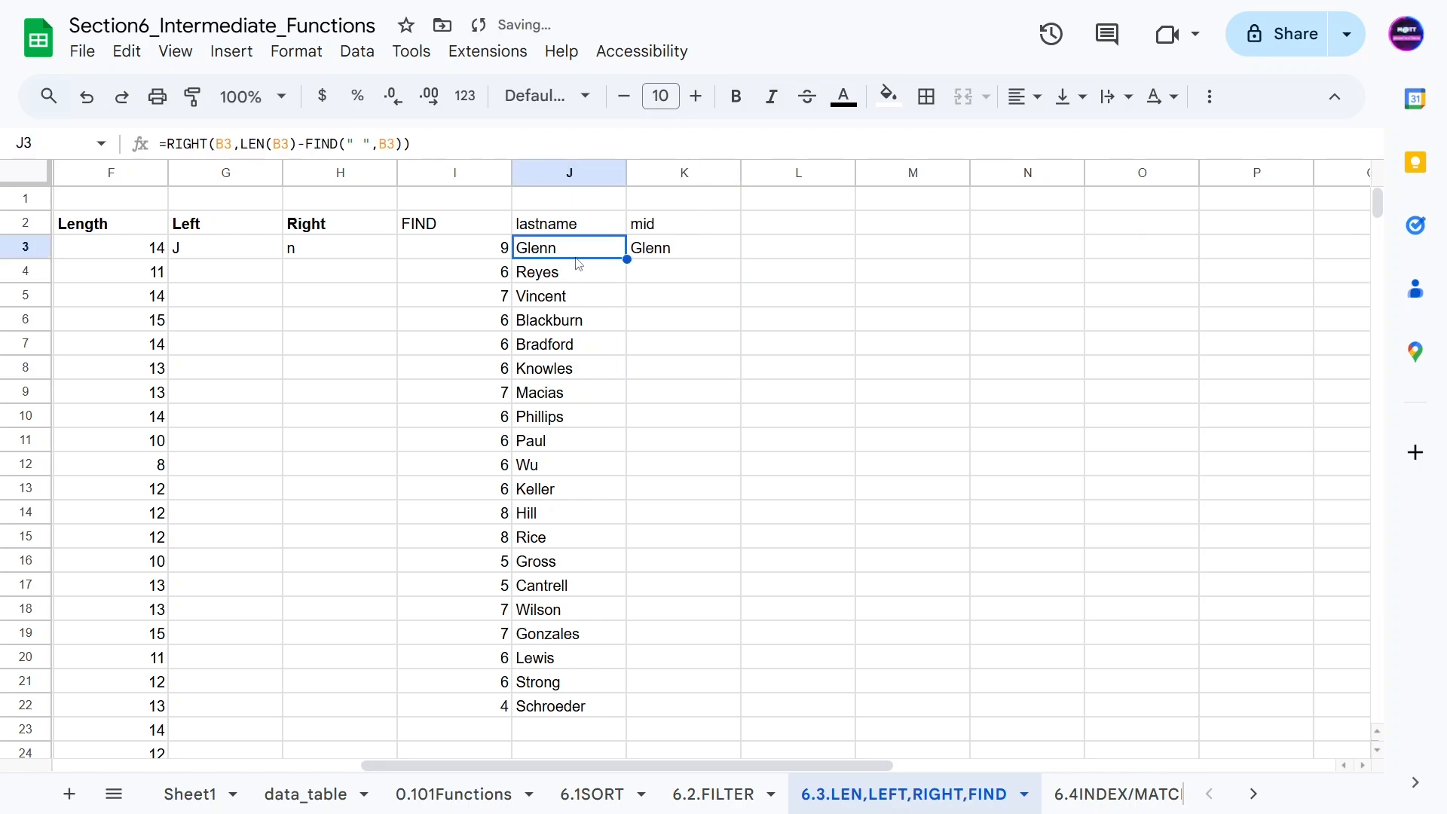
pyautogui.write('j')
pyautogui.press('Escape')
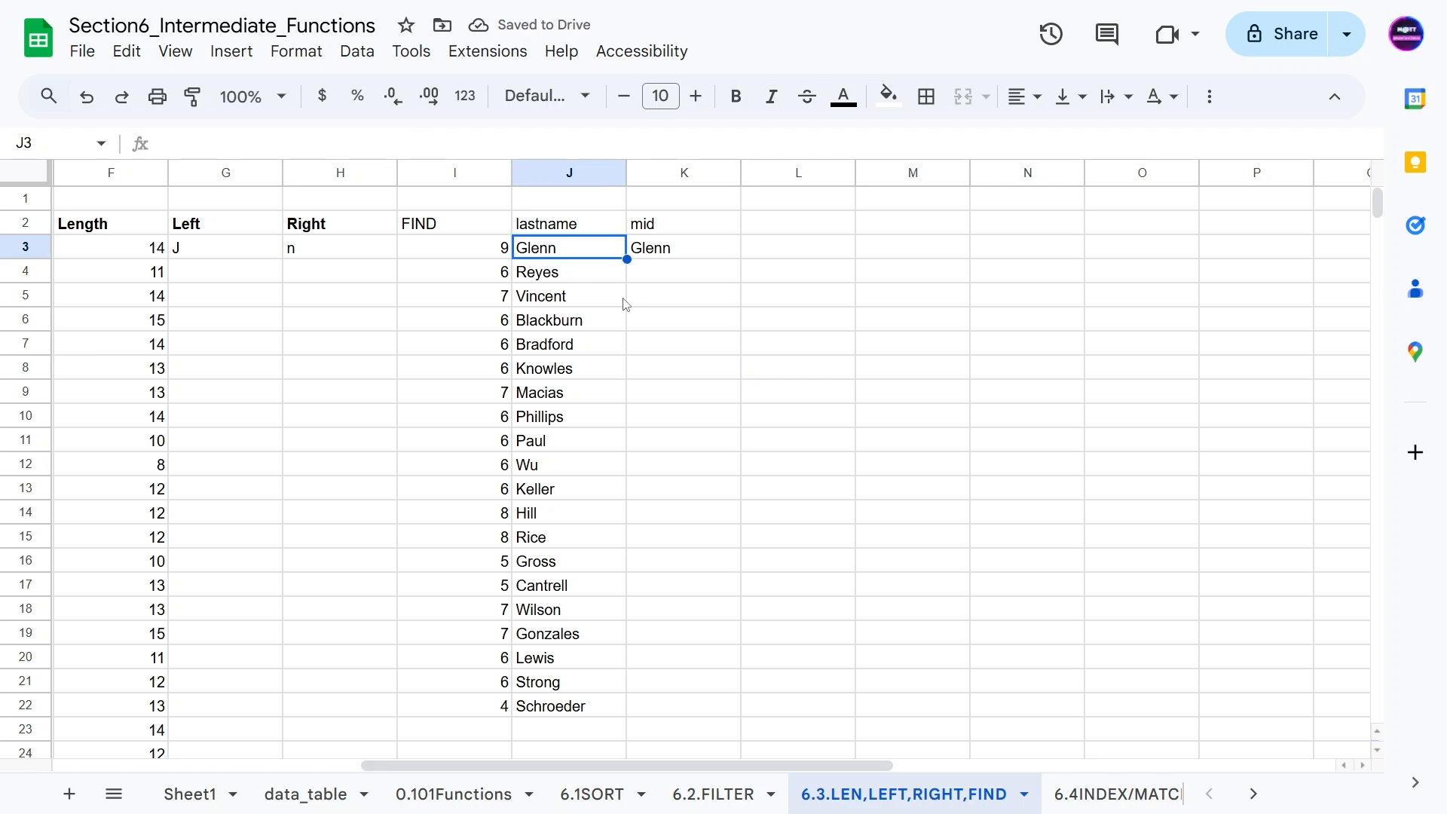
pyautogui.click(650, 267)
pyautogui.click(588, 255)
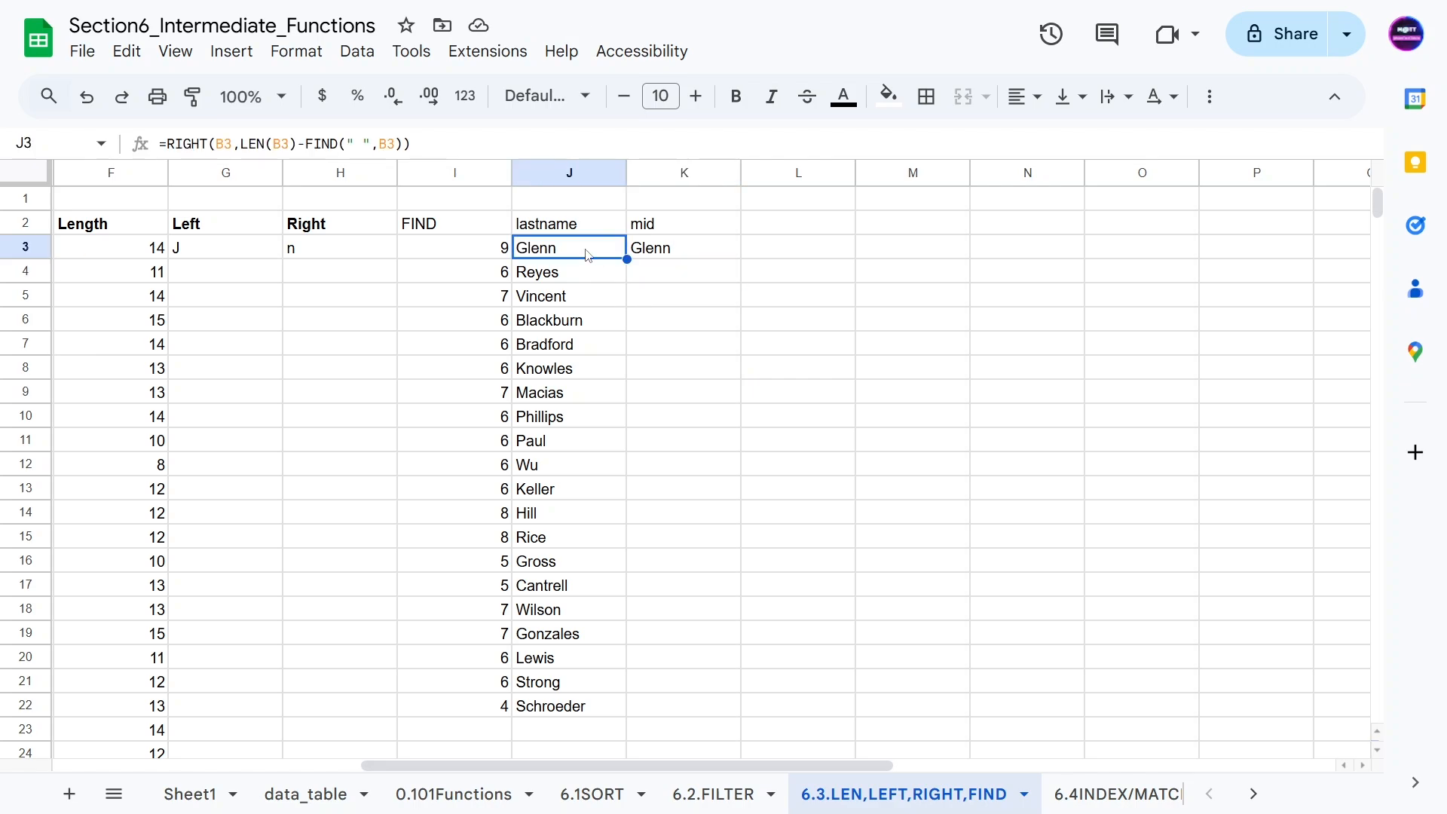
pyautogui.click(649, 259)
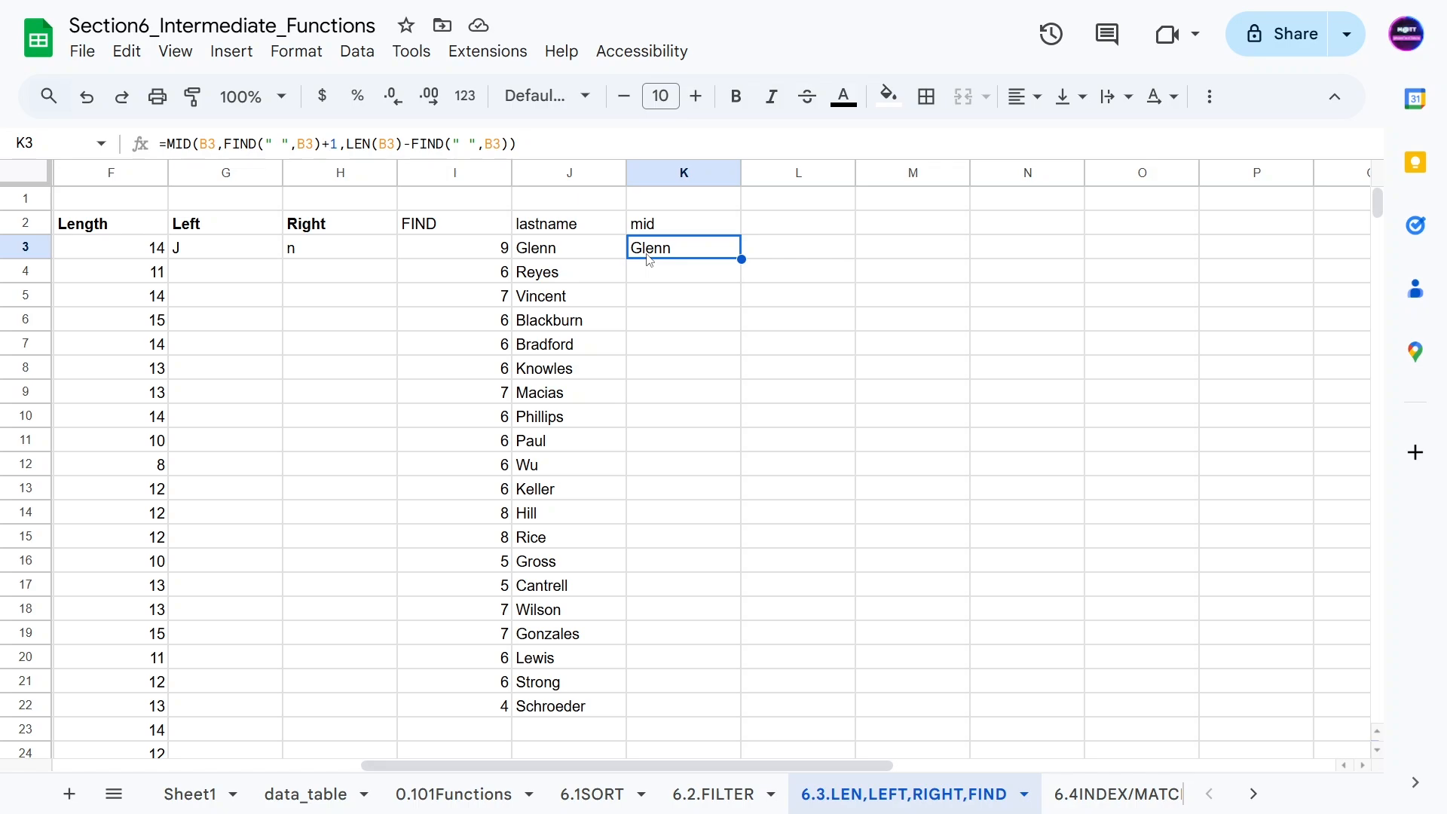
pyautogui.press('Left')
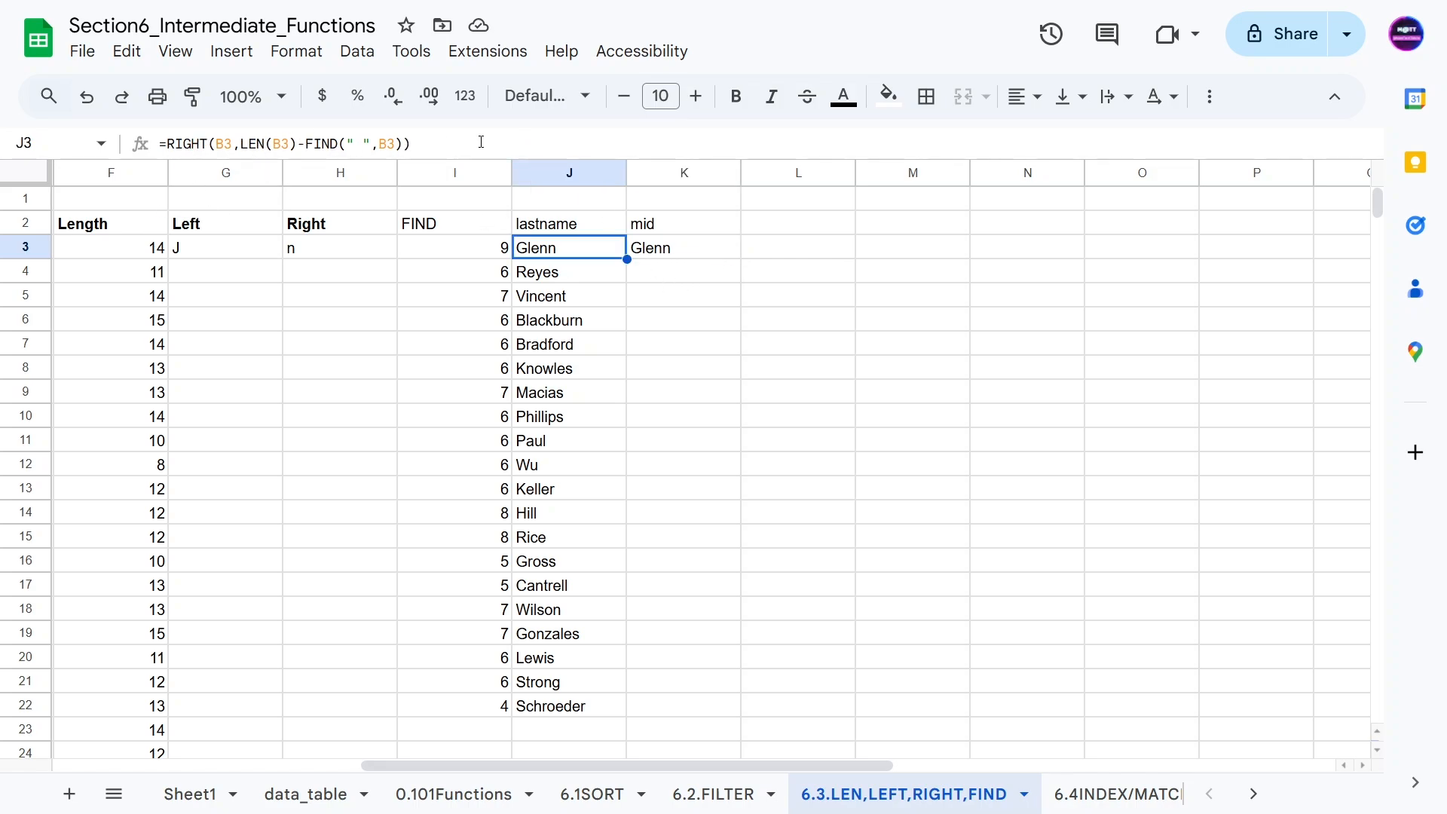
pyautogui.press('Right')
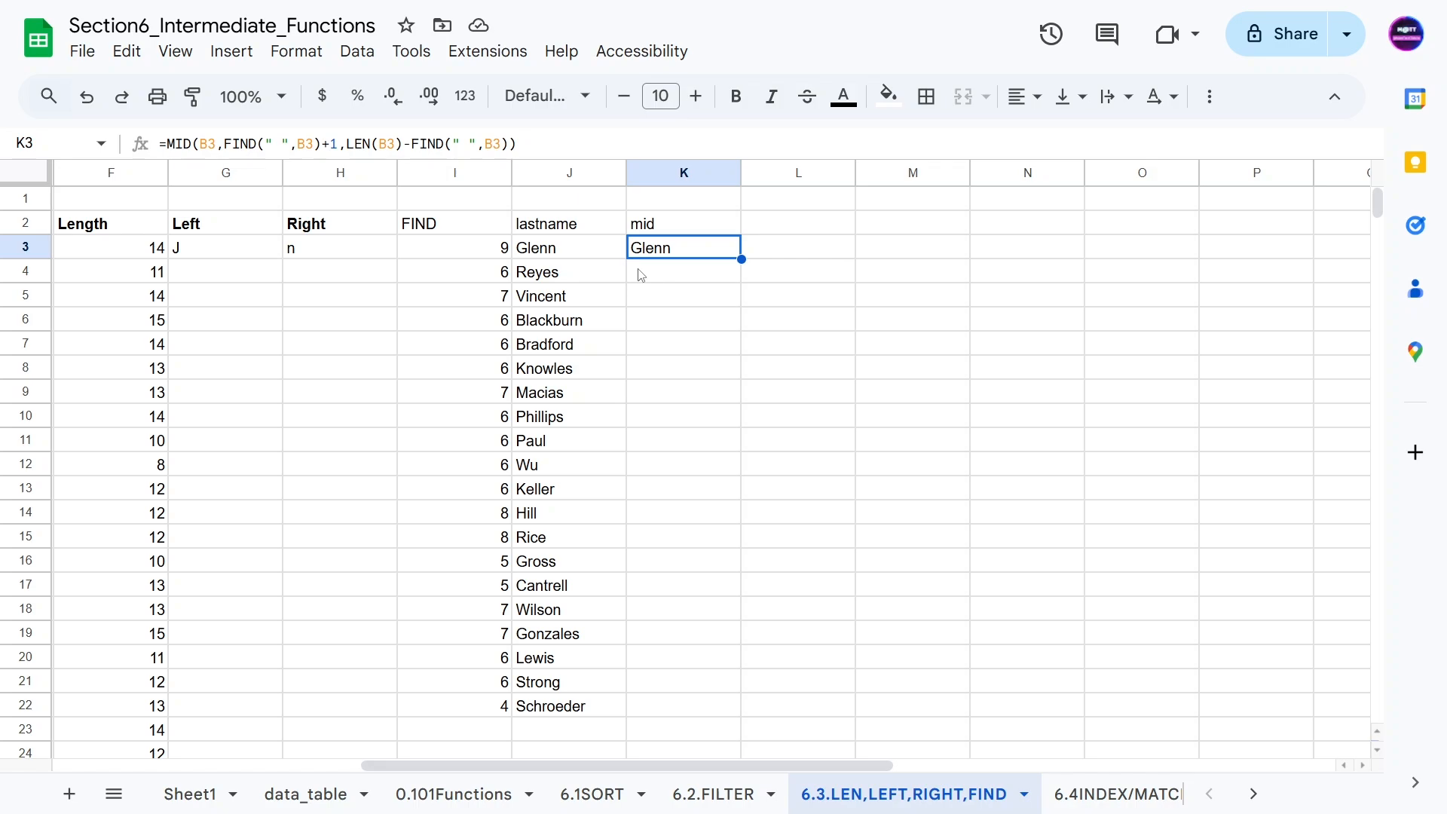